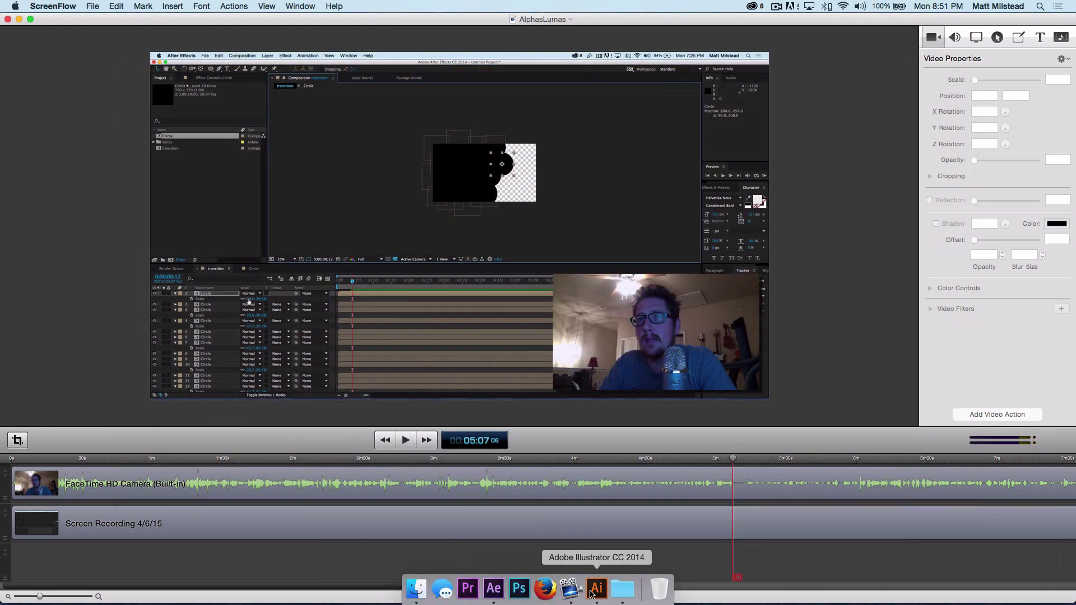
Step: Switch to Illustrator and examine the Sneeze.ai artwork and its George and eyes layers
click(596, 590)
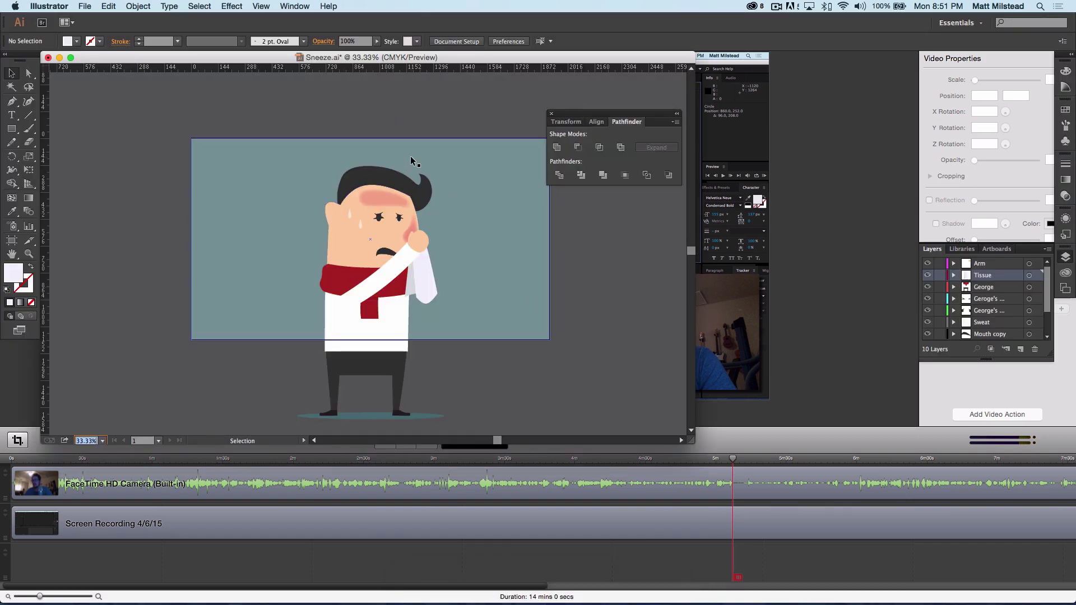
key(super+equal)
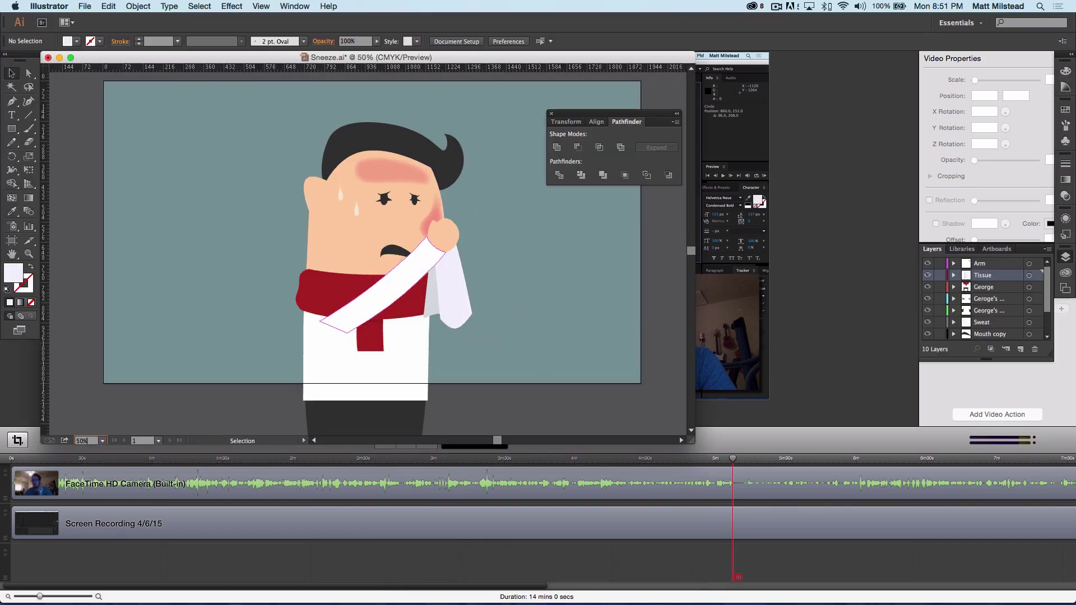
drag(403, 224, 423, 244)
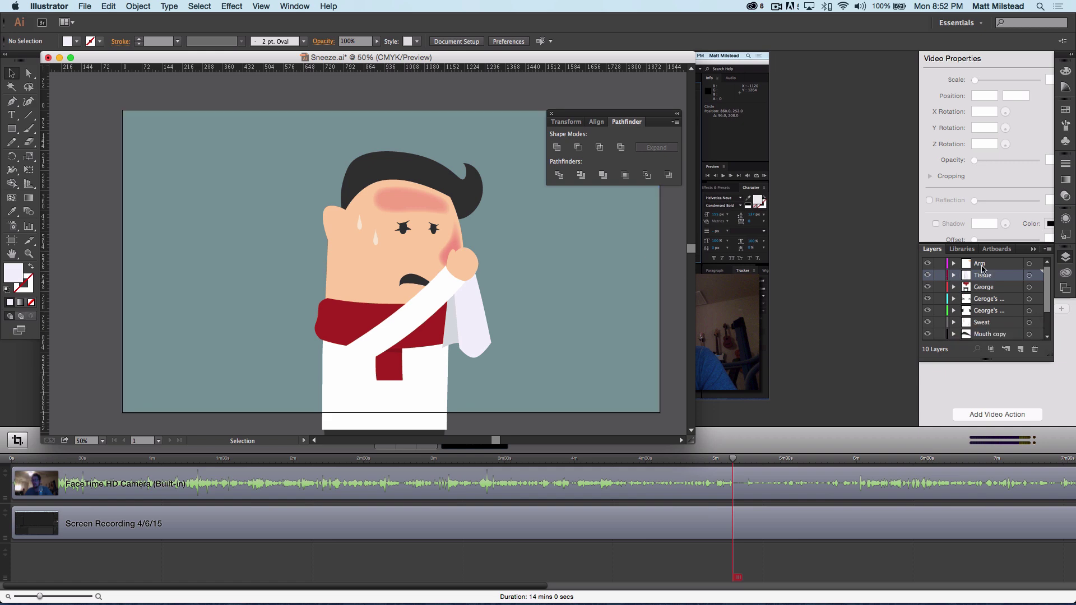
click(983, 288)
click(984, 300)
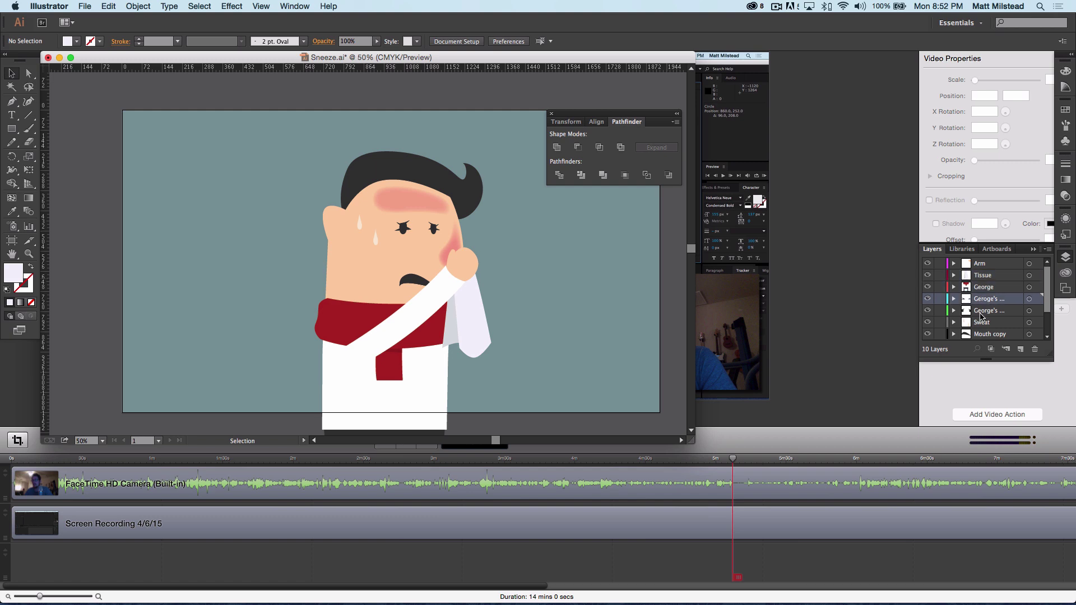
click(983, 312)
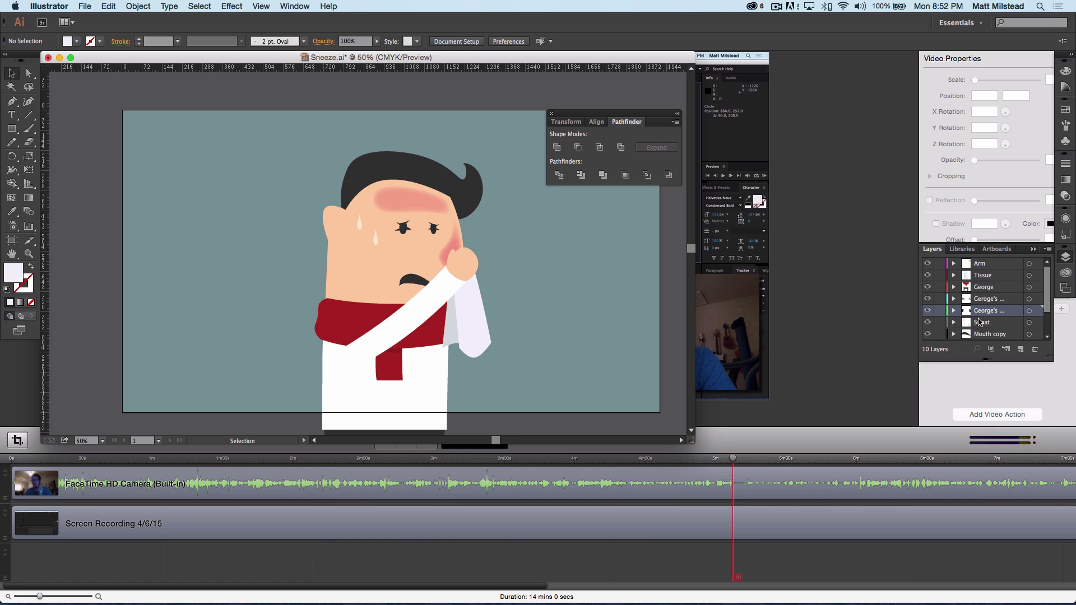
Step: Toggle the visibility of the Arm and Tissue layers to inspect their artwork, leaving both hidden
click(928, 263)
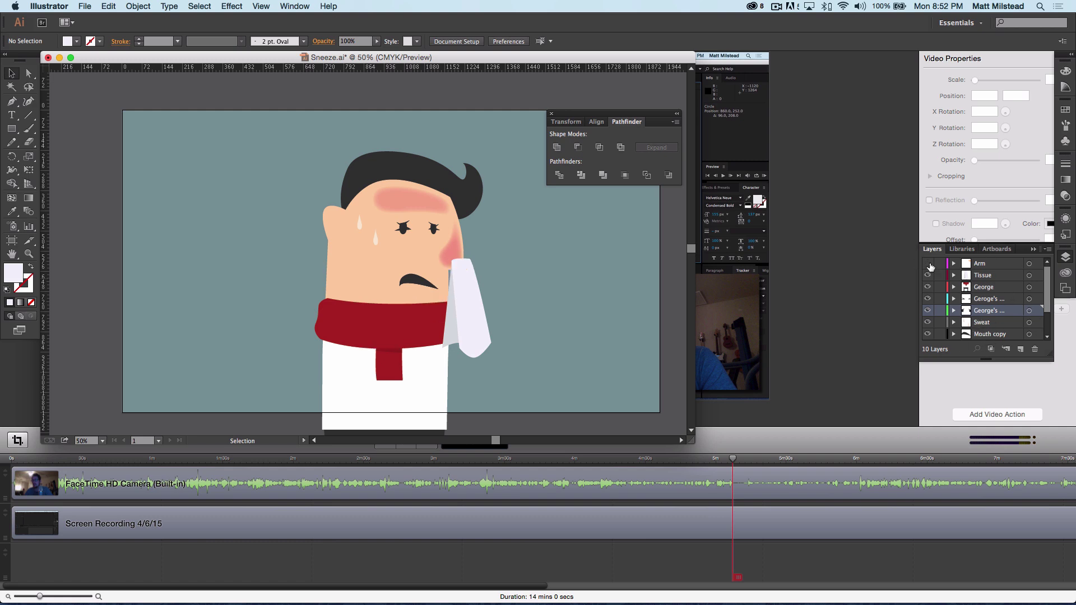
click(928, 263)
click(928, 264)
click(928, 264)
click(928, 263)
click(927, 276)
click(927, 276)
click(927, 279)
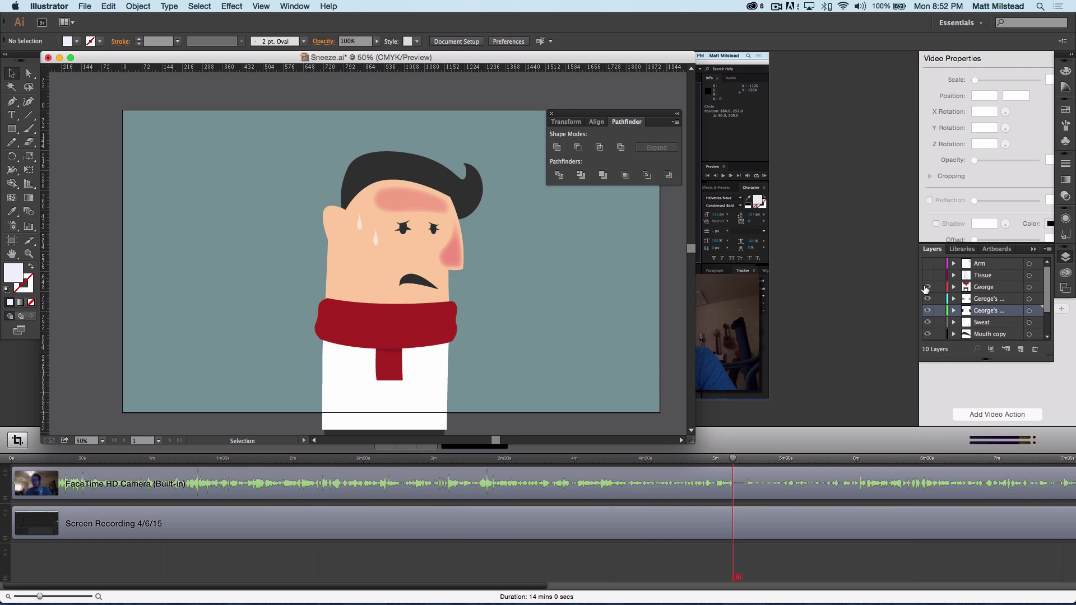
Step: Toggle the visibility of the George layer and the two eyes layers to compare the open and closed eyes
click(928, 286)
click(927, 287)
click(927, 299)
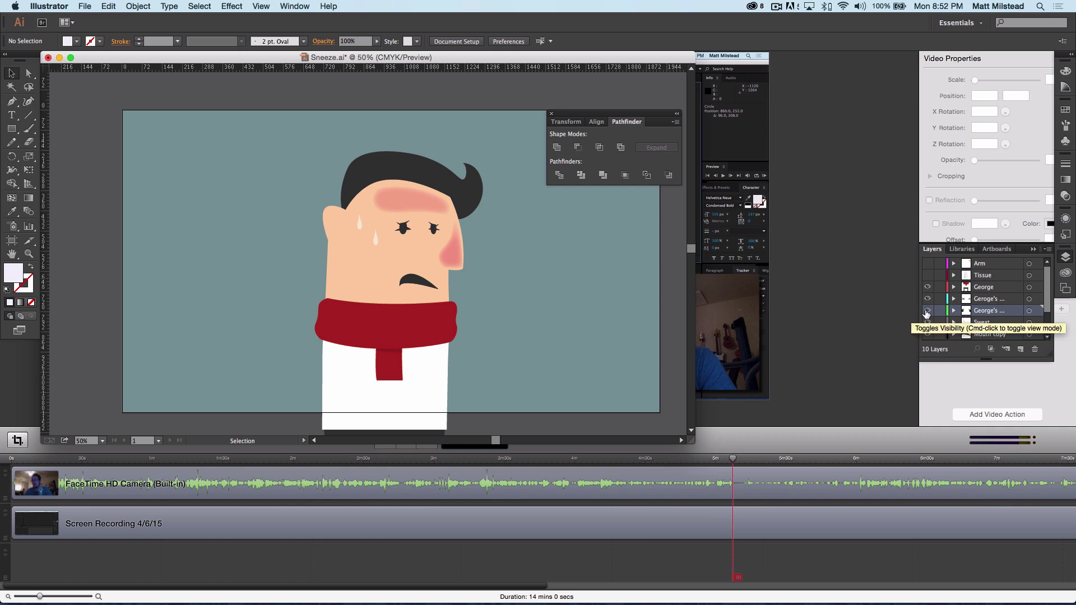
click(927, 311)
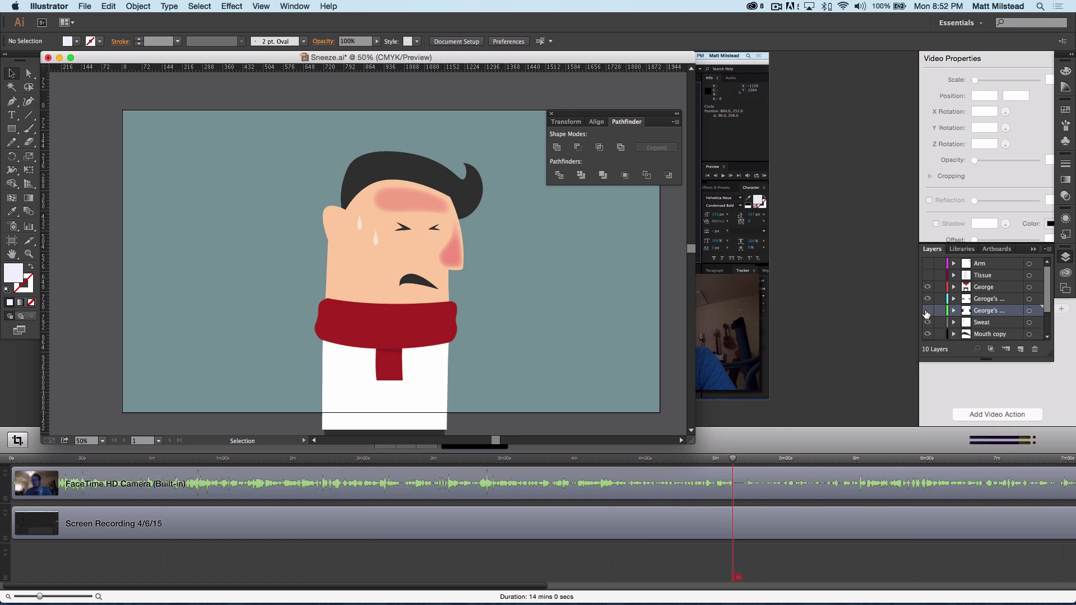
click(927, 311)
click(927, 299)
Step: Toggle the Mouth copy layer to inspect it, then show the hidden eyes, Tissue and Arm layers again
click(927, 334)
click(927, 334)
click(927, 334)
click(927, 335)
click(927, 299)
click(927, 275)
click(927, 264)
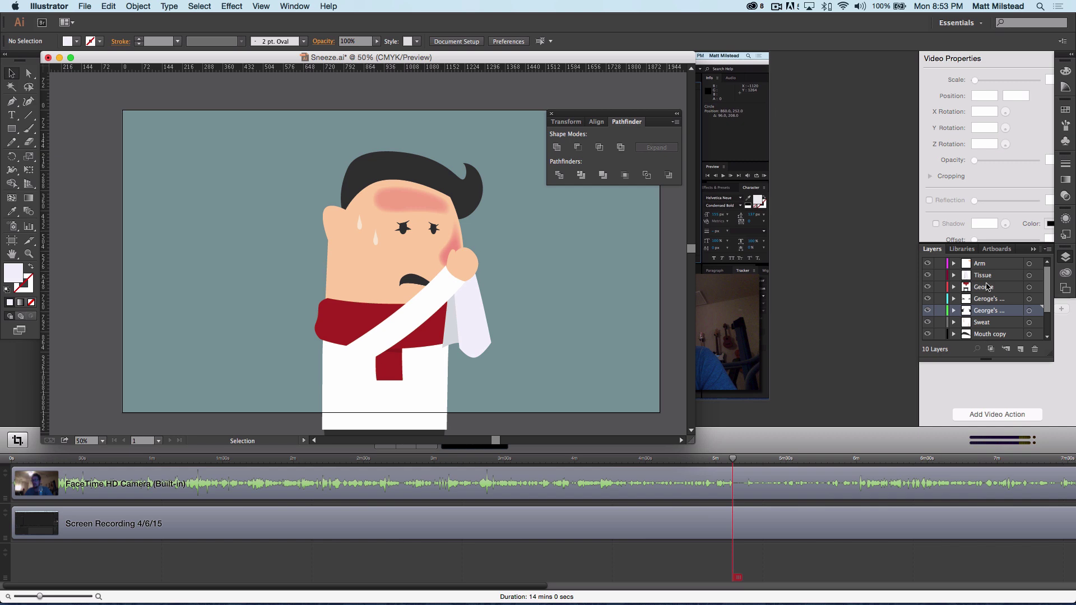
Step: Hide Illustrator, minimize the ScreenFlow window and switch to the empty After Effects project
click(54, 7)
click(84, 89)
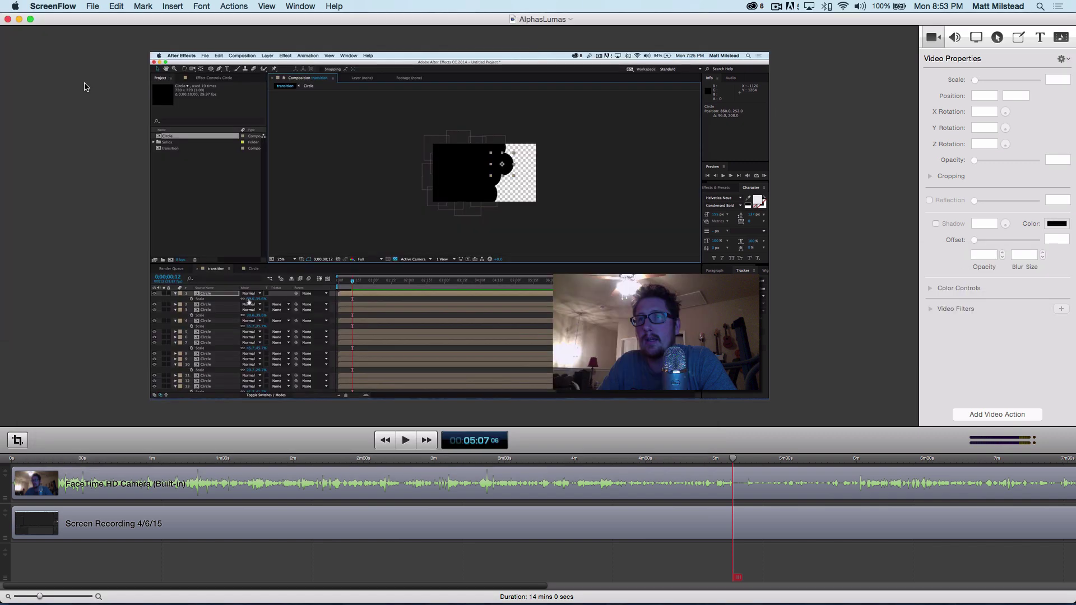
click(19, 21)
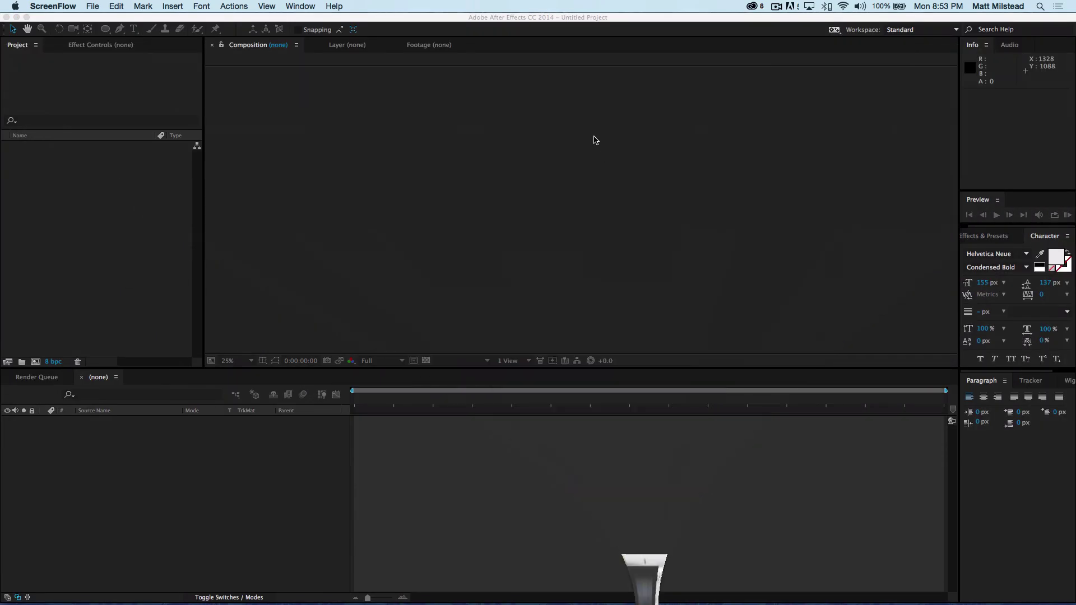
click(73, 200)
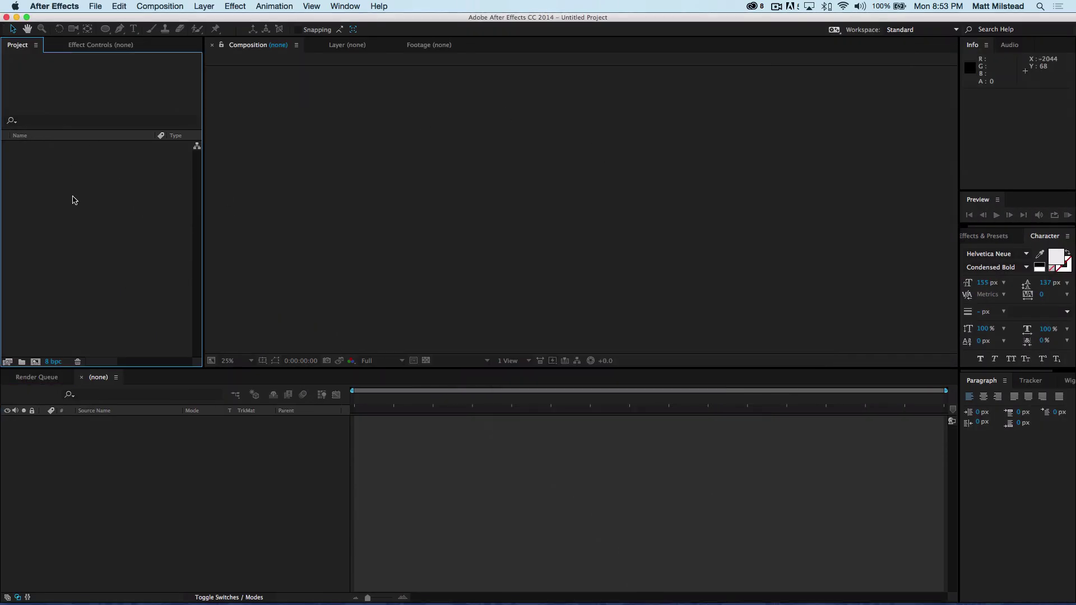
Step: Import Sneeze.ai from the Sneeze folder on the Desktop as Composition - Retain Layer Sizes
click(96, 7)
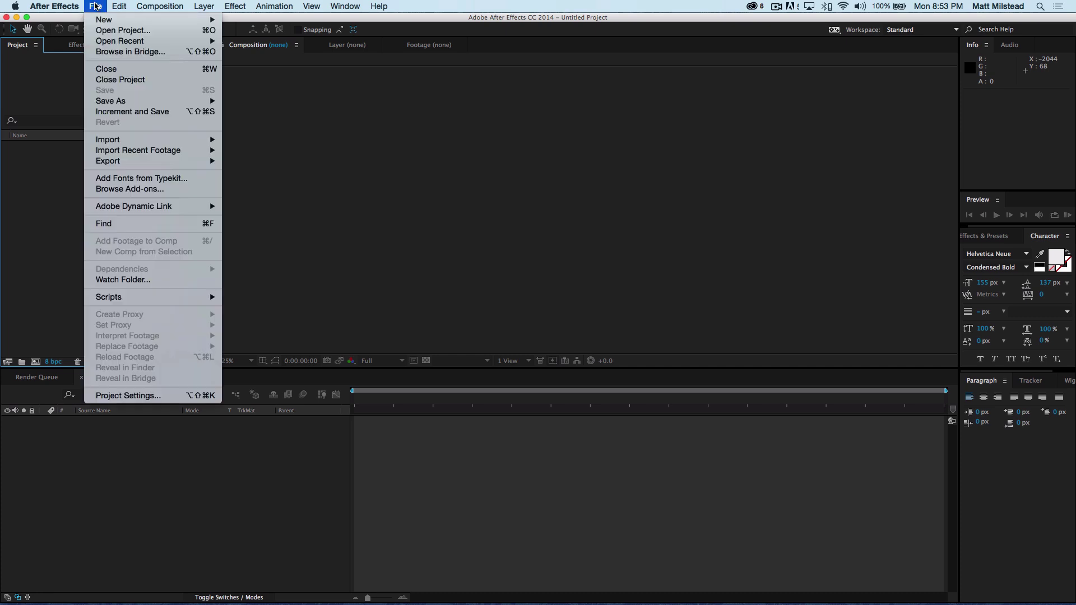
mouse_move(164, 141)
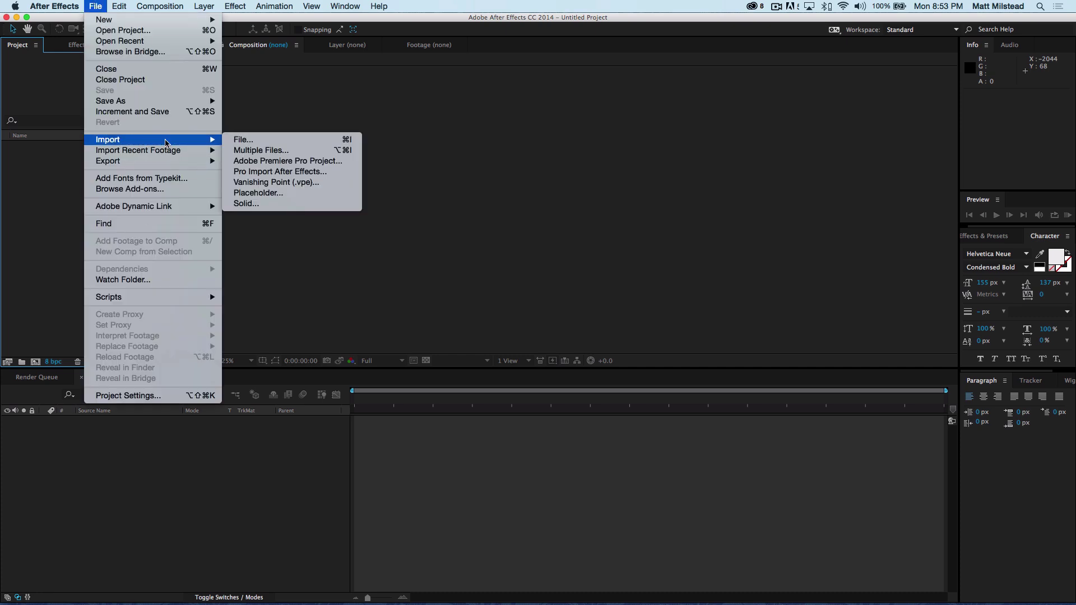
click(265, 142)
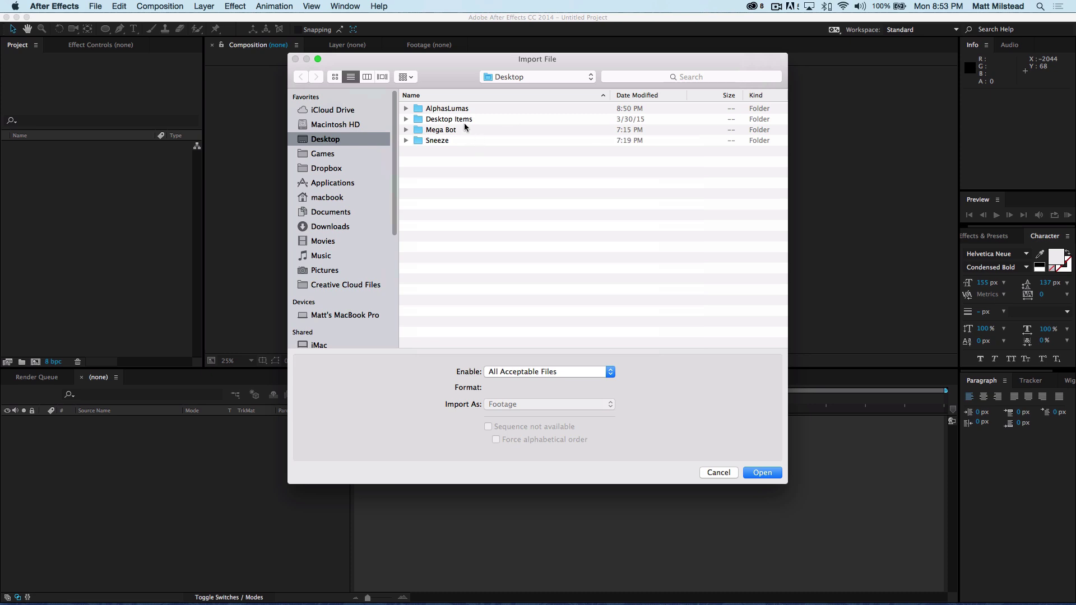
click(450, 143)
double_click(449, 143)
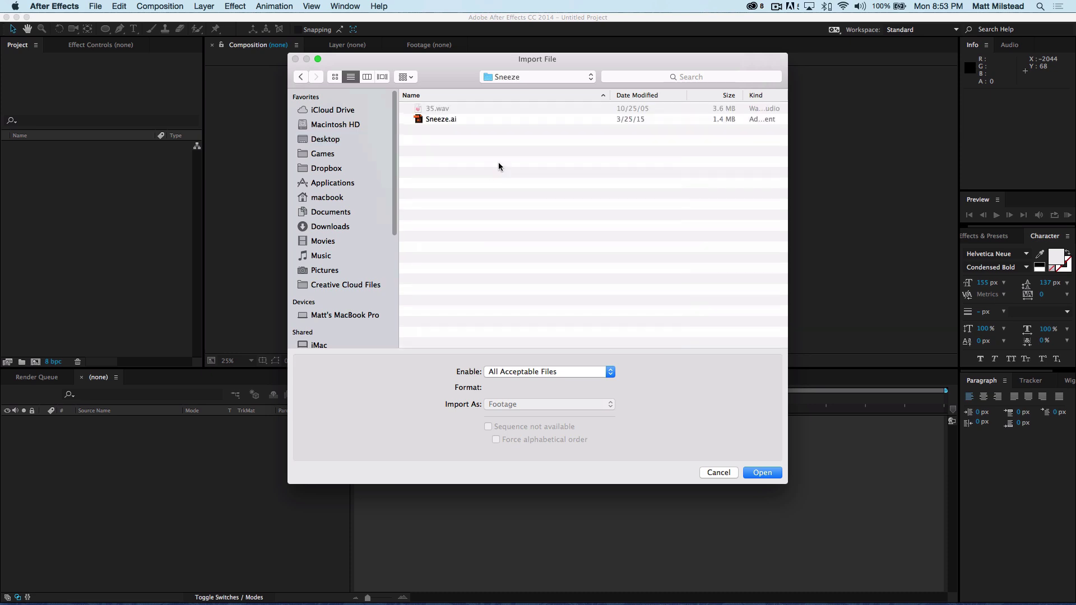
click(437, 121)
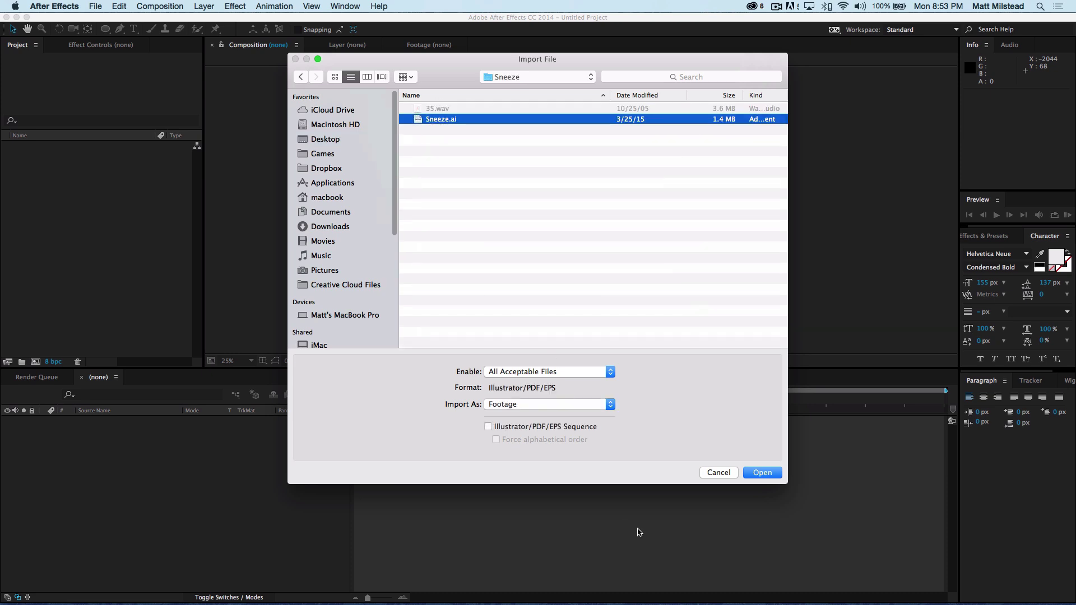
click(520, 405)
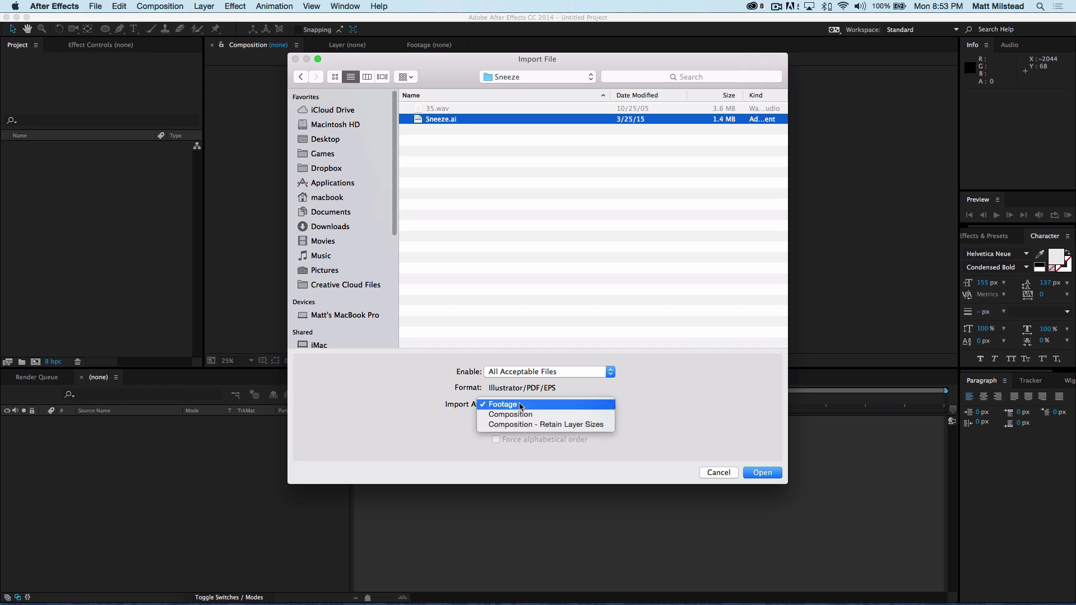
click(582, 425)
click(762, 473)
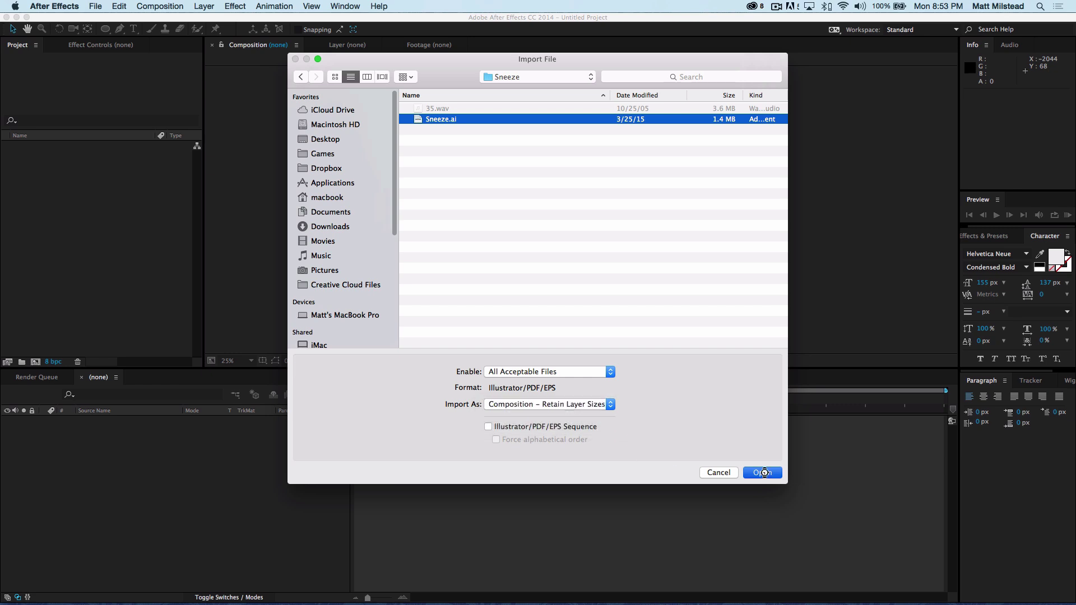
Step: Open the imported Sneeze composition from the project items
click(48, 188)
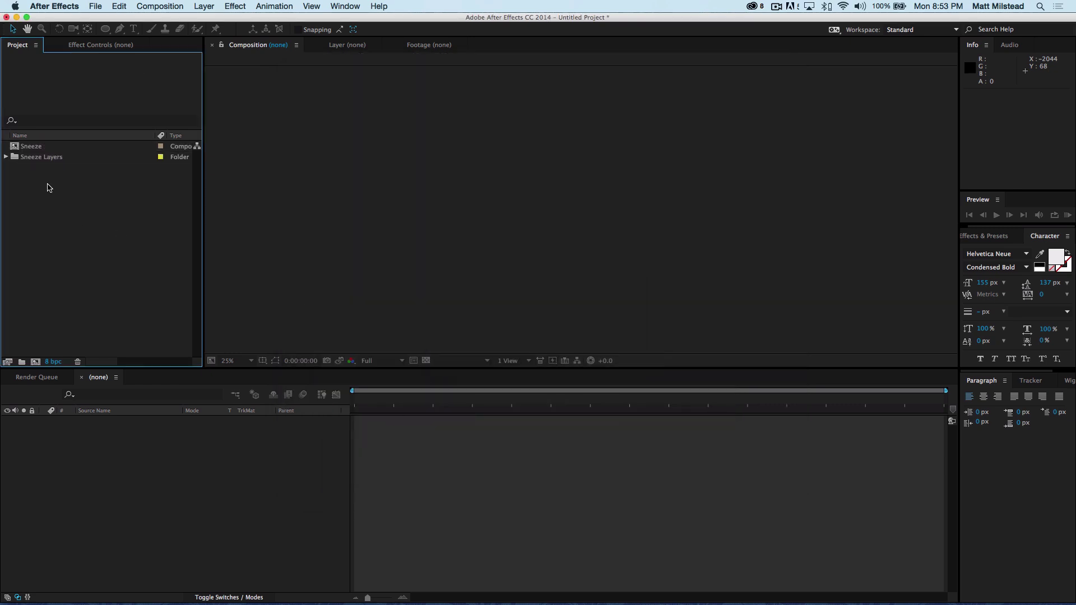
click(17, 149)
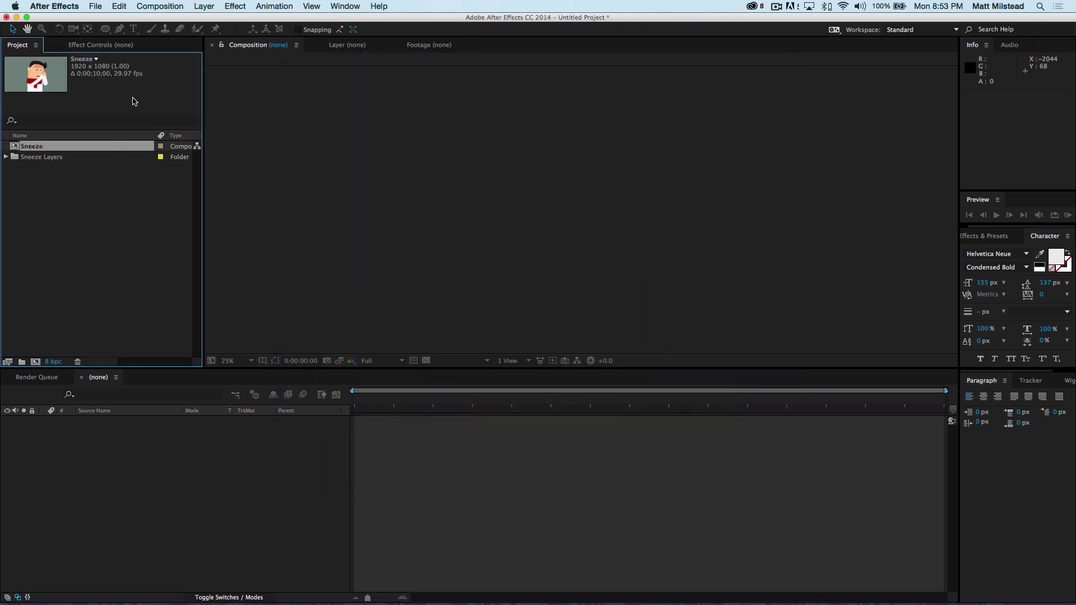
click(21, 174)
double_click(20, 150)
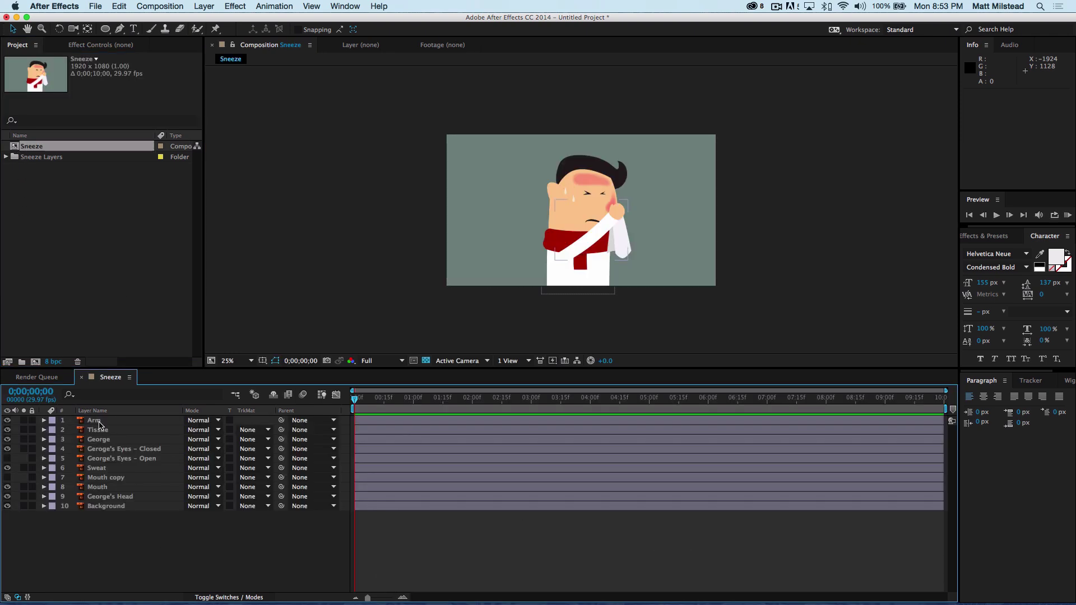
Step: Go through the Sneeze composition's layers one by one, from Arm down to Background, to examine them
click(95, 422)
click(98, 430)
click(99, 440)
click(99, 449)
click(99, 458)
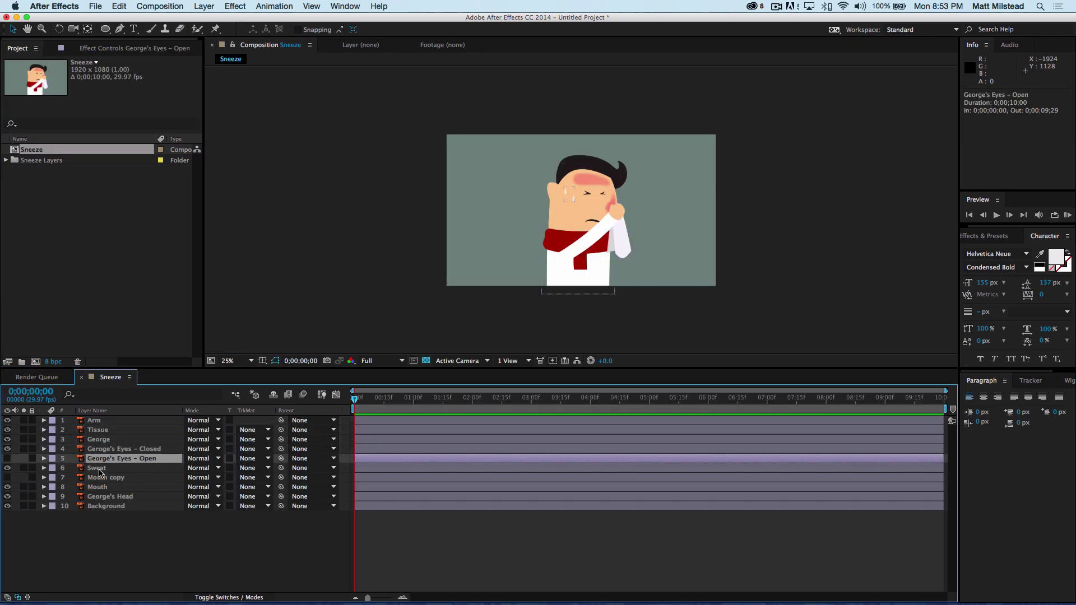
click(99, 468)
click(101, 487)
click(102, 477)
click(104, 497)
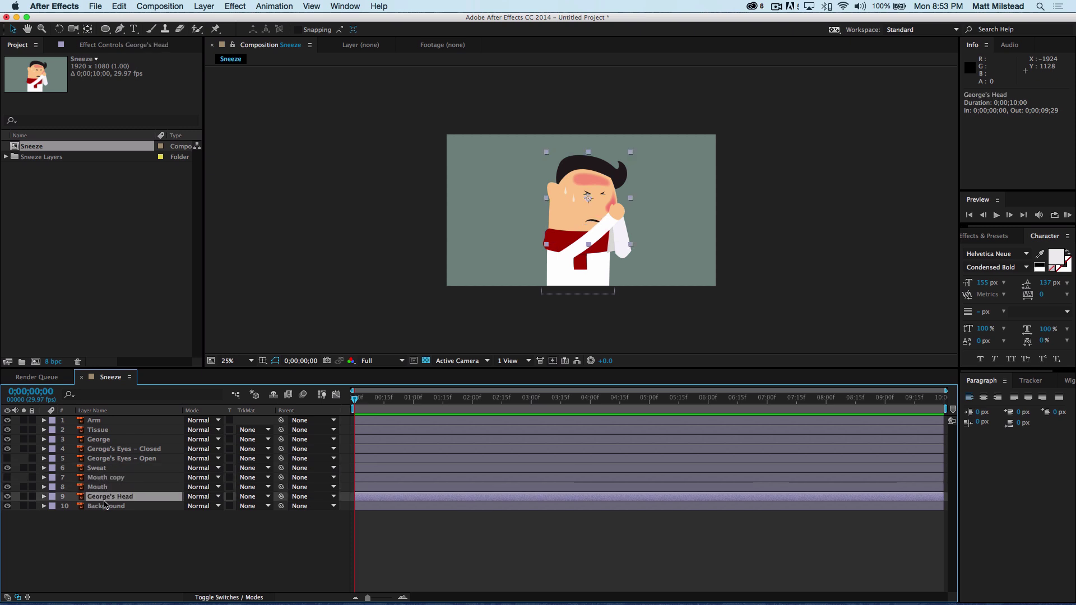
click(104, 507)
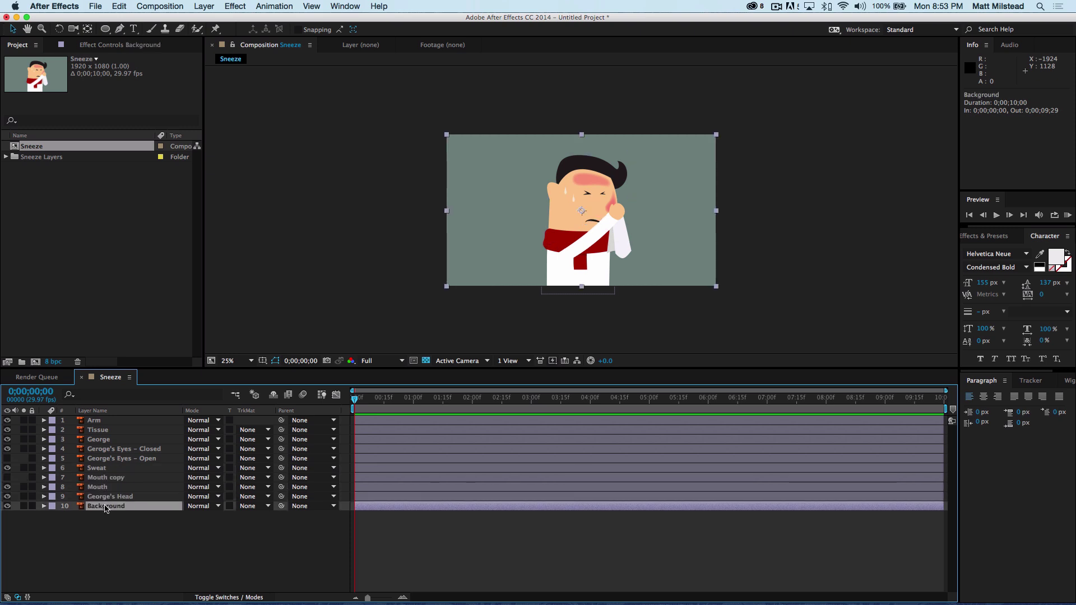
Step: Create a new composition from the Sneeze composition and select the nested Sneeze layer in it
click(56, 231)
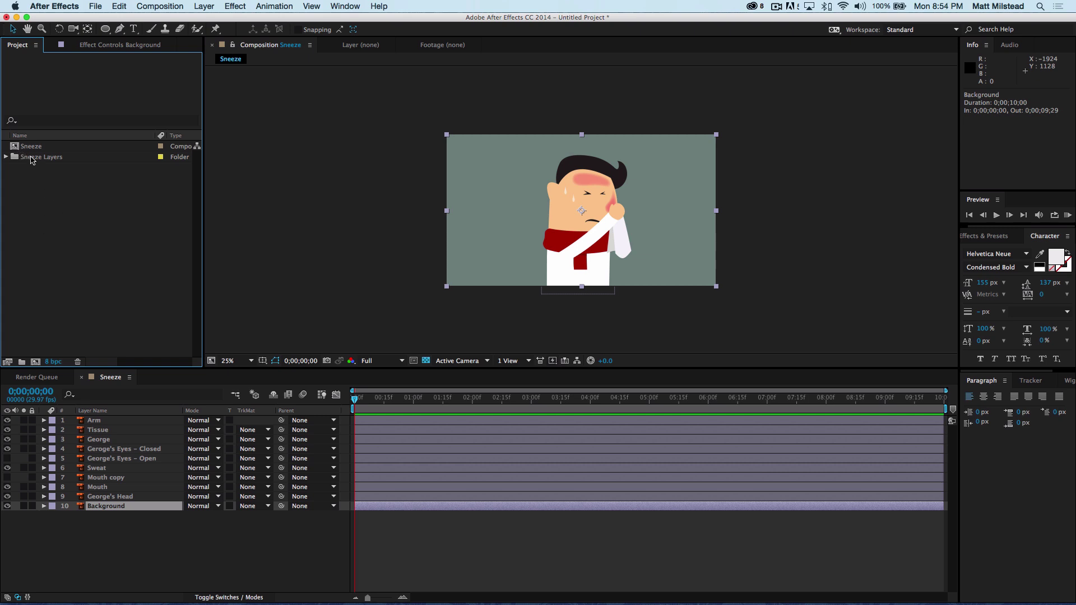
drag(15, 149, 60, 299)
drag(35, 360, 36, 362)
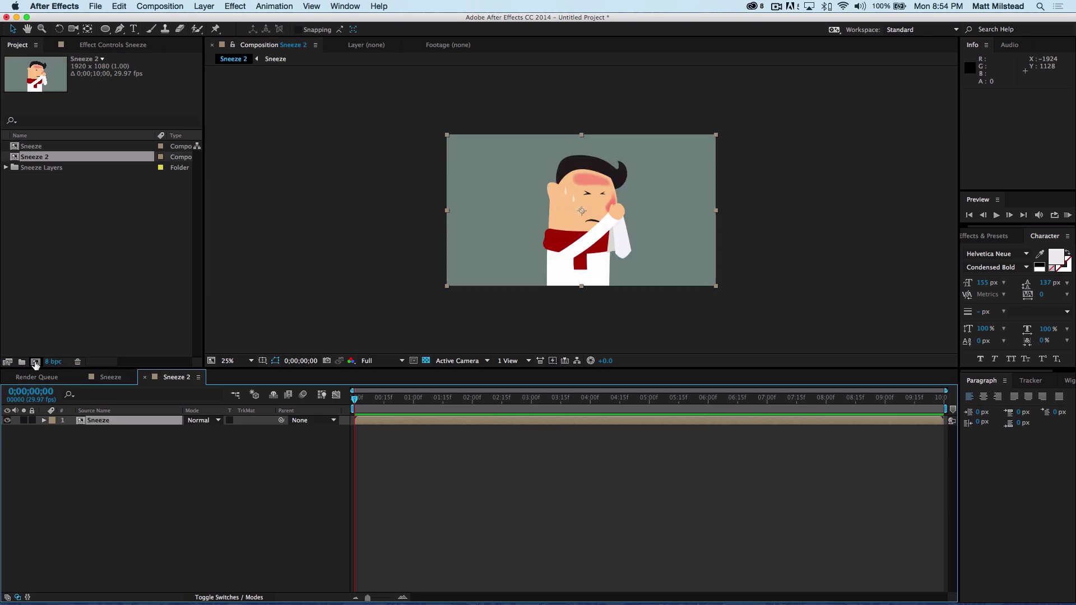
click(120, 443)
click(109, 424)
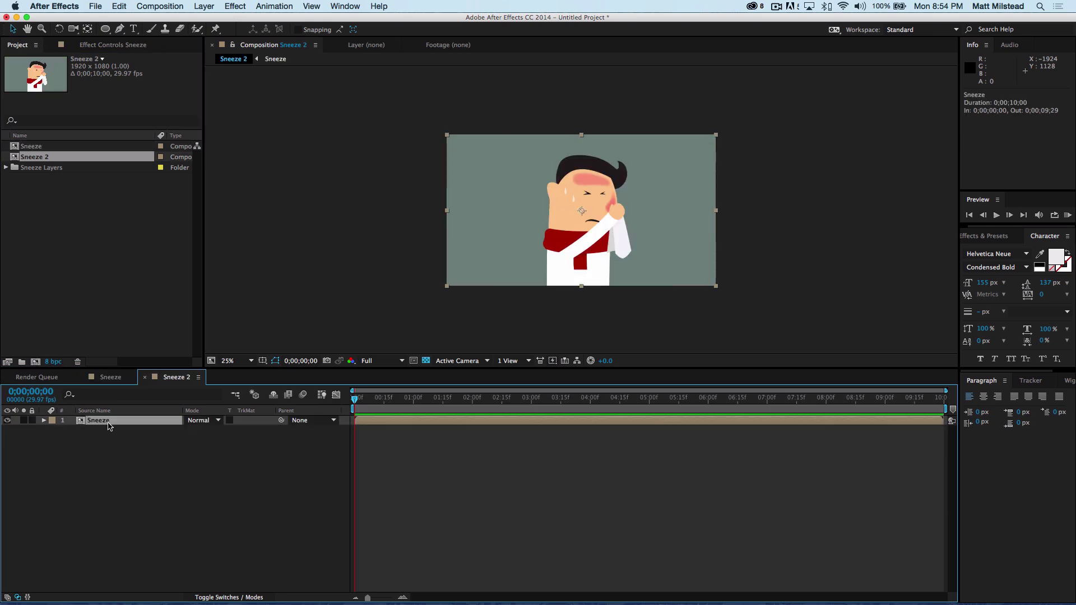
Step: Enable Collapse Transformations on the nested Sneeze layer and scale it up to 278%
click(230, 597)
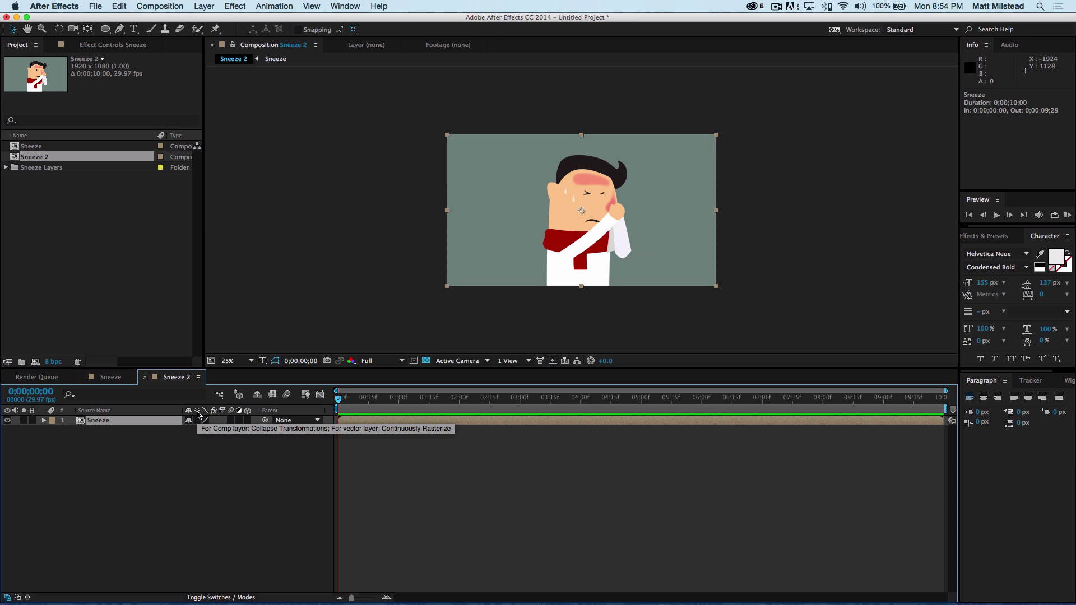
click(197, 420)
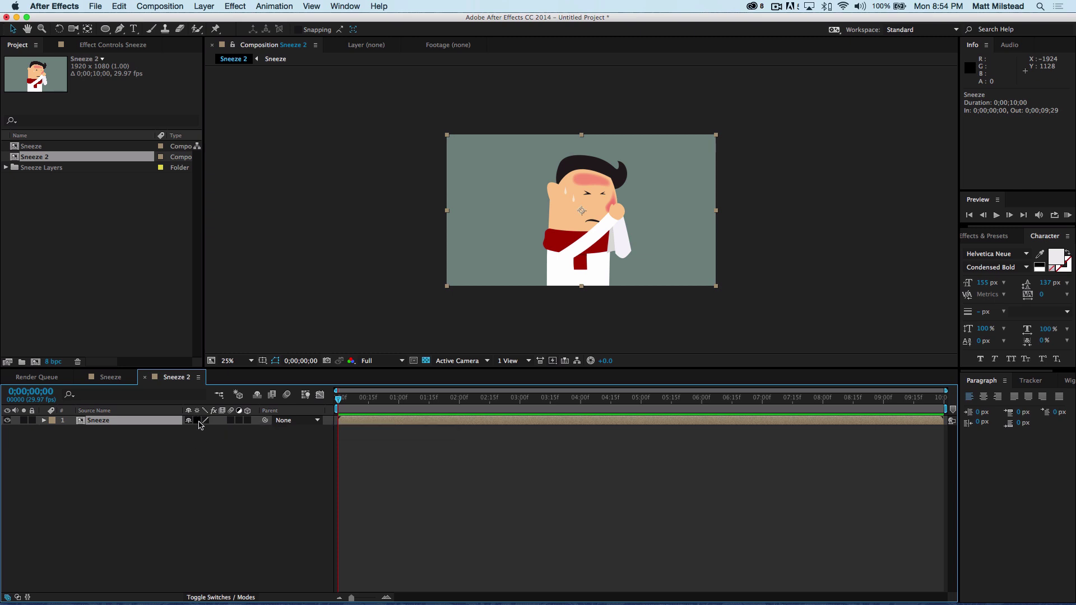
key(s)
drag(205, 430, 309, 434)
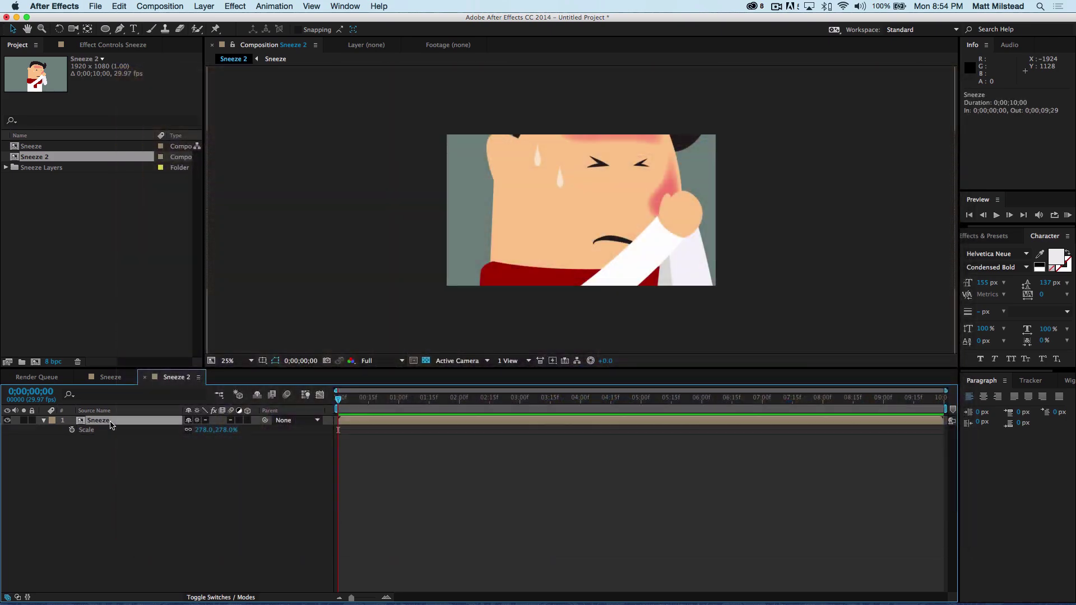
Step: Look inside the nested Sneeze composition, return to Sneeze 2 and set the Sneeze layer's scale to 100%
double_click(98, 420)
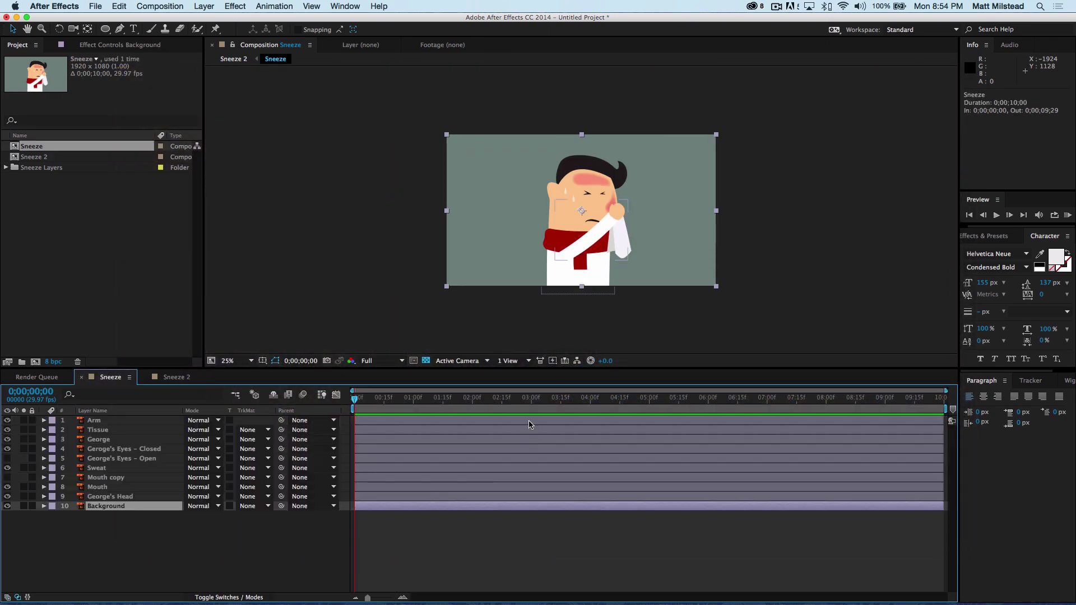
click(174, 377)
key(s)
click(103, 422)
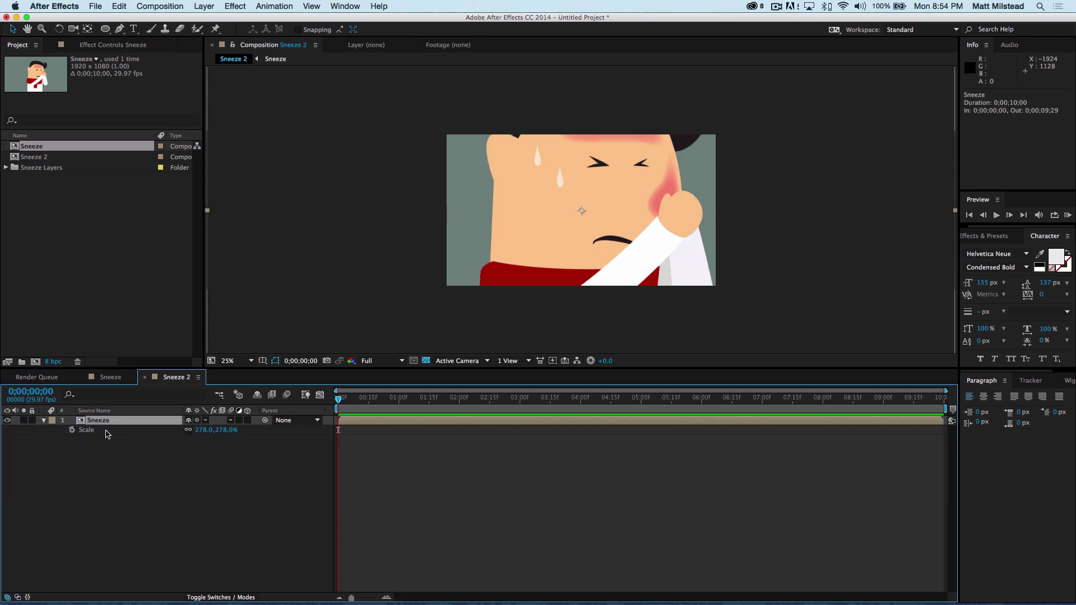
click(201, 430)
text(100)
key(Return)
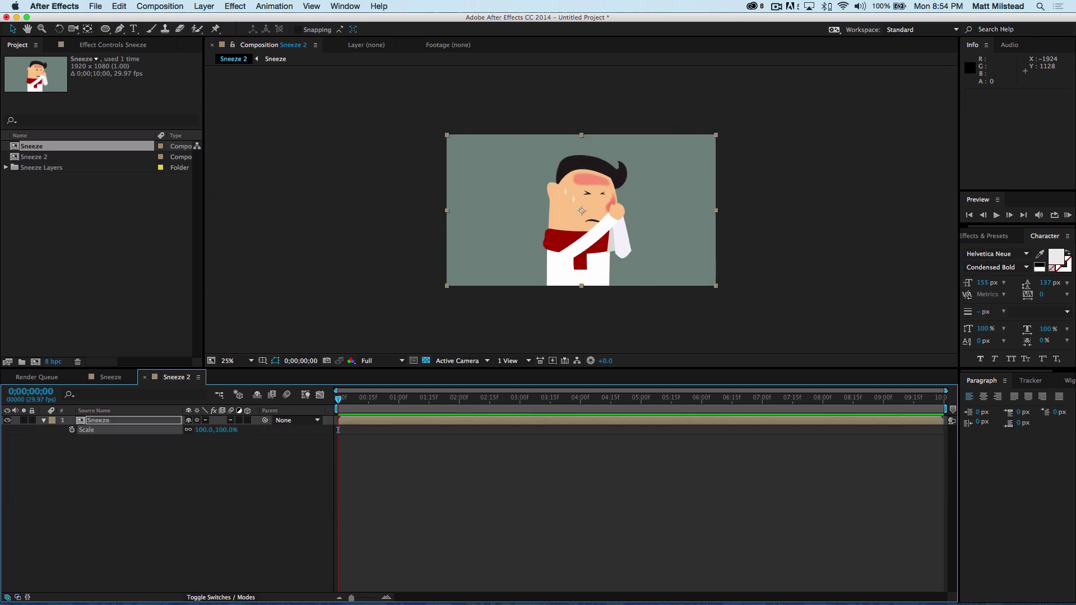
Step: Split the Sneeze layer in Sneeze 2 at 0;00;01;00
click(226, 515)
drag(339, 400, 365, 399)
drag(371, 399, 400, 400)
click(408, 423)
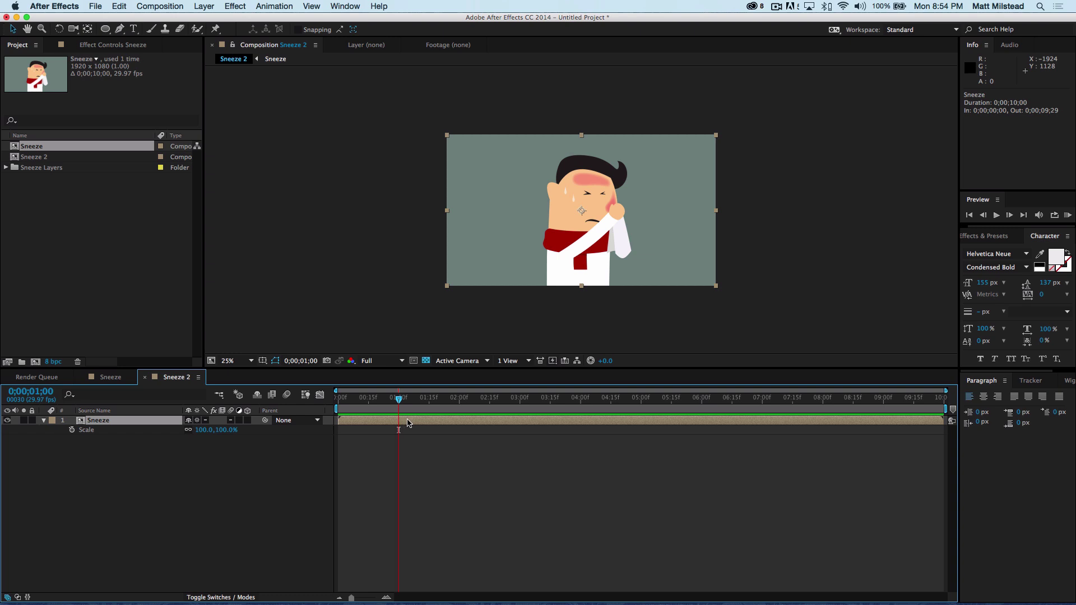
key(super+shift+d)
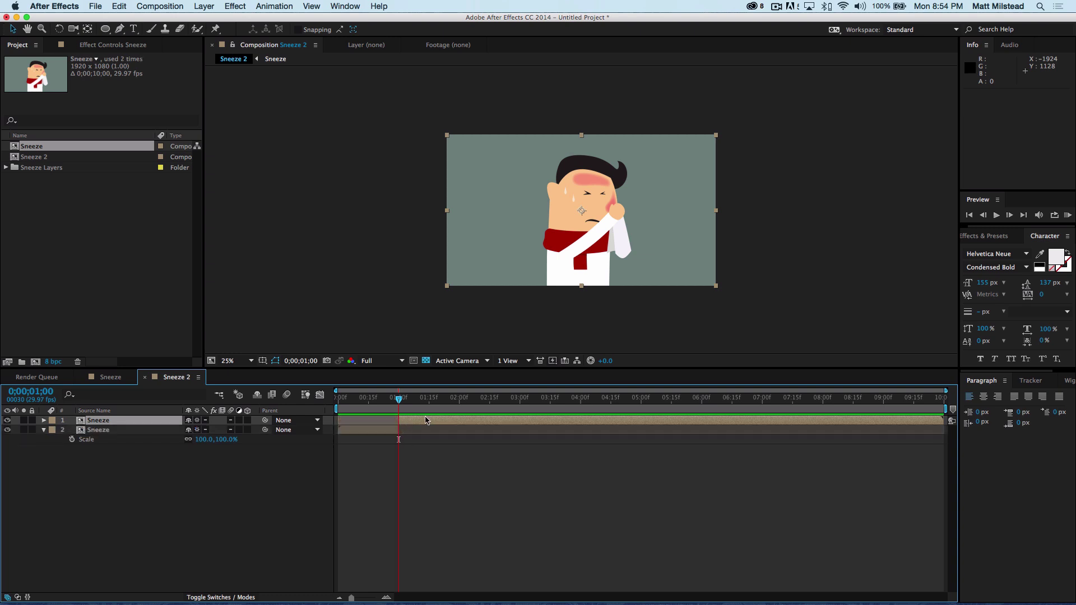
Step: Scale the second part of the split Sneeze layer up to 167%
click(407, 422)
key(s)
drag(207, 433, 236, 429)
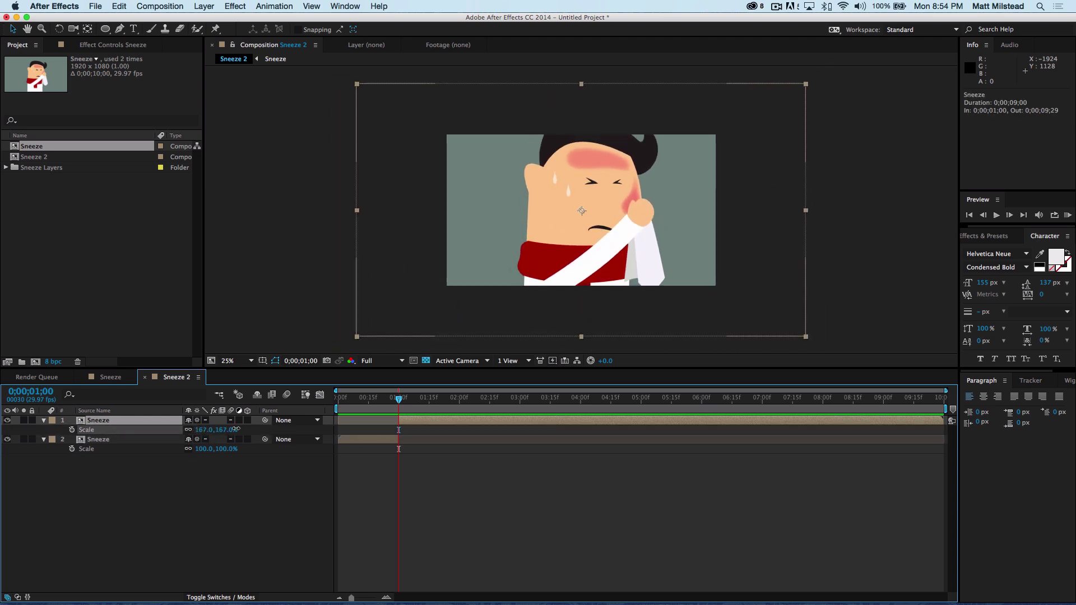
Step: Play across the split and shift the enlarged second Sneeze part sideways to position 688, 540
click(390, 470)
drag(398, 403, 368, 402)
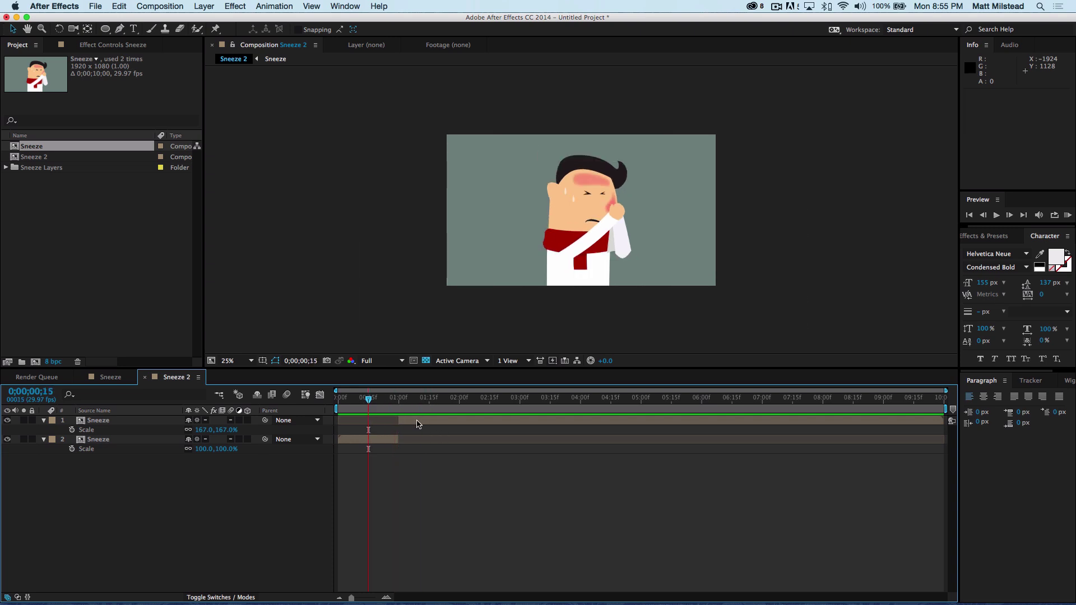
click(417, 423)
key(space)
key(space)
drag(616, 243, 577, 243)
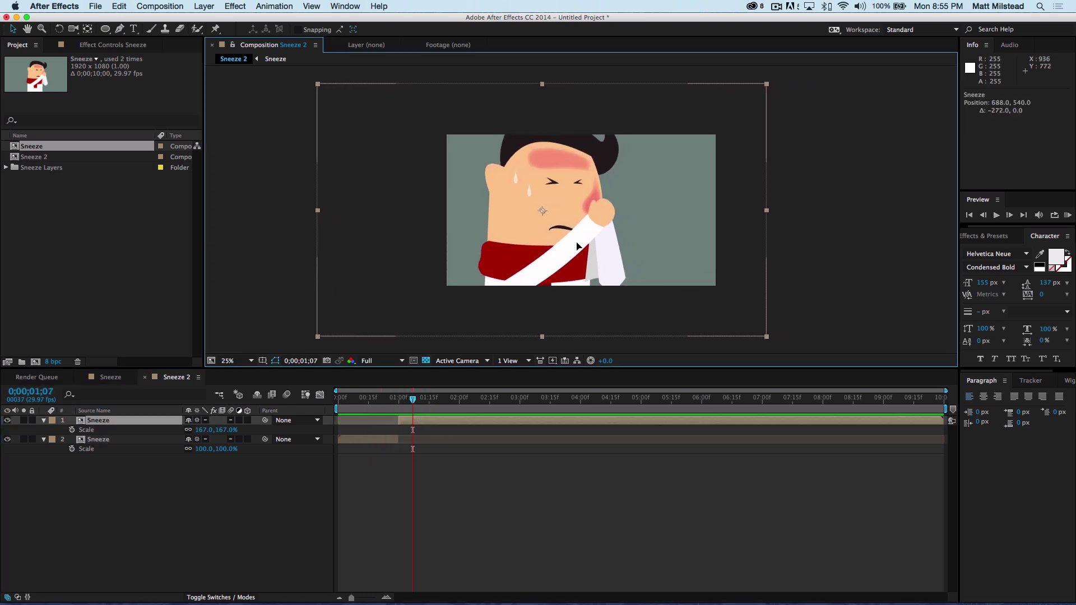
Step: Play and scrub Sneeze 2 across the one-second cut to check the change in framing
click(448, 521)
drag(413, 401, 350, 402)
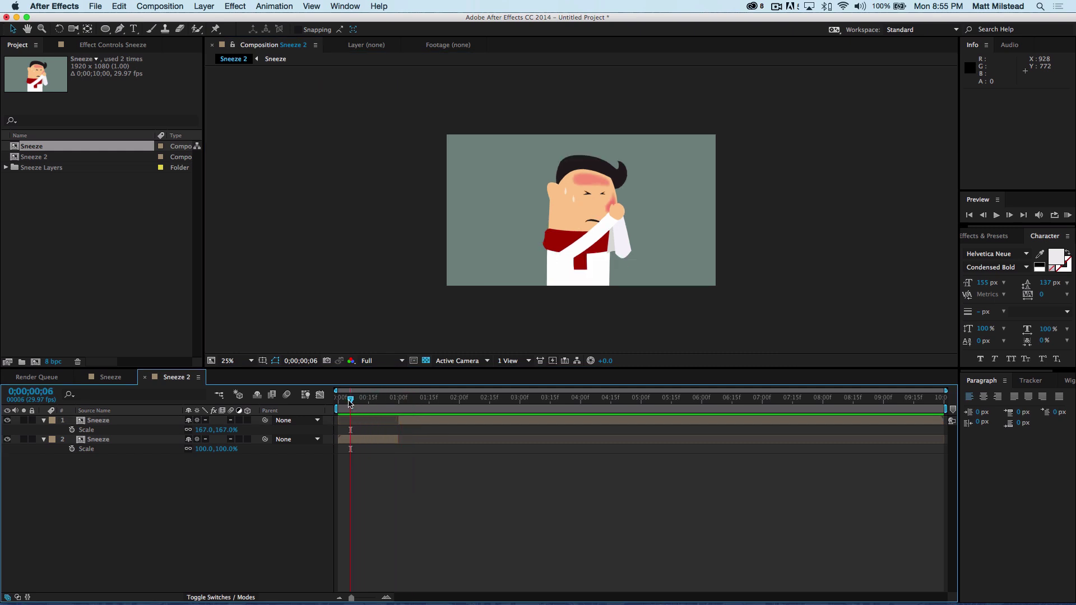
key(space)
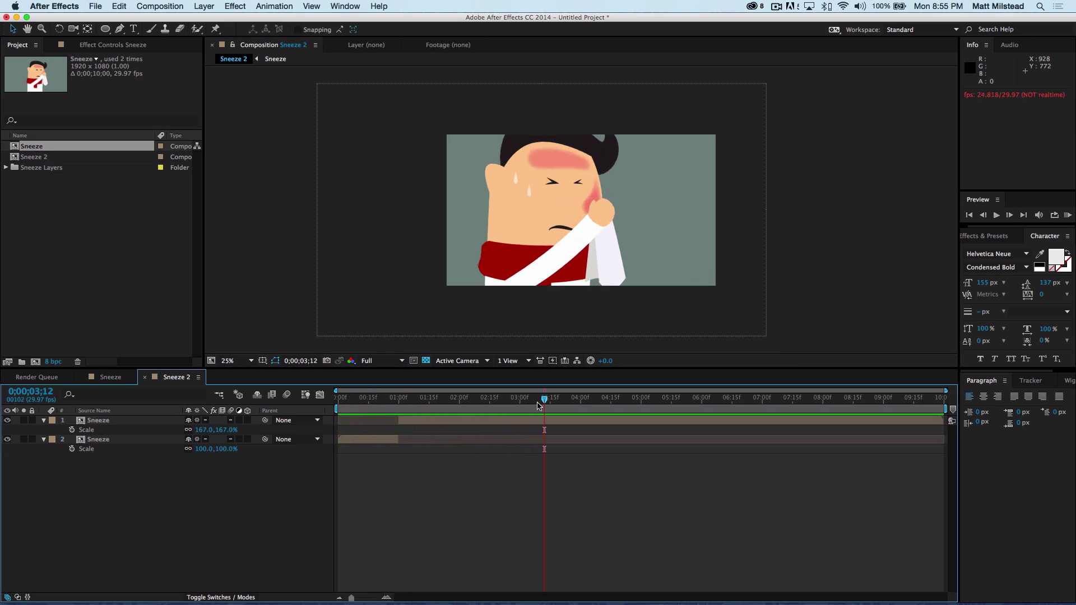
drag(370, 401, 408, 405)
key(Home)
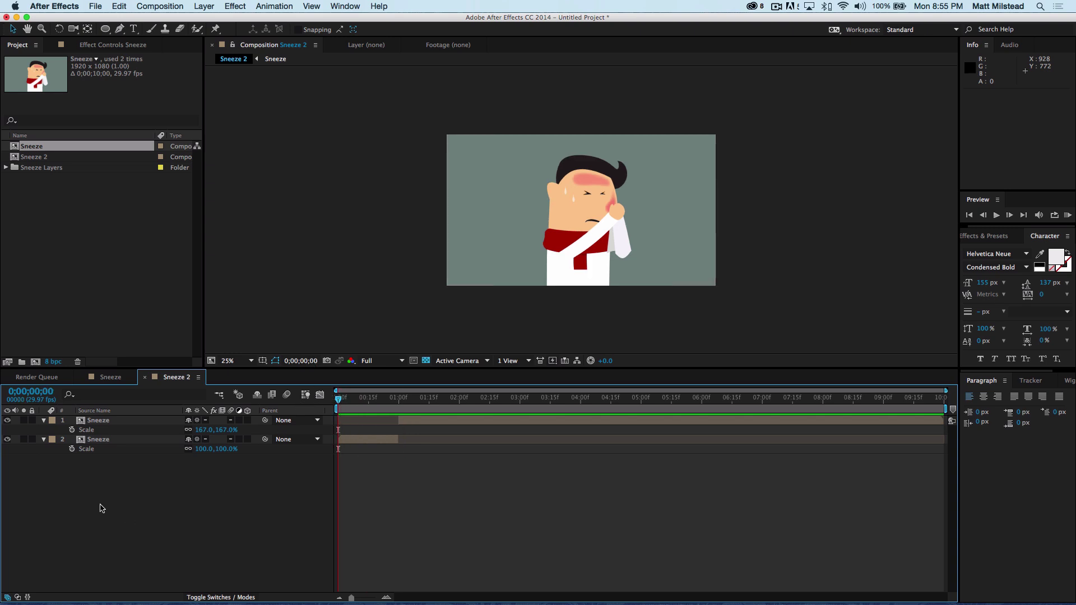
Step: Undo the move, the scaling and the split of the Sneeze layer and return to the start of the composition
key(super+z)
key(super+z)
key(super+z)
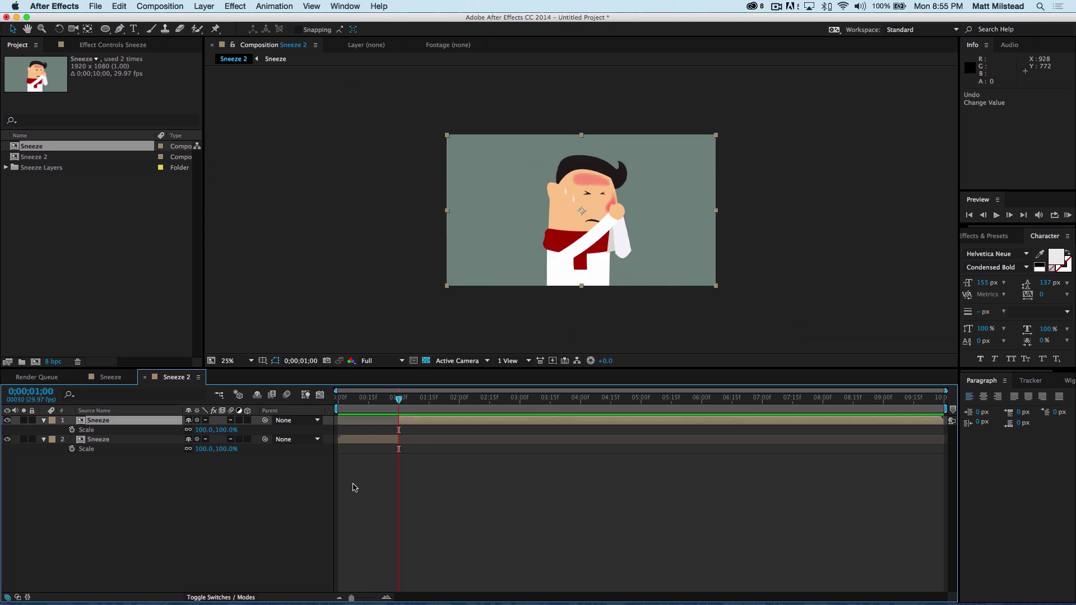
click(87, 502)
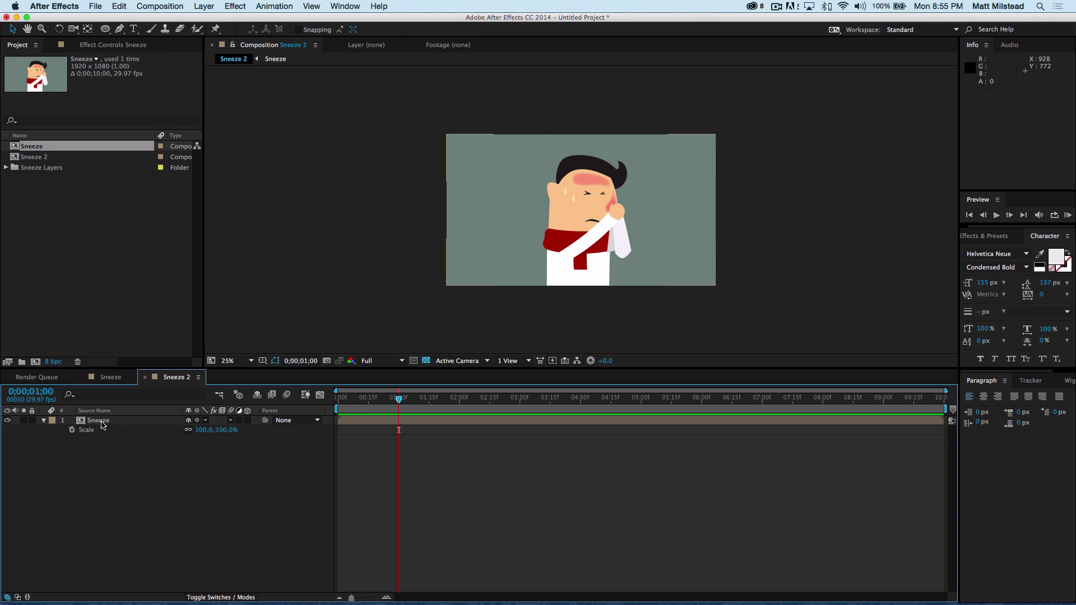
click(339, 402)
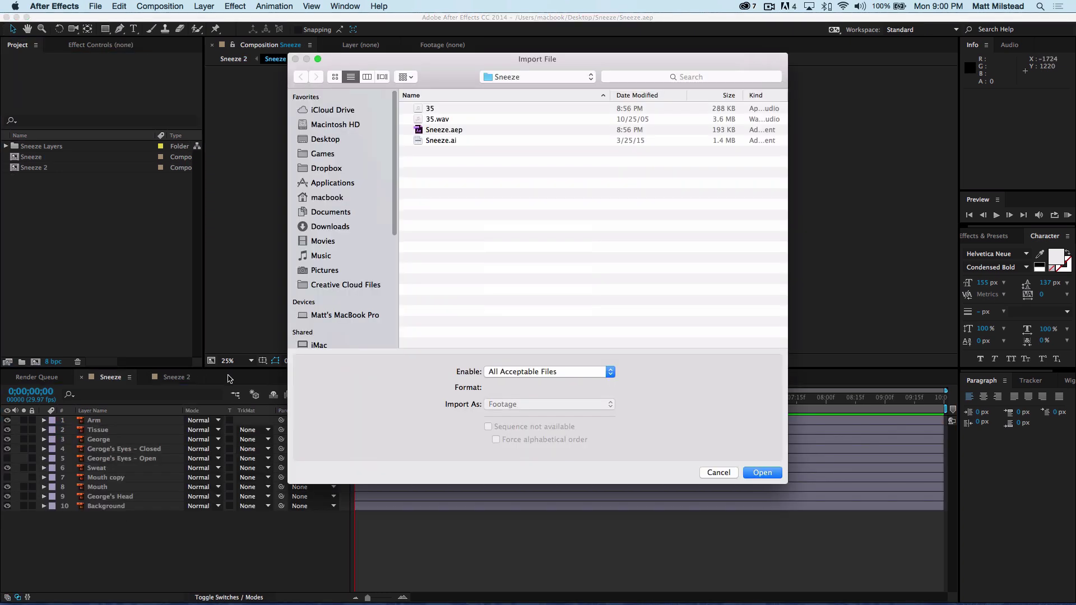
Step: Listen to 35.wav in the import dialog and import it into the project
click(438, 119)
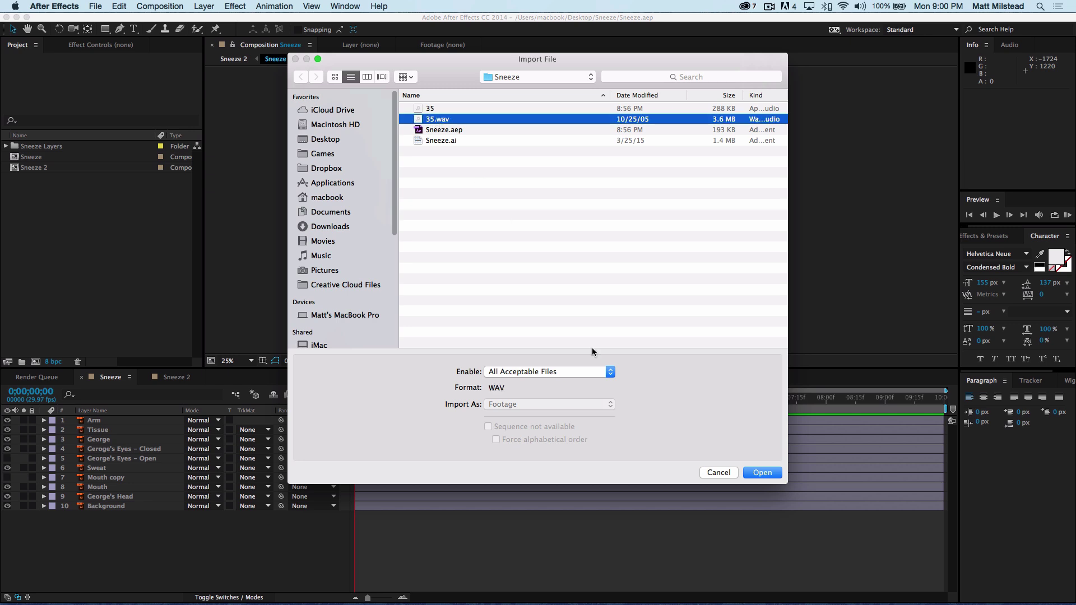
key(space)
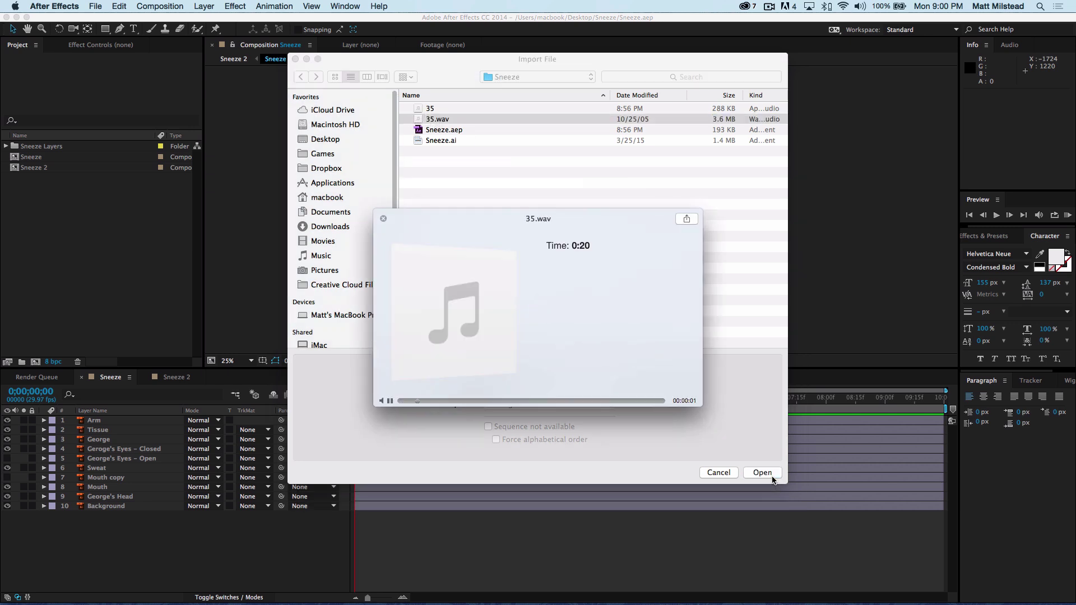
key(space)
click(771, 473)
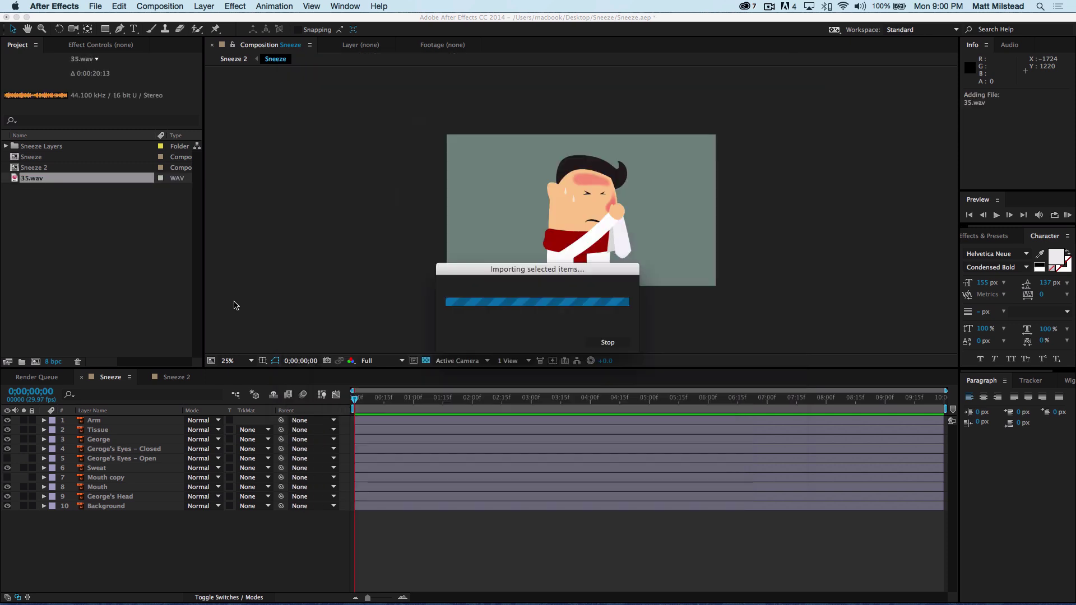
Step: Add 35.wav below the Background layer in the Sneeze composition and open it in its own Layer view
click(119, 268)
click(32, 178)
click(33, 203)
click(30, 179)
drag(29, 183, 108, 519)
double_click(109, 516)
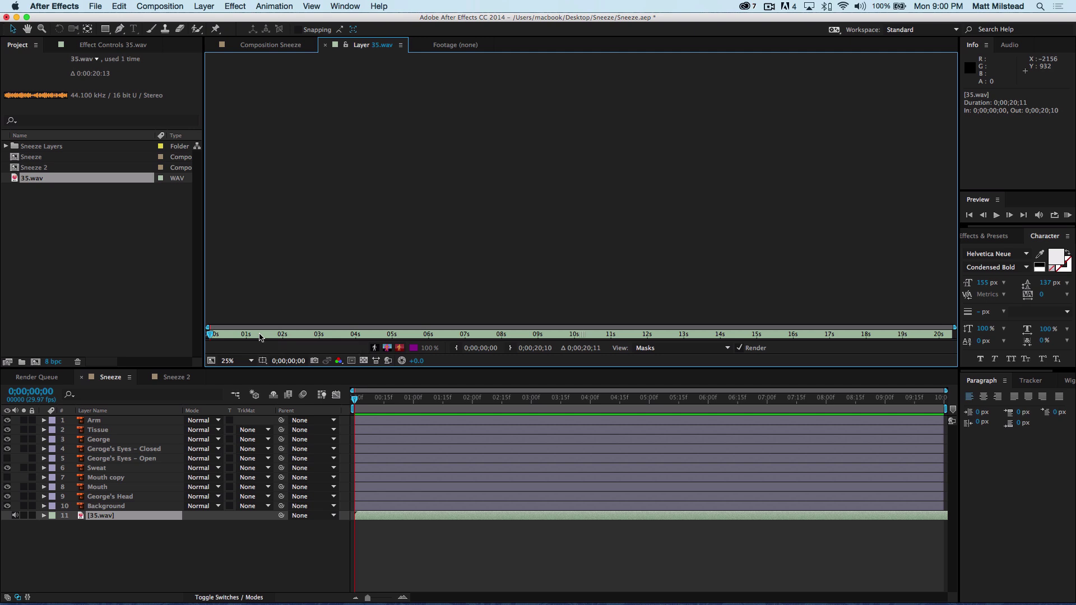
Step: Preview the audio to find the wanted sneeze and trim the start of the 35.wav layer to 0;00;06;23
key(KP_Decimal)
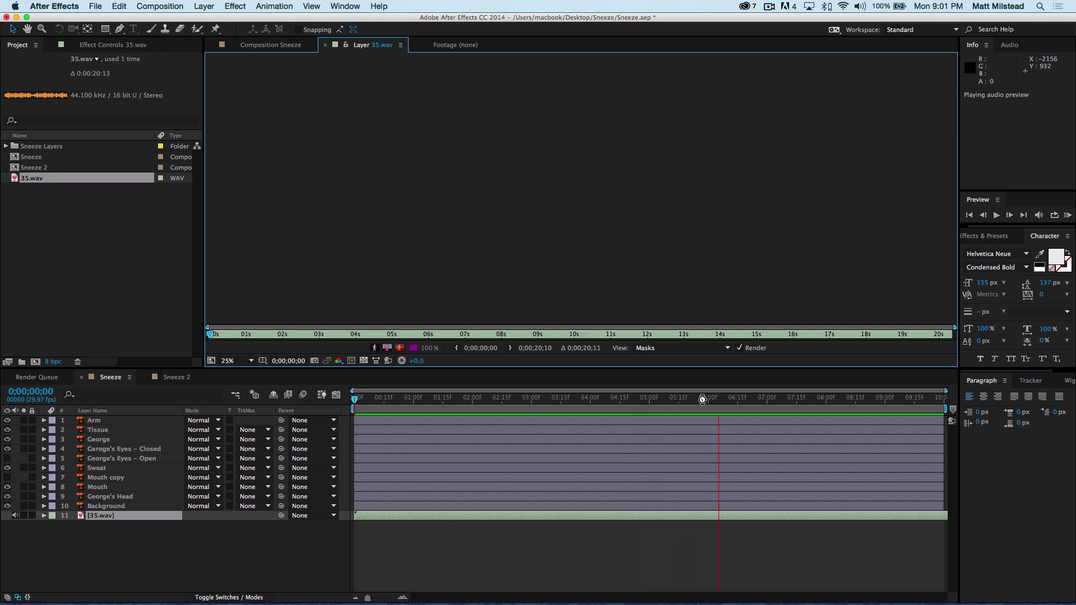
drag(762, 399, 755, 401)
key(ctrl+period)
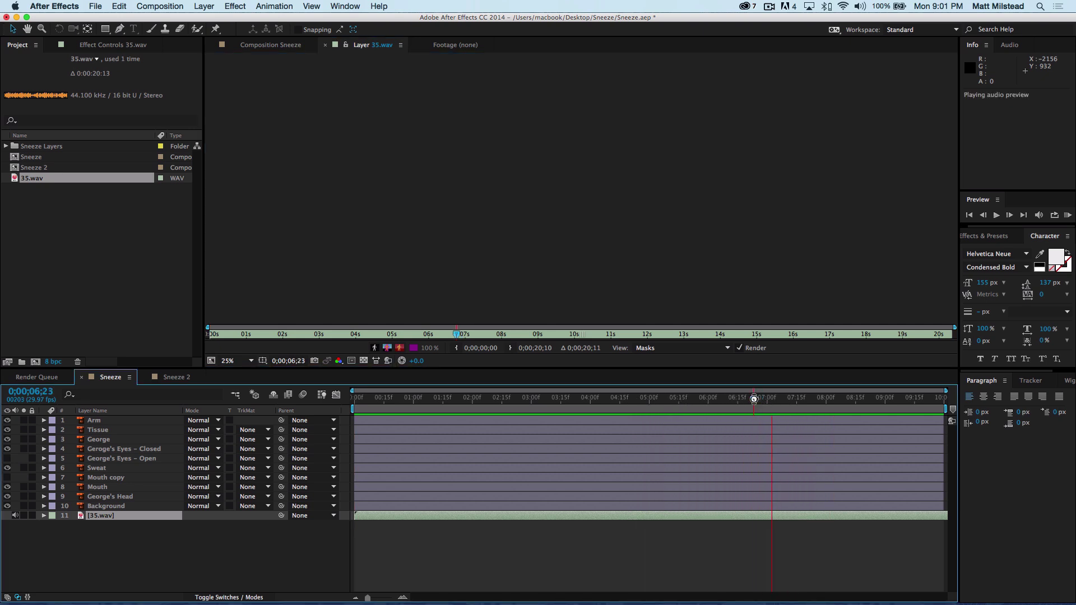
click(718, 518)
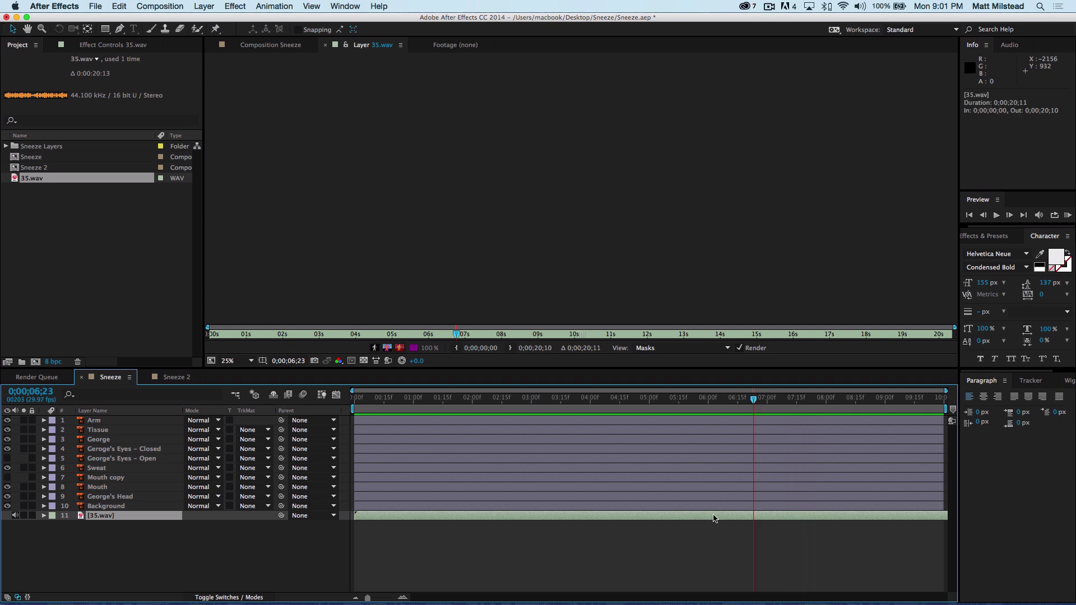
key(alt+bracketleft)
Step: Move the trimmed 35.wav layer so that it starts at 0;00;00;00
key(Home)
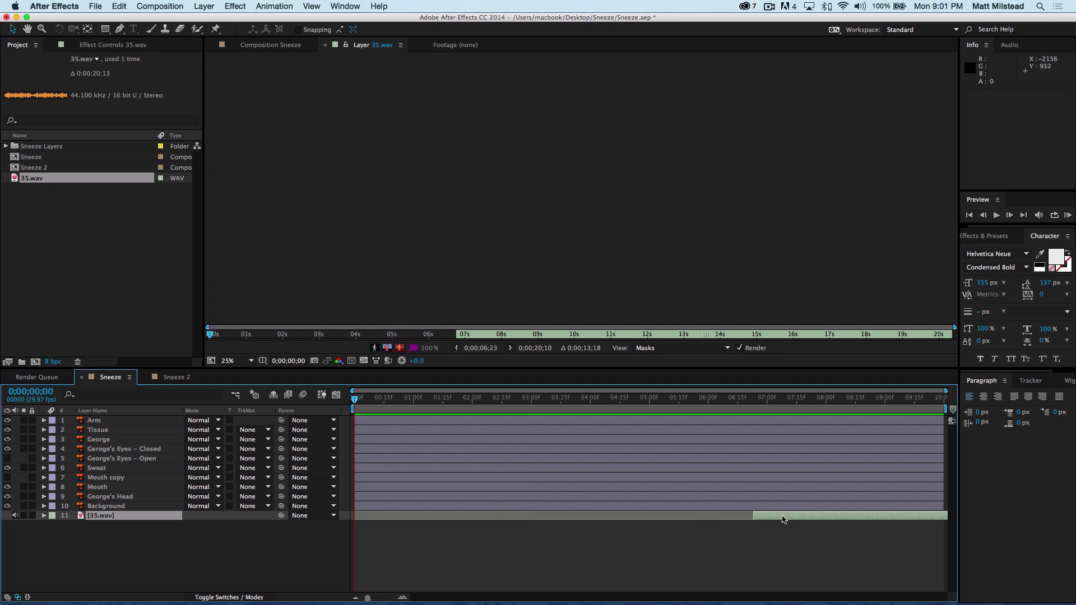
drag(783, 519, 496, 510)
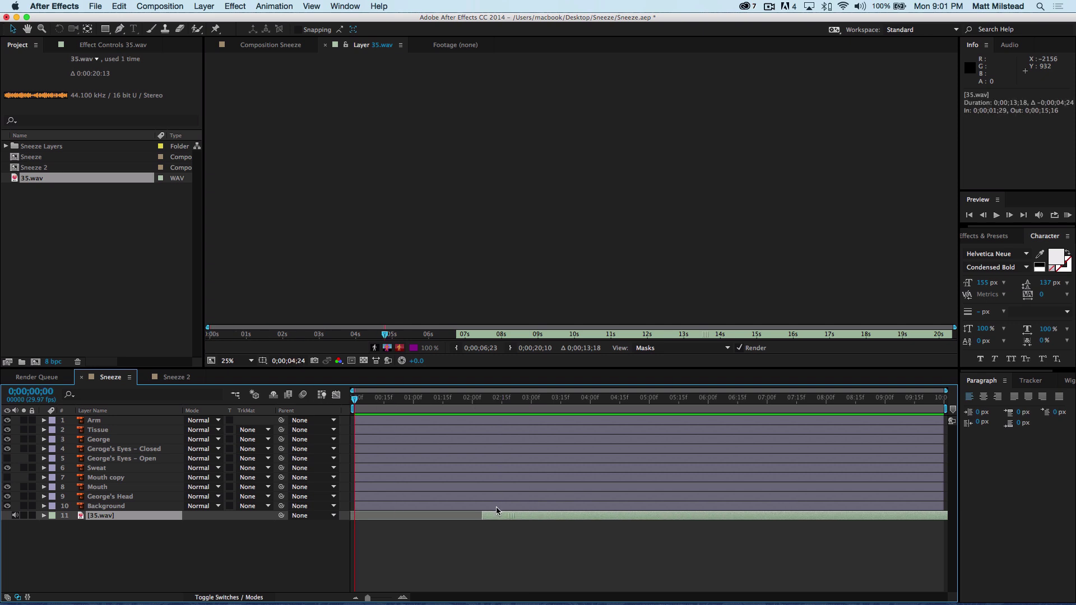
key(bracketleft)
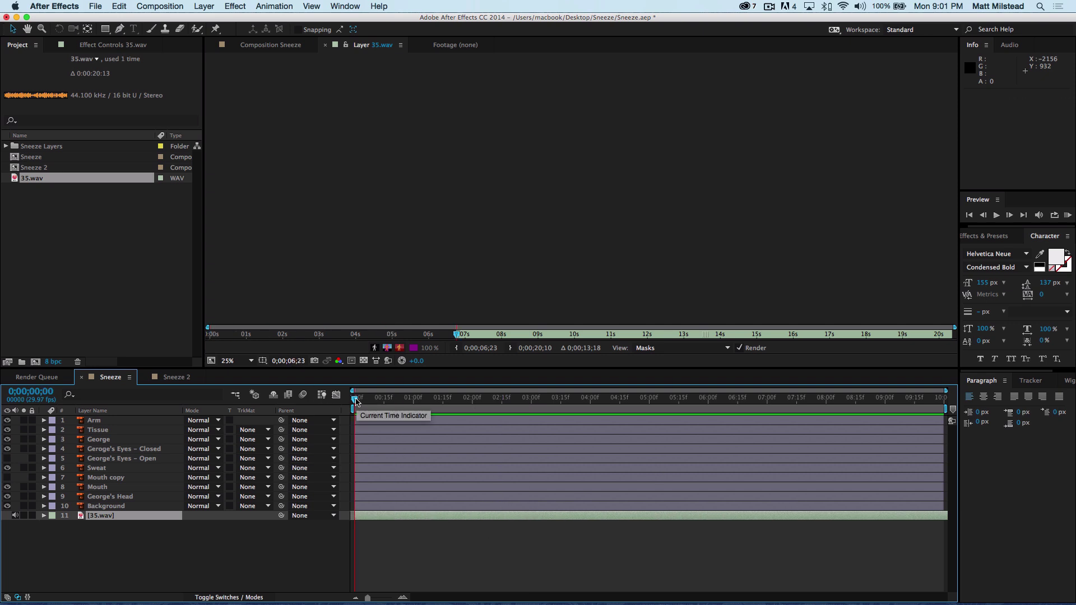
Step: Preview the sneeze sound and trim the end of the 35.wav layer at 0;00;01;16
key(KP_Decimal)
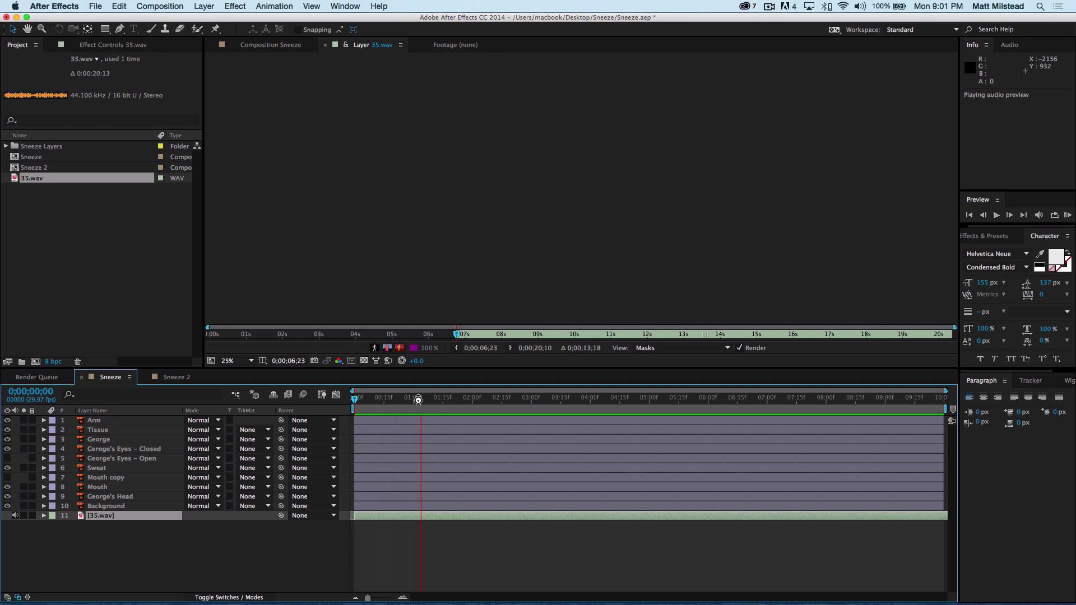
click(455, 518)
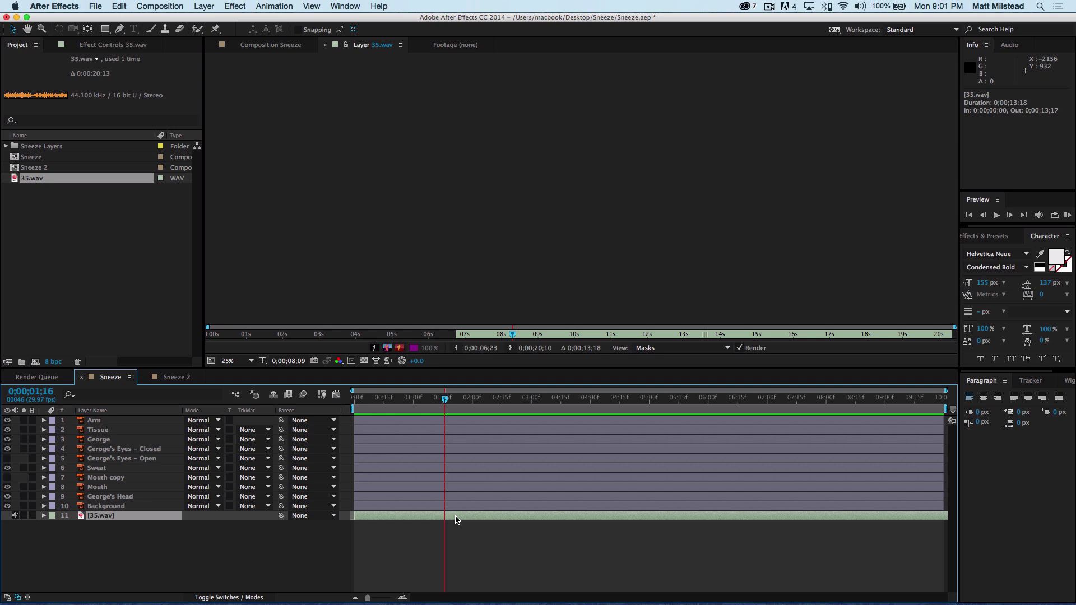
key(alt+bracketright)
click(441, 553)
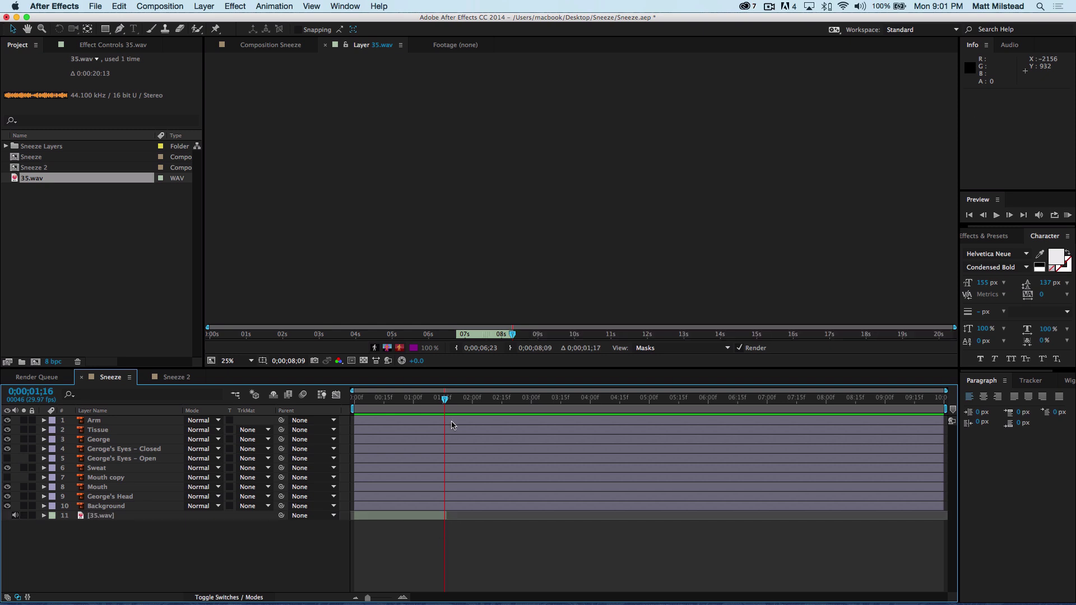
Step: Return to the start and the Sneeze composition view, and reveal the audio waveform of the 35.wav layer
drag(427, 399, 336, 395)
click(258, 47)
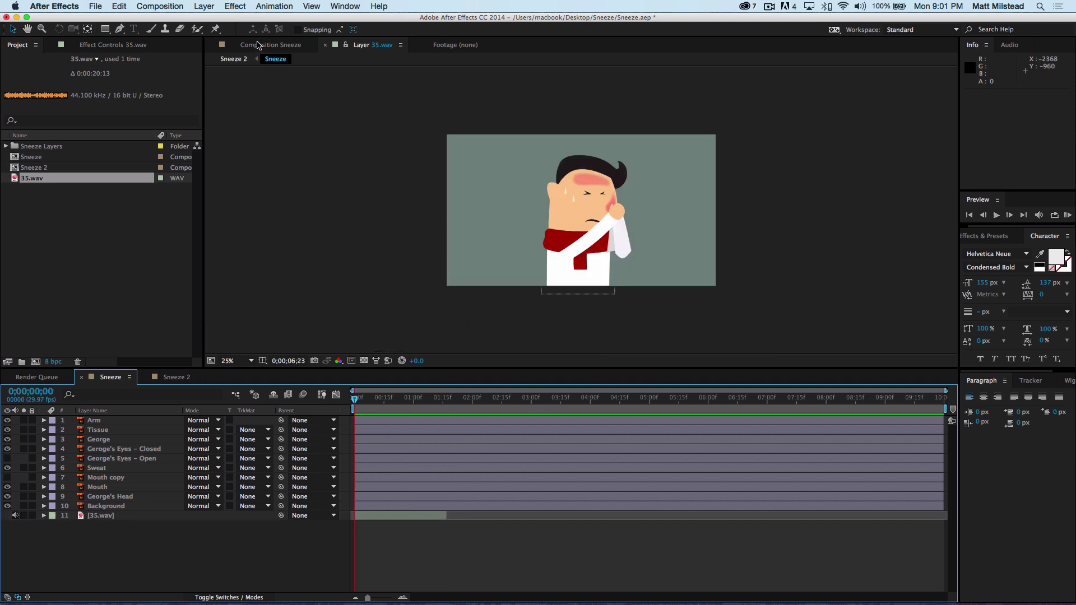
click(44, 516)
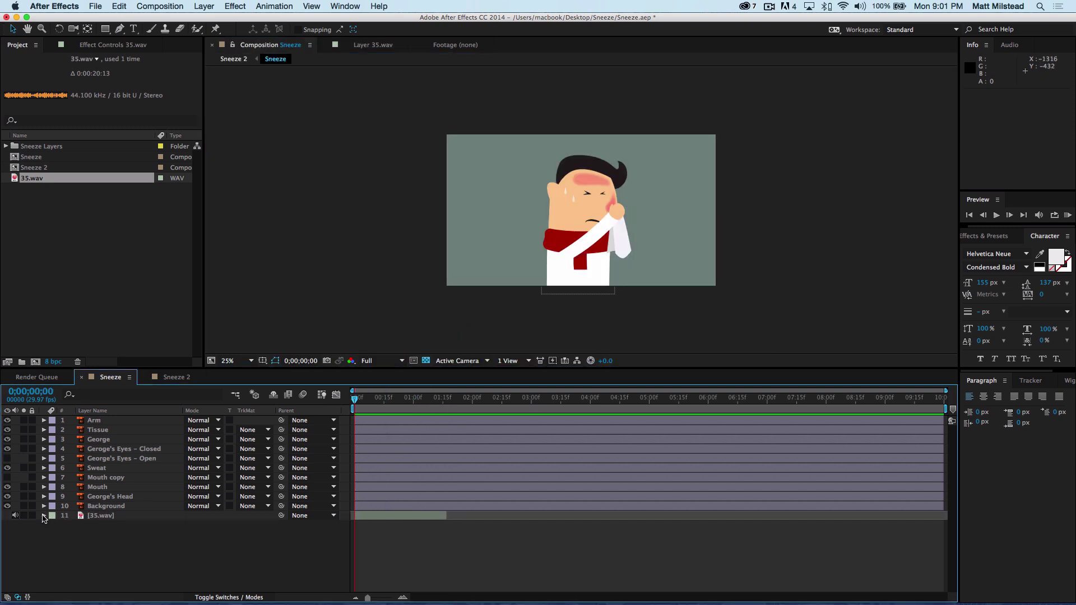
click(90, 516)
key(u)
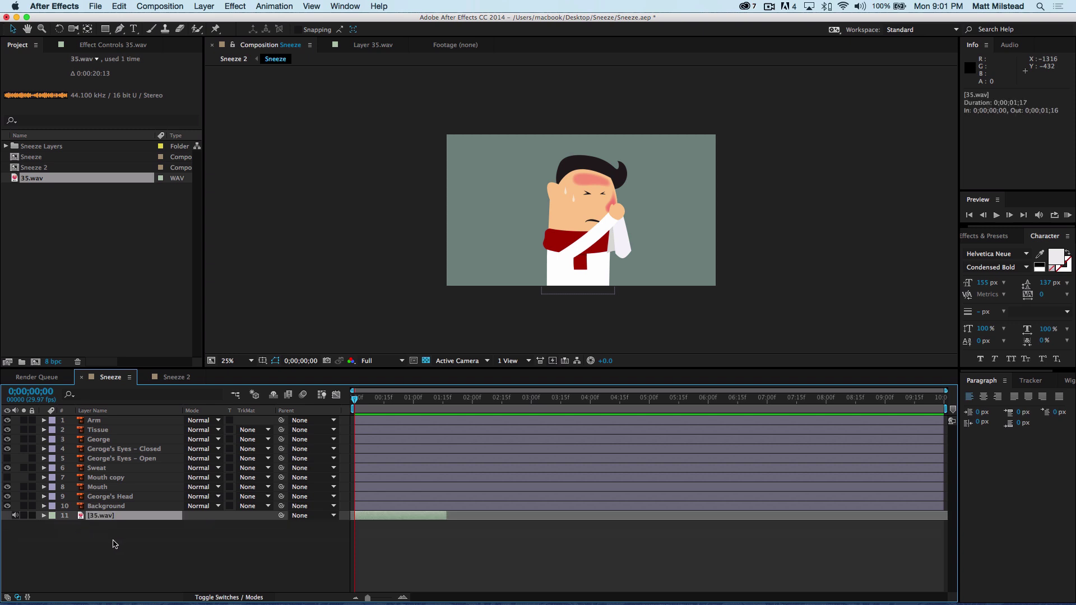
key(l)
key(l)
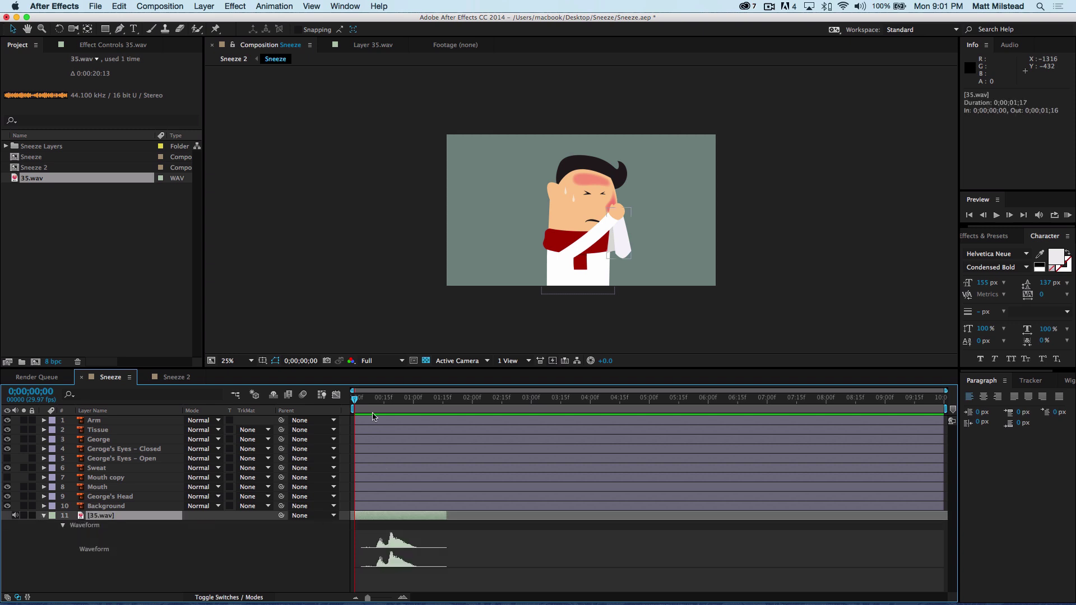
Step: Inspect the sneeze timing at the waveform peak at 0;00;00;18 and the Arm layer, and return to 0;00;00;00
drag(359, 399, 390, 399)
click(132, 577)
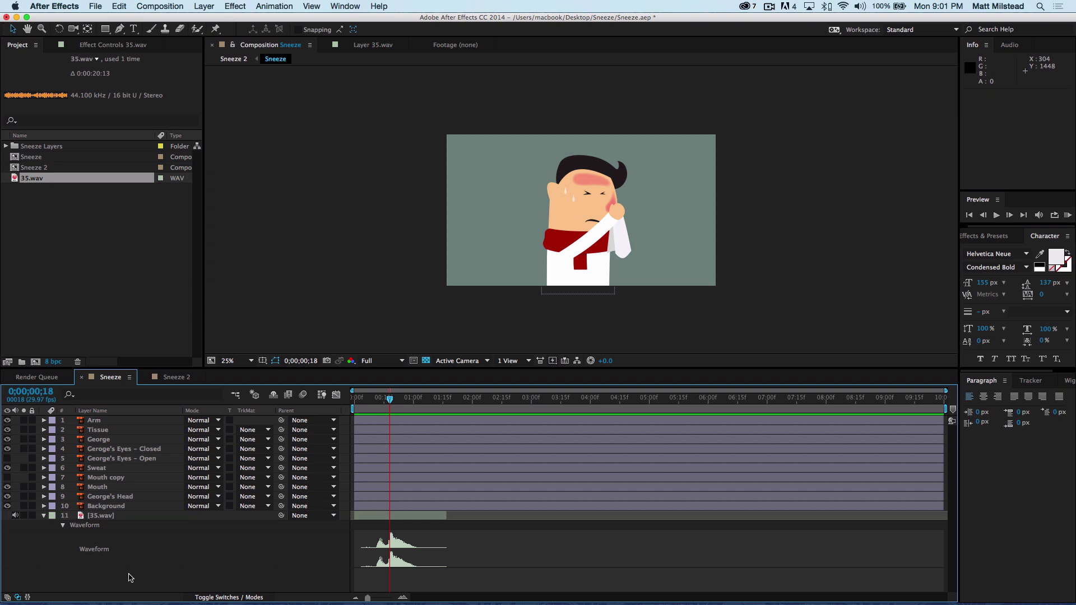
click(97, 422)
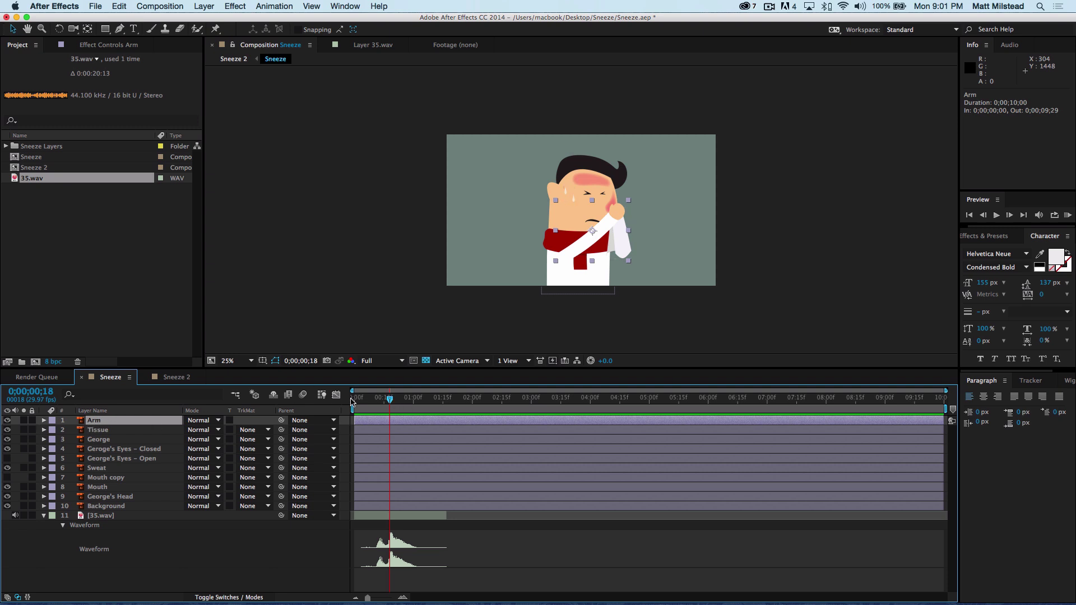
drag(390, 399, 353, 399)
click(112, 582)
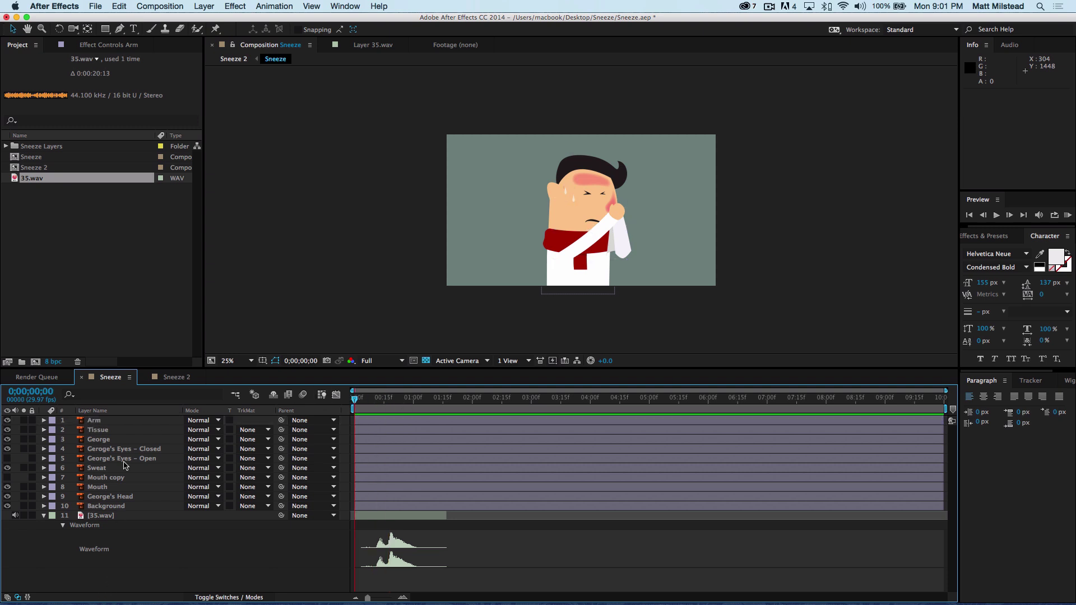
Step: Move the Arm layer's anchor point with the Pan Behind tool to the arm's lower end, and select the Tissue layer
click(561, 254)
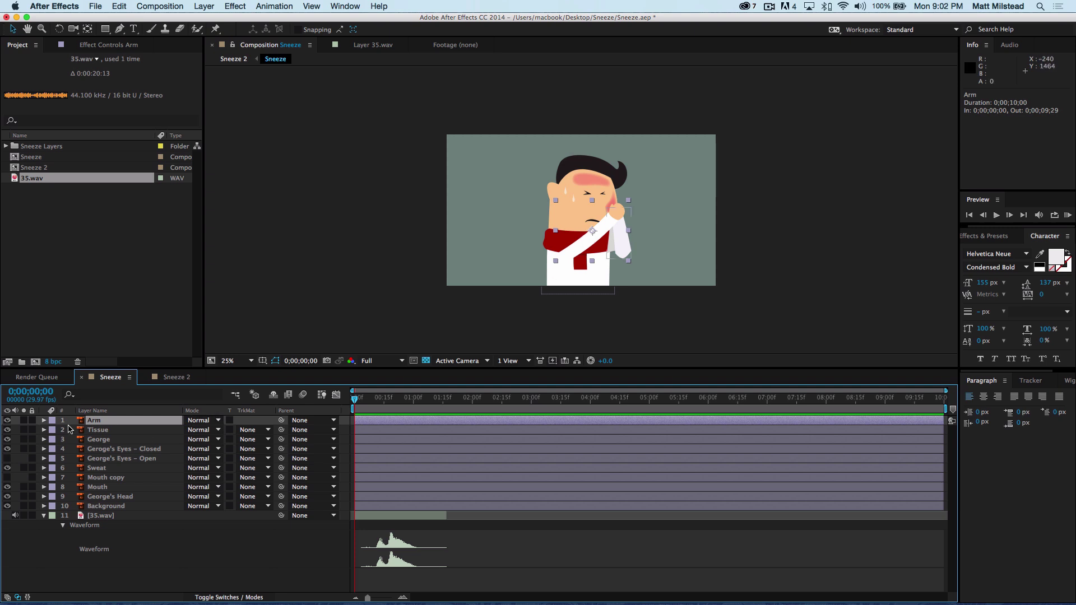
key(y)
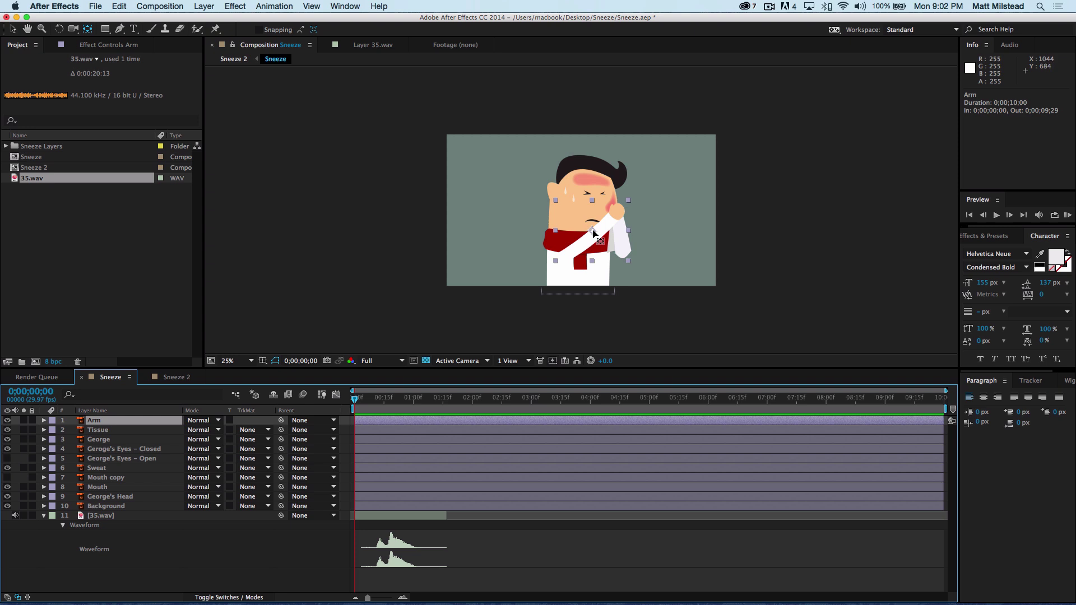
drag(594, 234, 560, 261)
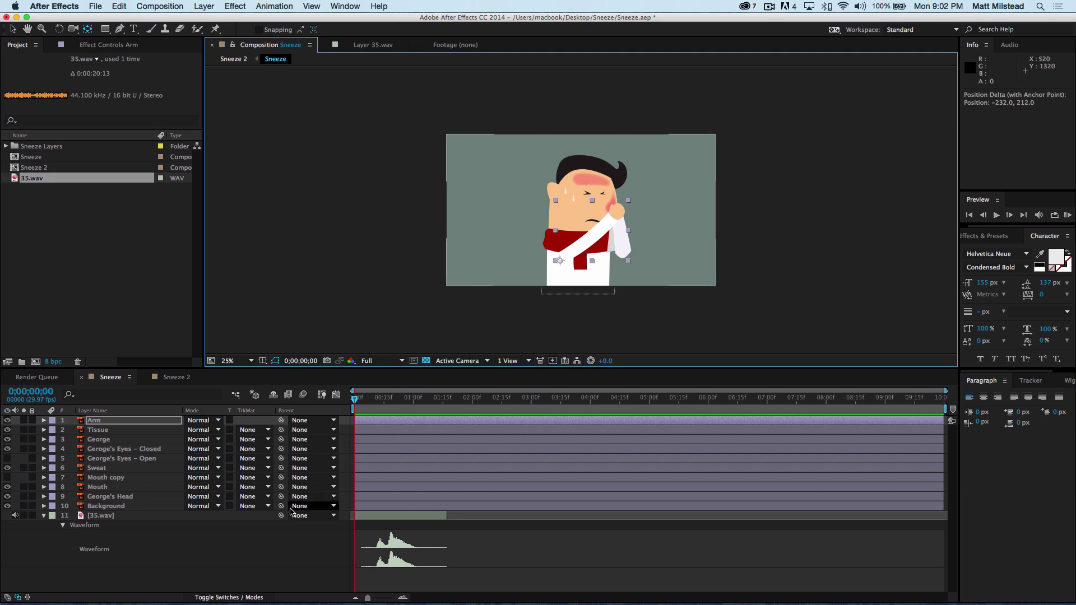
click(98, 430)
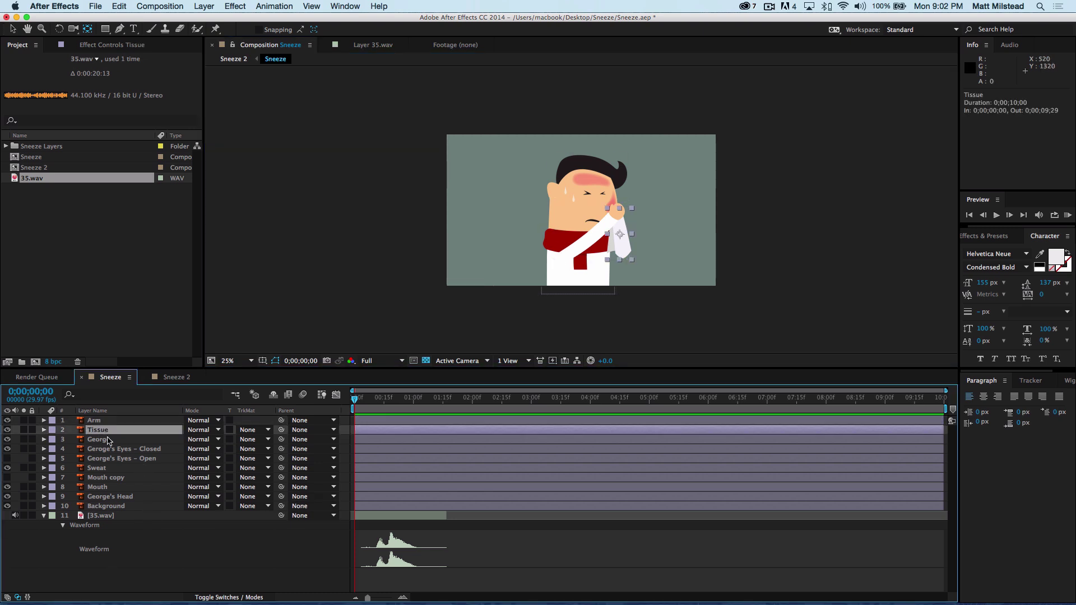
Step: Move the Tissue layer's anchor point up to the character's hand, and check the George, eyes and Sweat layers
drag(620, 237, 619, 215)
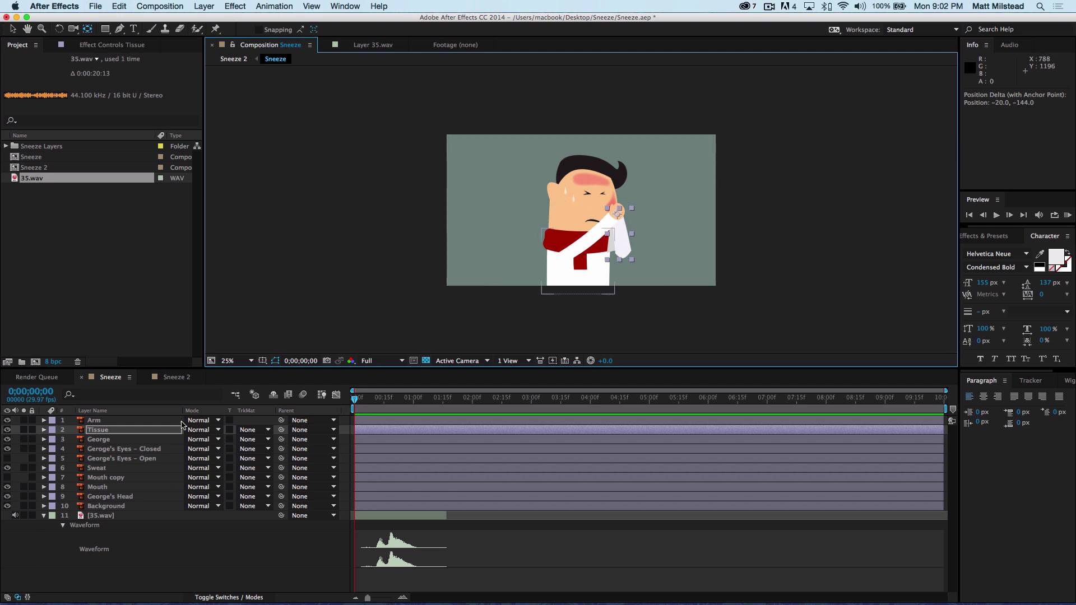
click(109, 440)
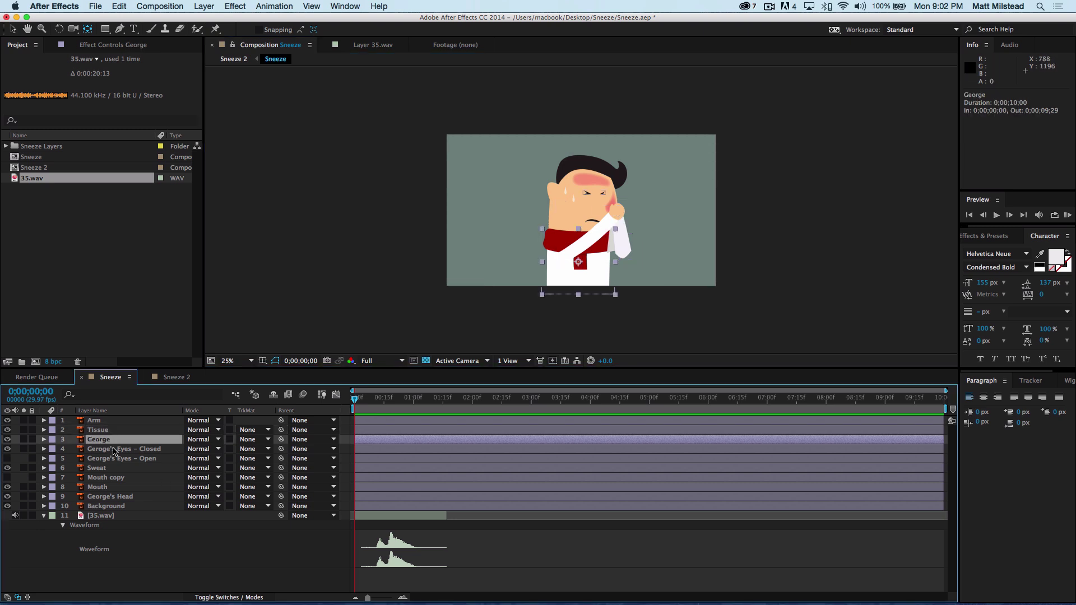
click(115, 450)
click(125, 459)
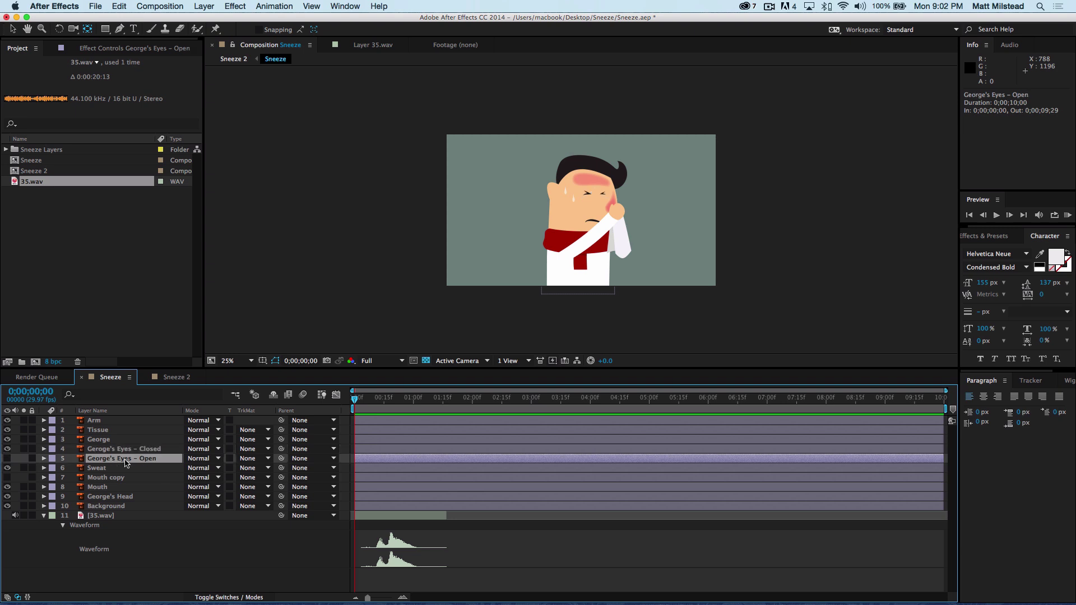
click(108, 450)
click(108, 460)
click(110, 450)
click(99, 470)
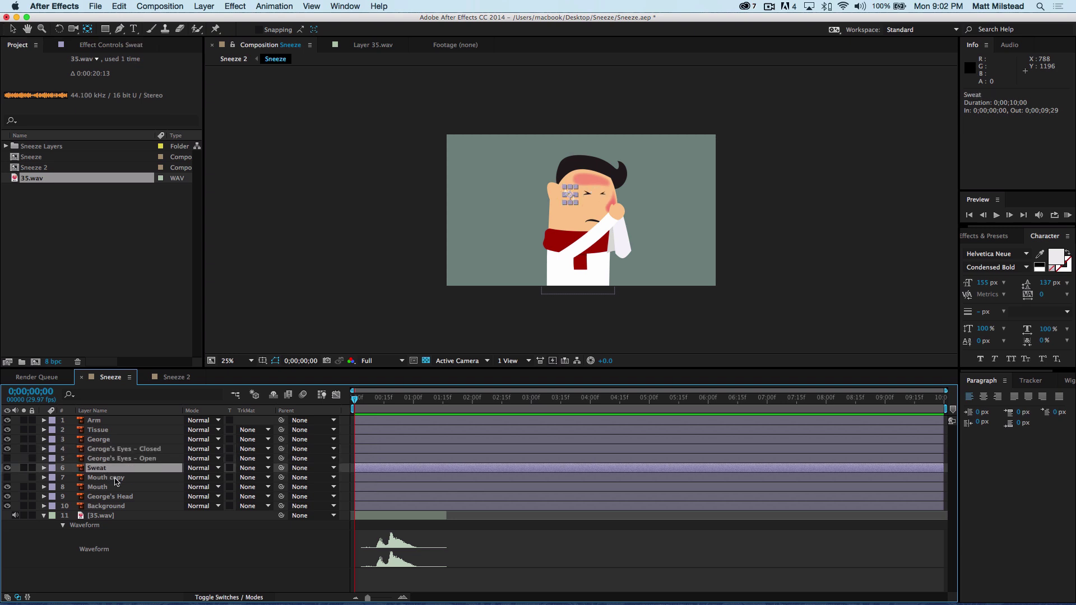
Step: Make the Mouth copy layer visible and move the George's Head layer's anchor point down to the base of the neck
click(121, 480)
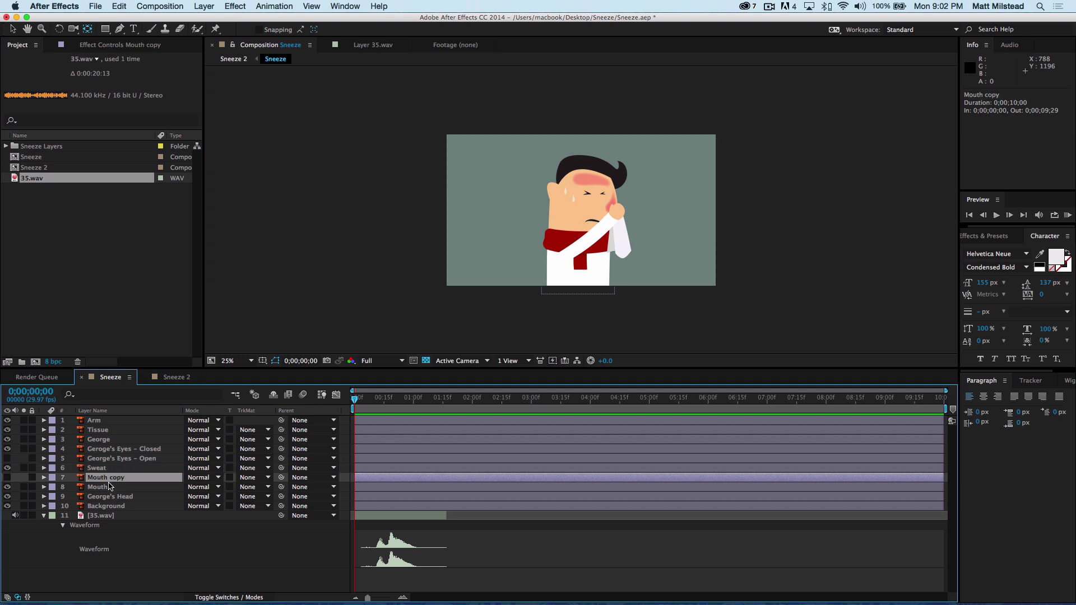
click(7, 477)
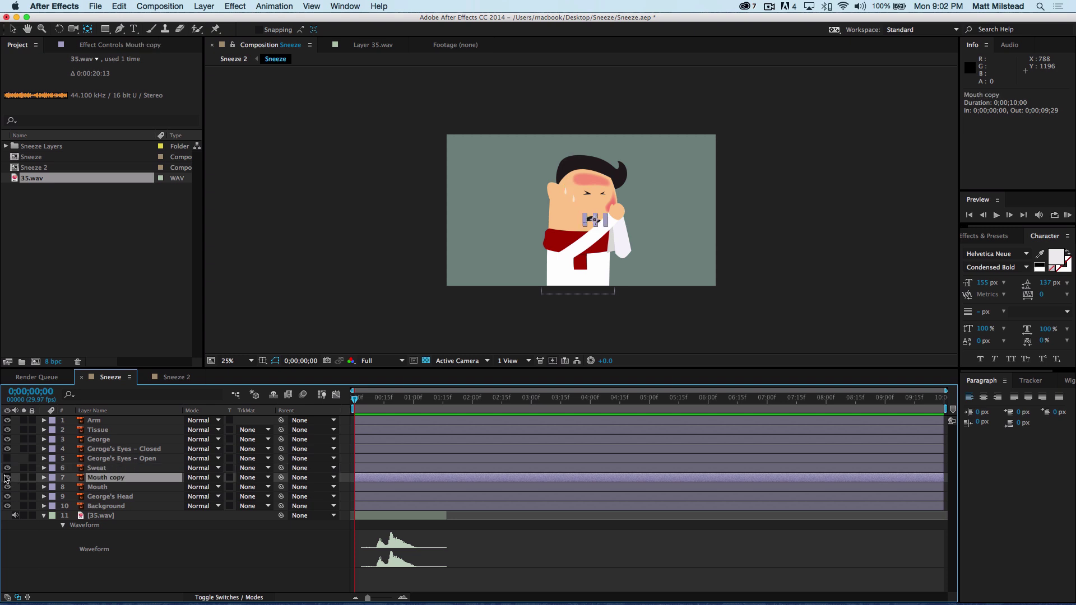
click(100, 487)
click(102, 497)
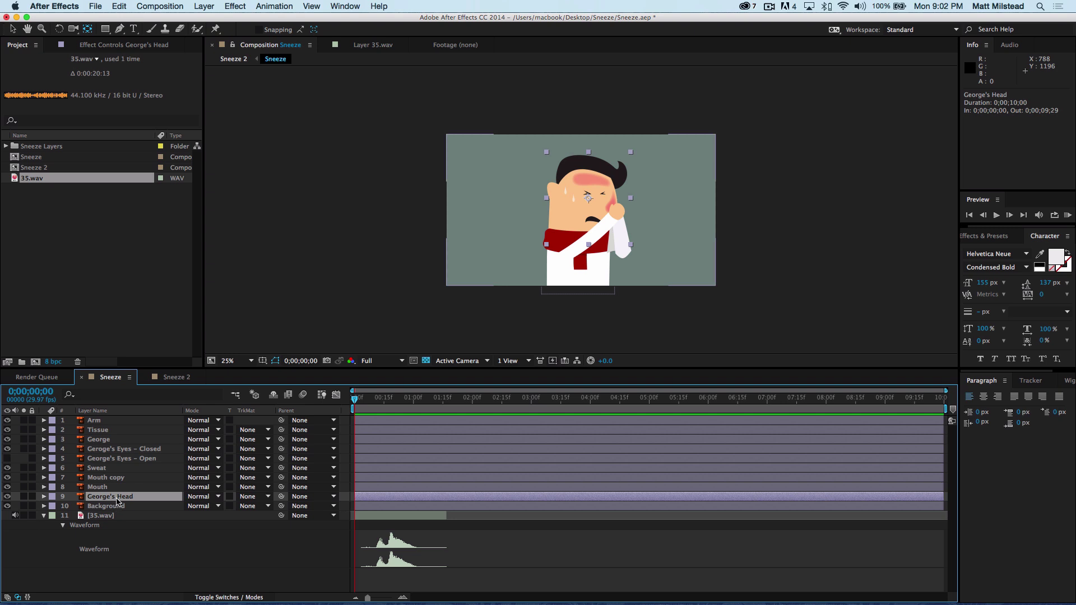
drag(588, 199, 583, 236)
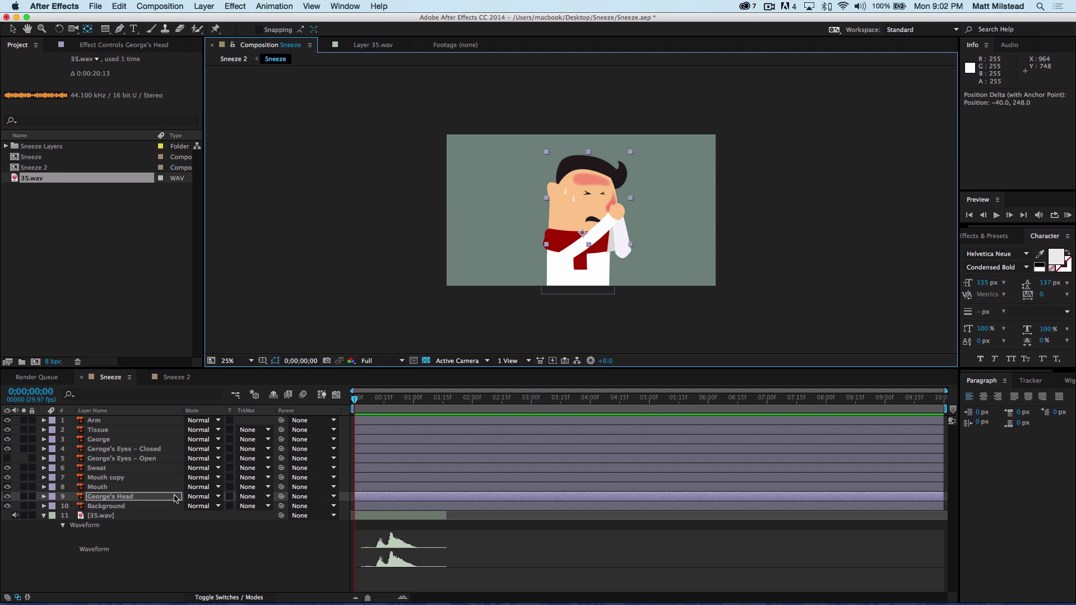
click(121, 507)
click(291, 563)
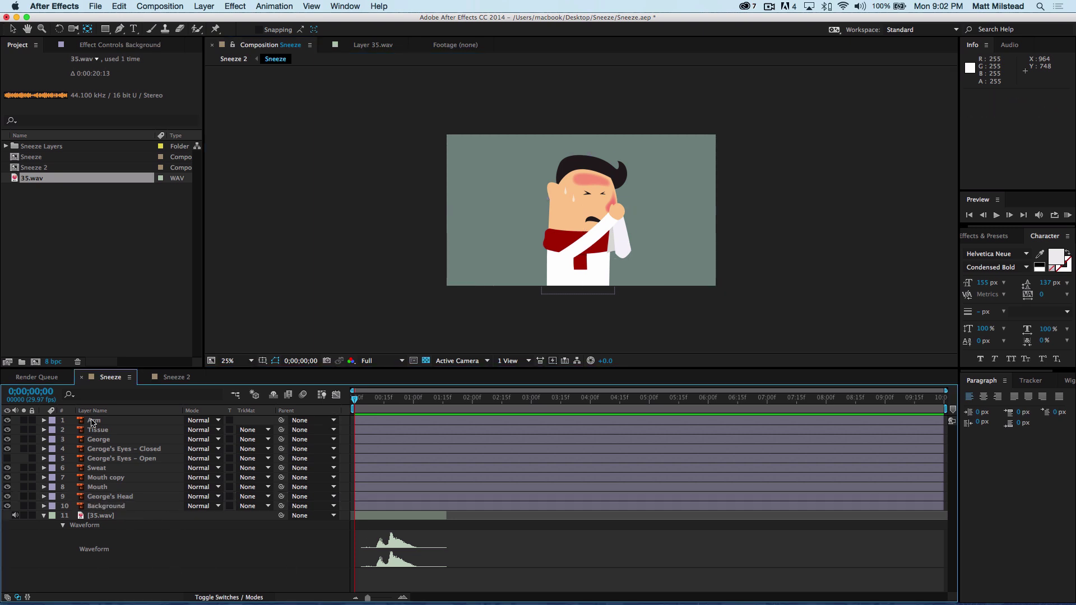
Step: Parent the Tissue layer to the Arm layer
click(96, 424)
drag(372, 404, 353, 403)
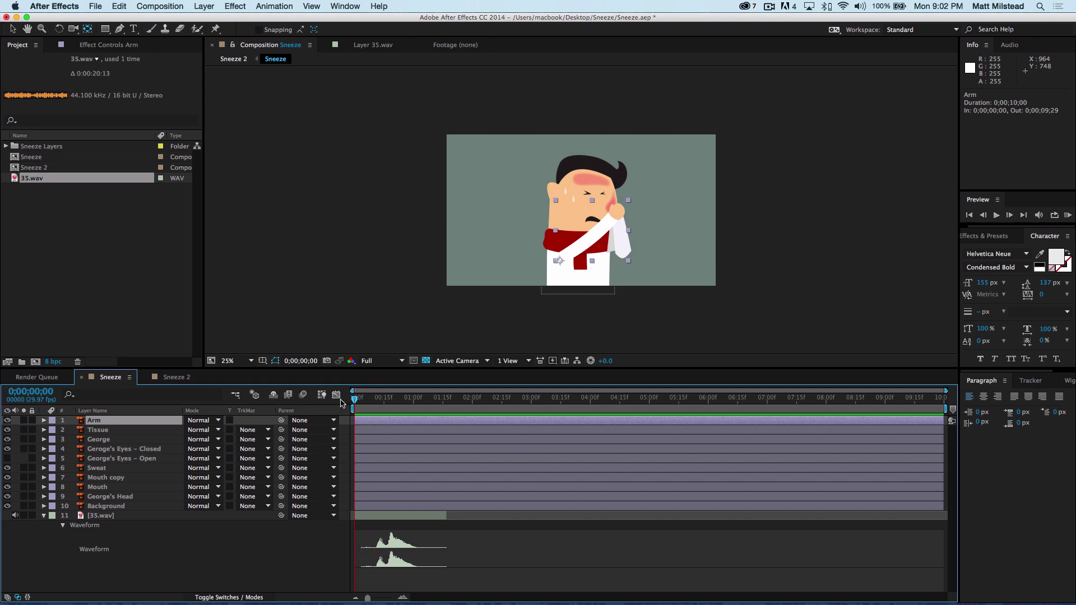
click(103, 431)
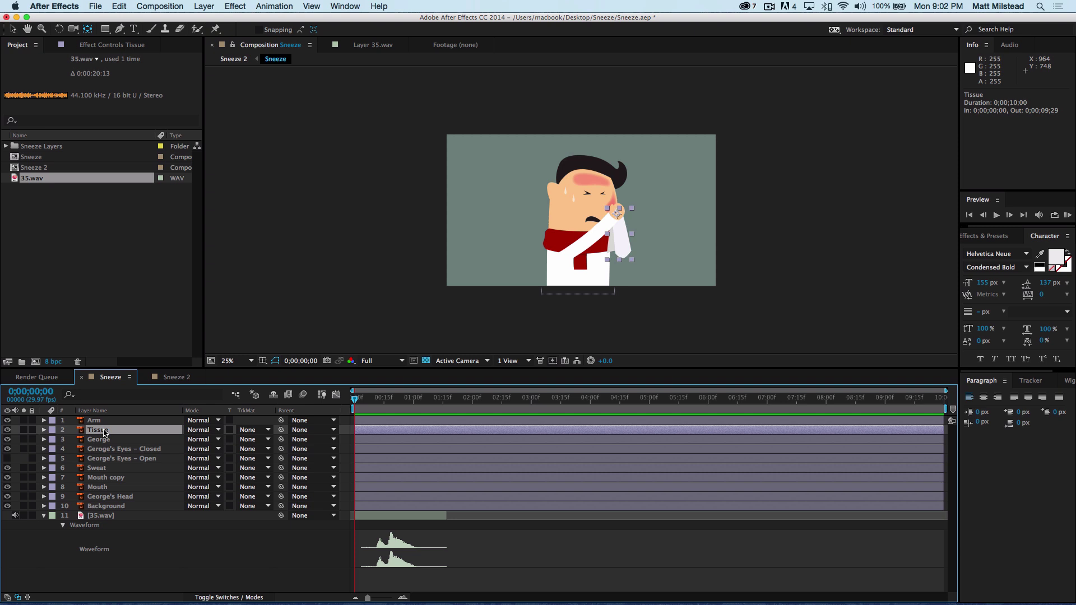
drag(283, 433, 106, 421)
Step: Test the Arm layer's rotation together with the parented Tissue layer, undo the change, and collapse the Arm's properties
click(106, 421)
key(r)
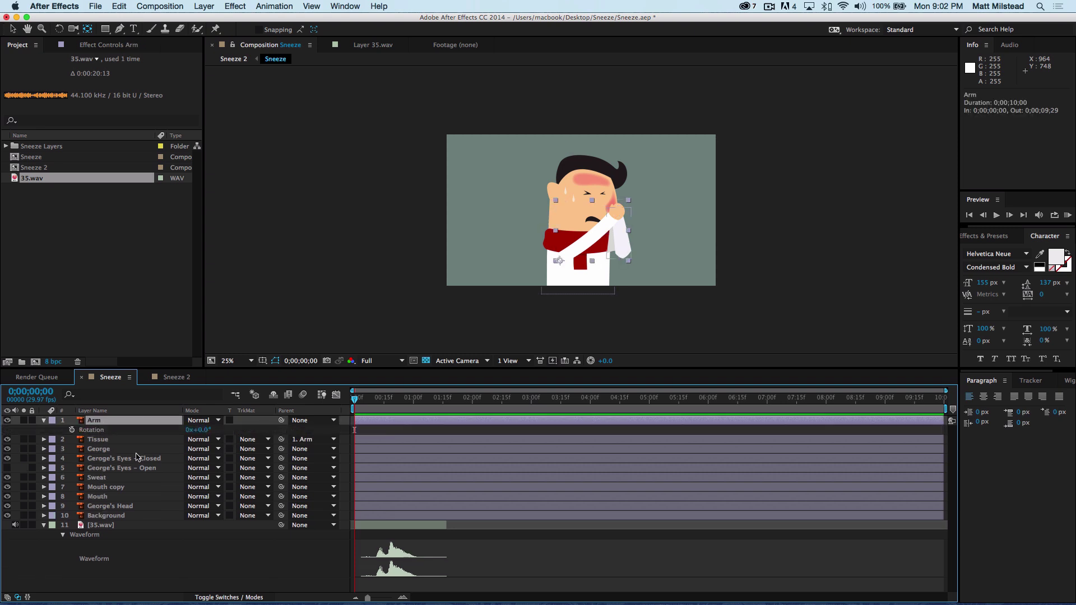
mouse_move(201, 430)
mouse_down()
mouse_move(247, 429)
mouse_move(206, 430)
mouse_up()
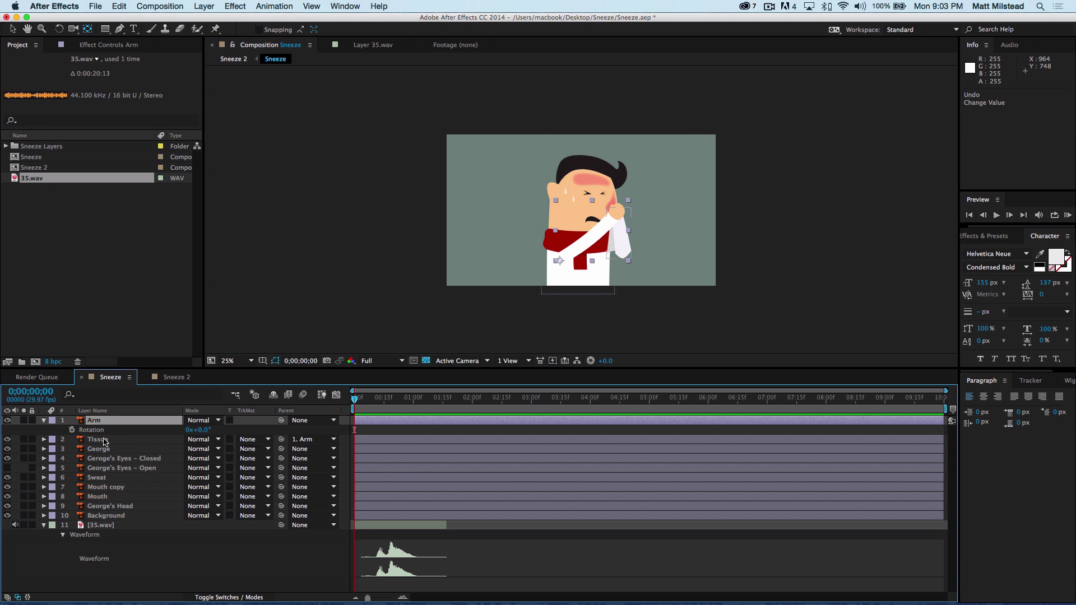
click(103, 440)
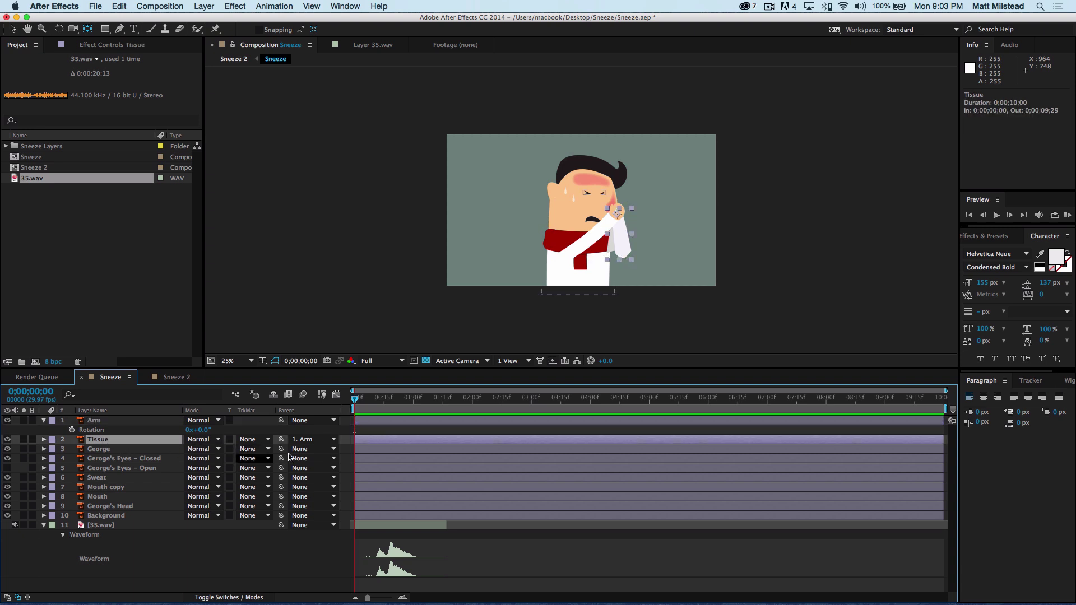
click(108, 422)
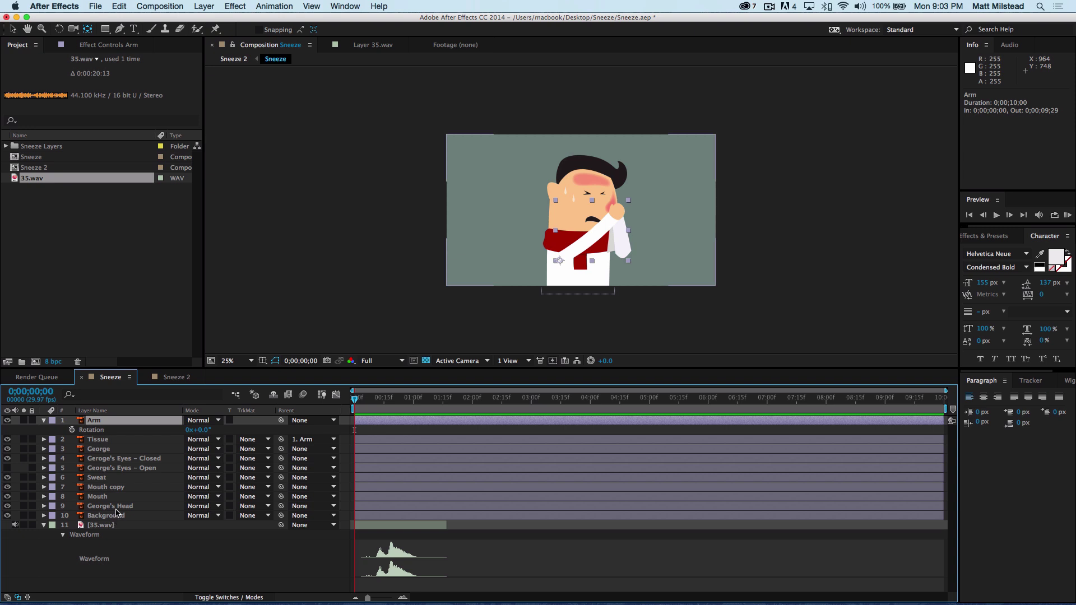
click(44, 421)
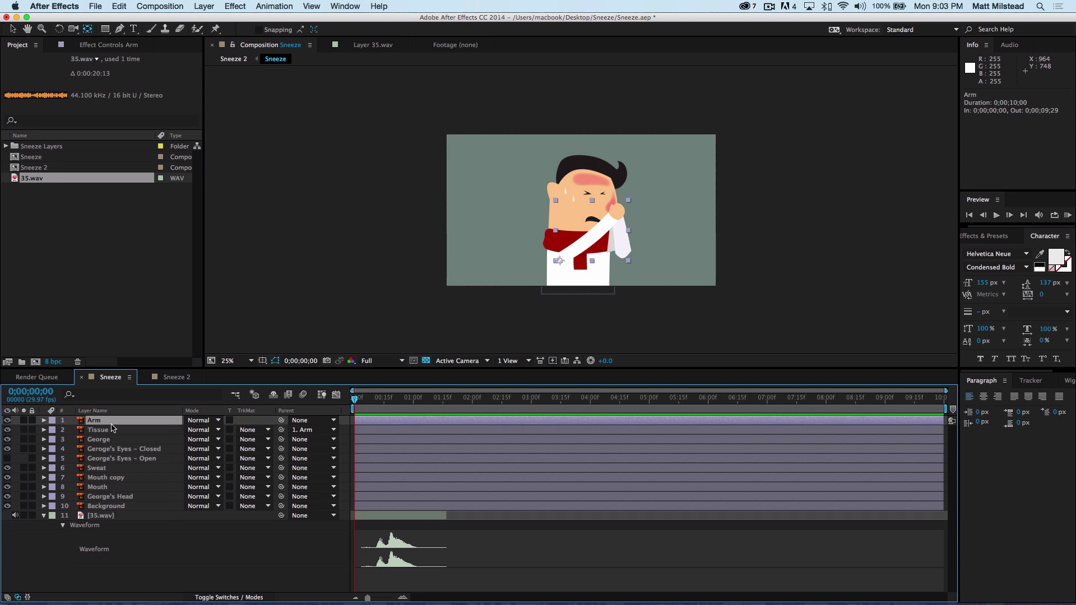
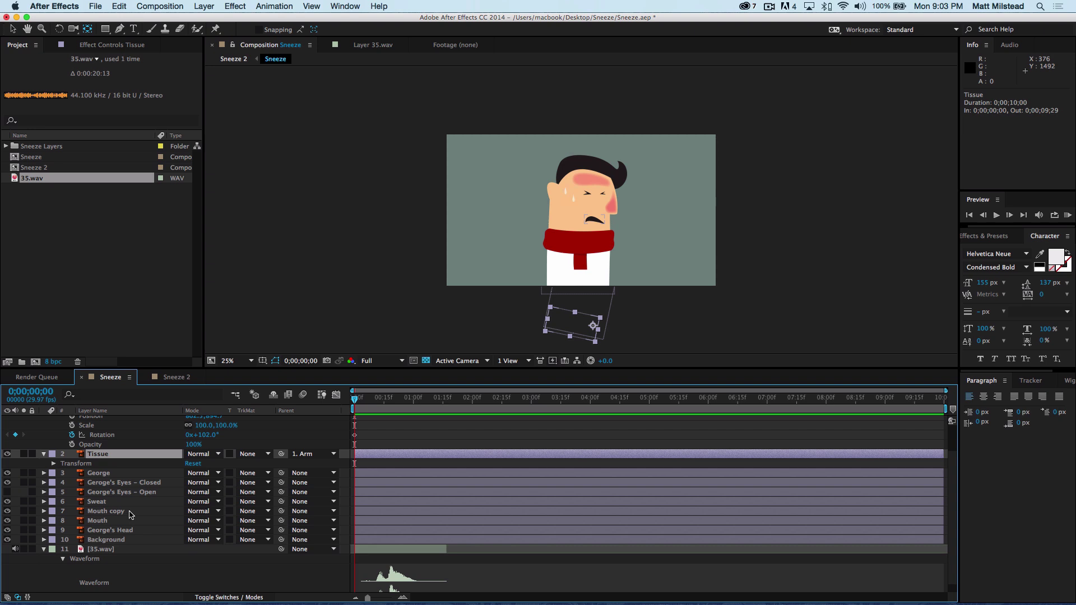
Step: Set the Tissue layer's rotation to -100° and keyframe it at 0;00;00;00
click(53, 464)
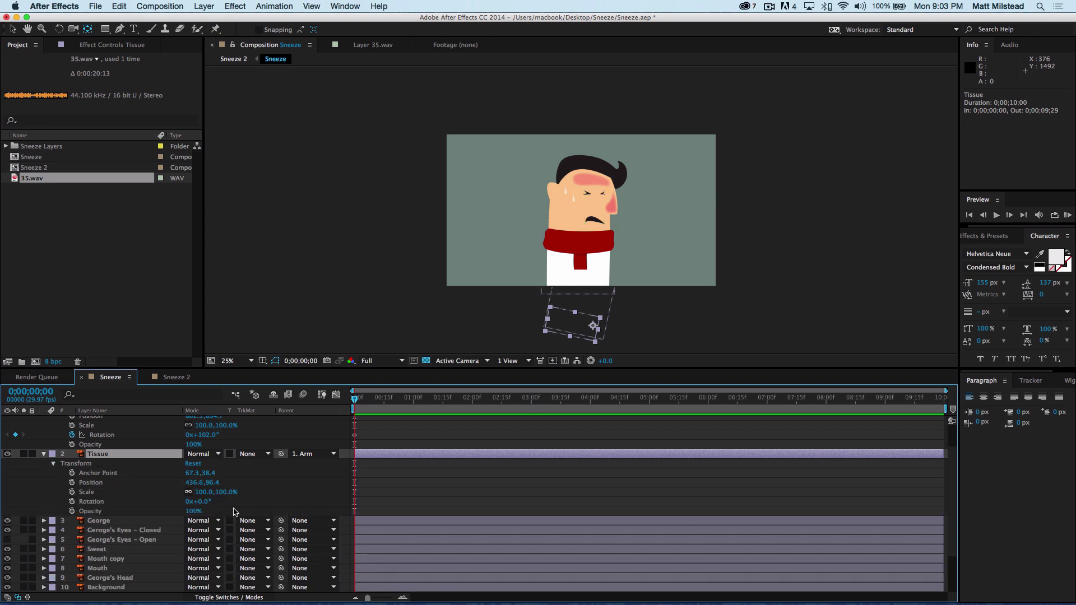
drag(199, 501, 151, 504)
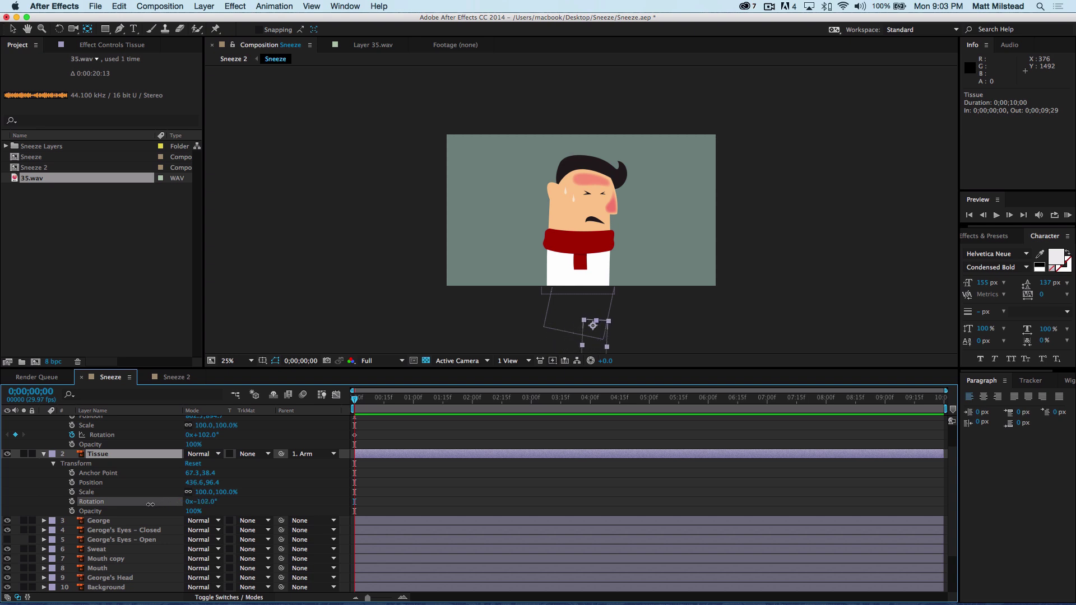
click(71, 502)
key(super+slash)
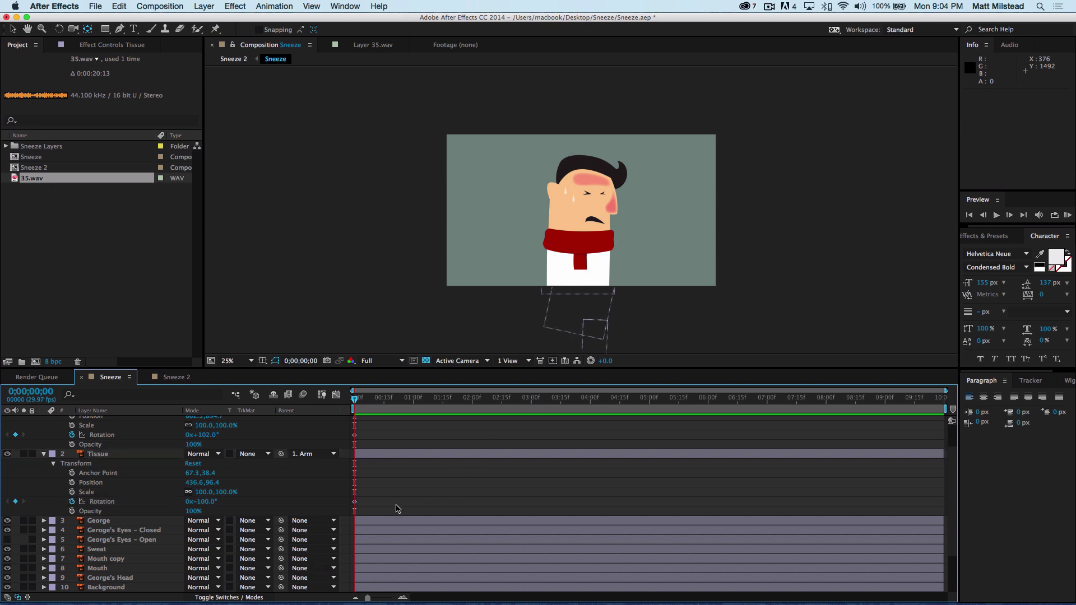
Step: Add a rotation keyframe of -2° to the Arm layer at 0;00;00;18, the sneeze peak
key(l)
key(l)
drag(357, 401, 391, 400)
scroll(140, 477, up, 4)
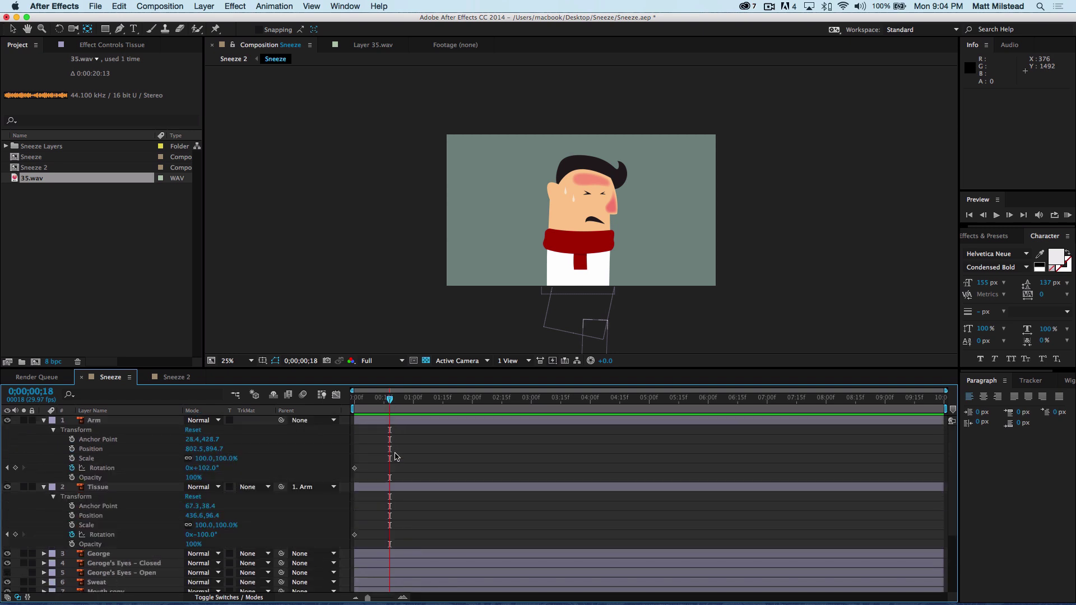
drag(200, 468, 148, 468)
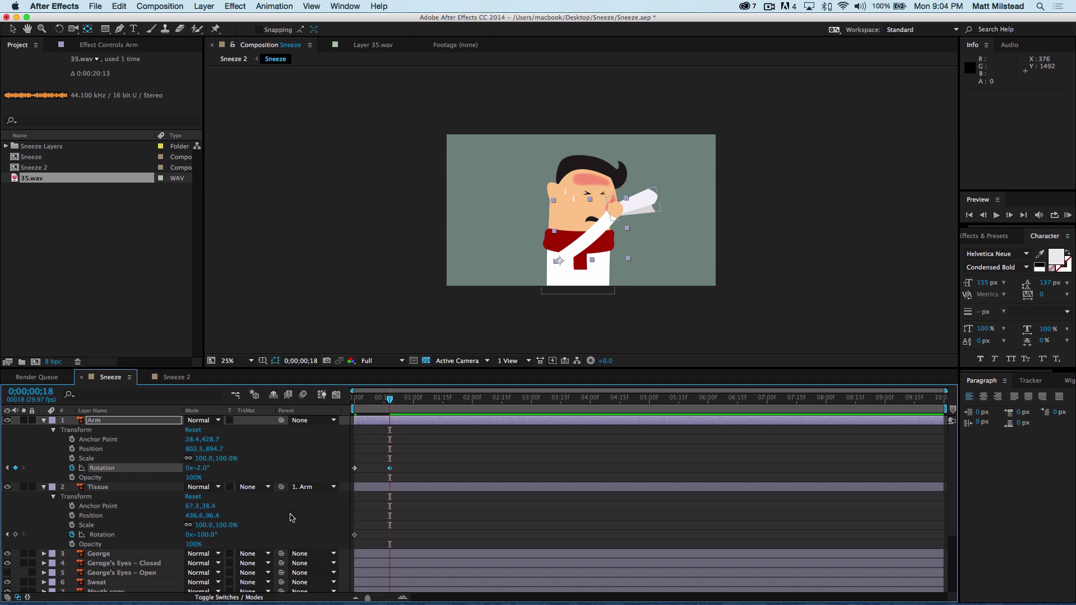
Step: Apply Easy Ease In to the Arm's rotation keyframe at 0;00;00;18 and Easy Ease Out to its first keyframe
drag(408, 463, 391, 474)
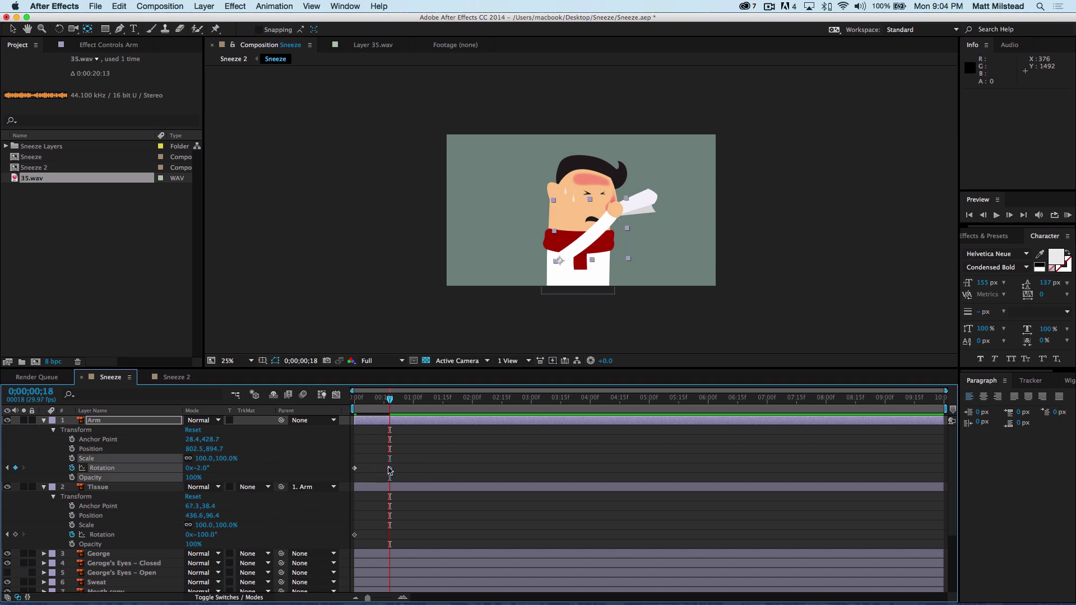
right_click(390, 469)
mouse_move(443, 592)
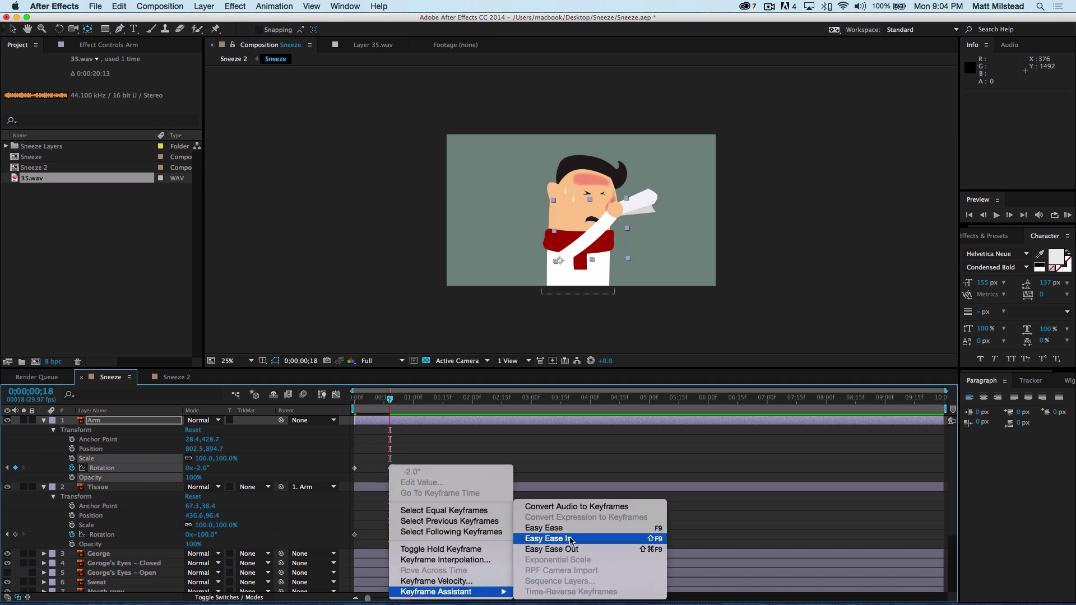
click(571, 539)
right_click(354, 468)
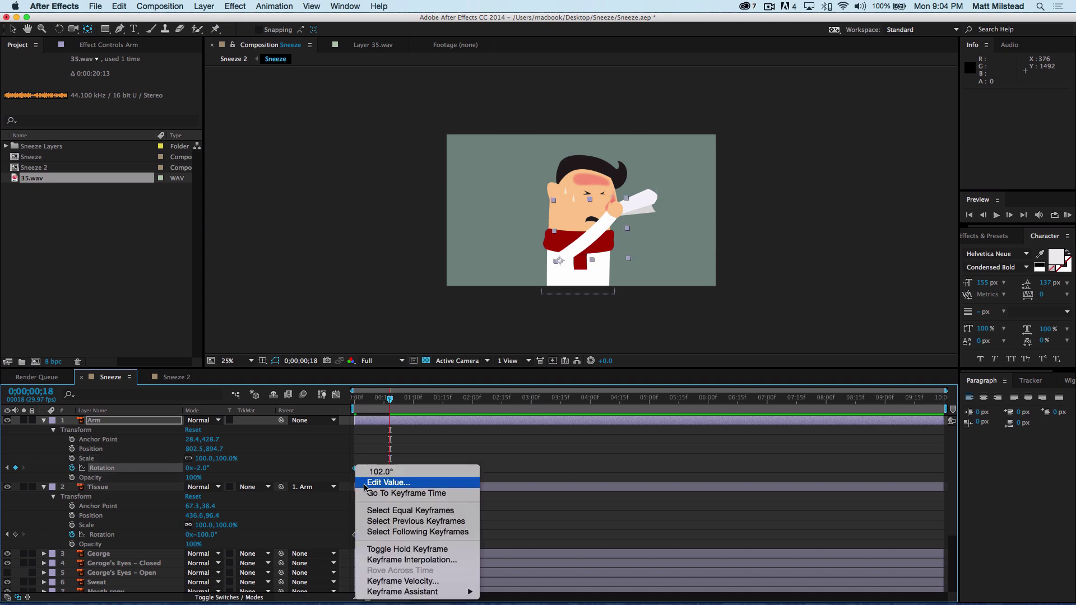
mouse_move(426, 592)
click(535, 550)
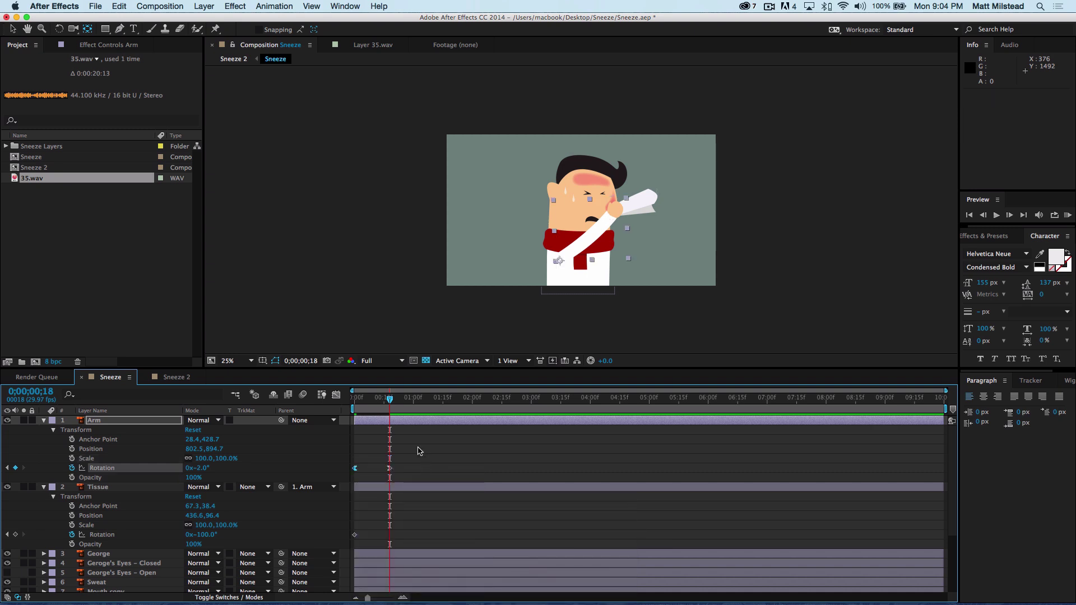
click(418, 451)
Step: Scrub through the arm motion and add a 7° rotation keyframe to the Tissue layer at 0;00;00;18
drag(390, 399, 348, 405)
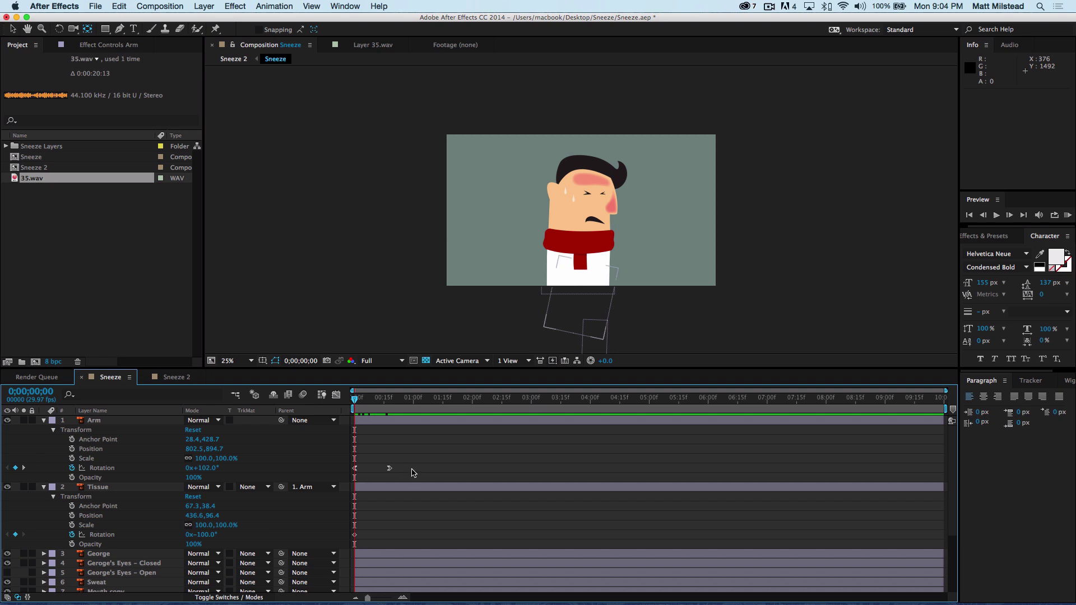
drag(355, 399, 389, 399)
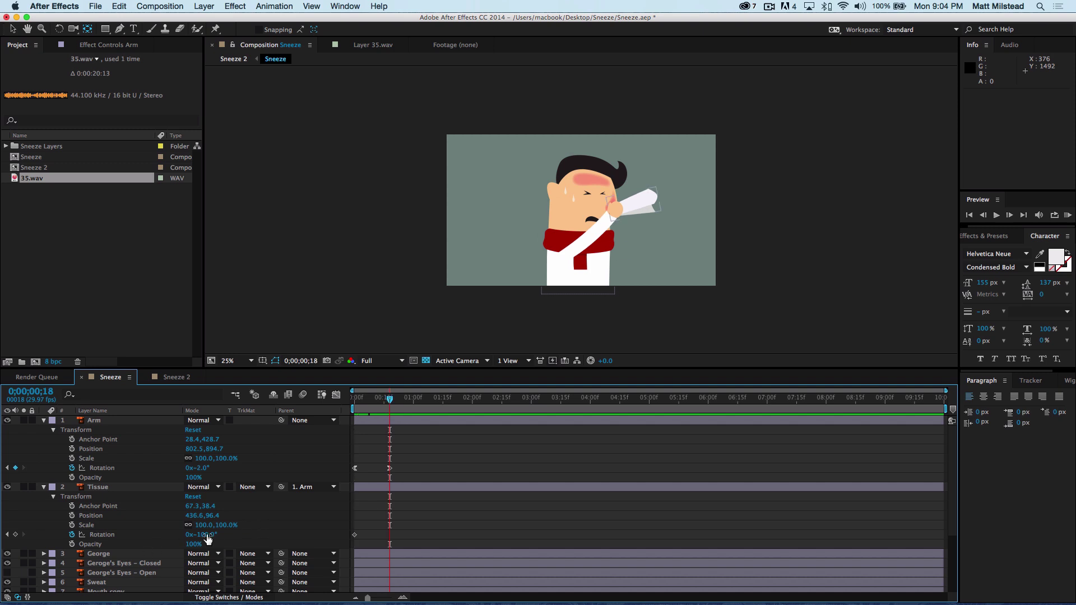
drag(207, 536, 264, 531)
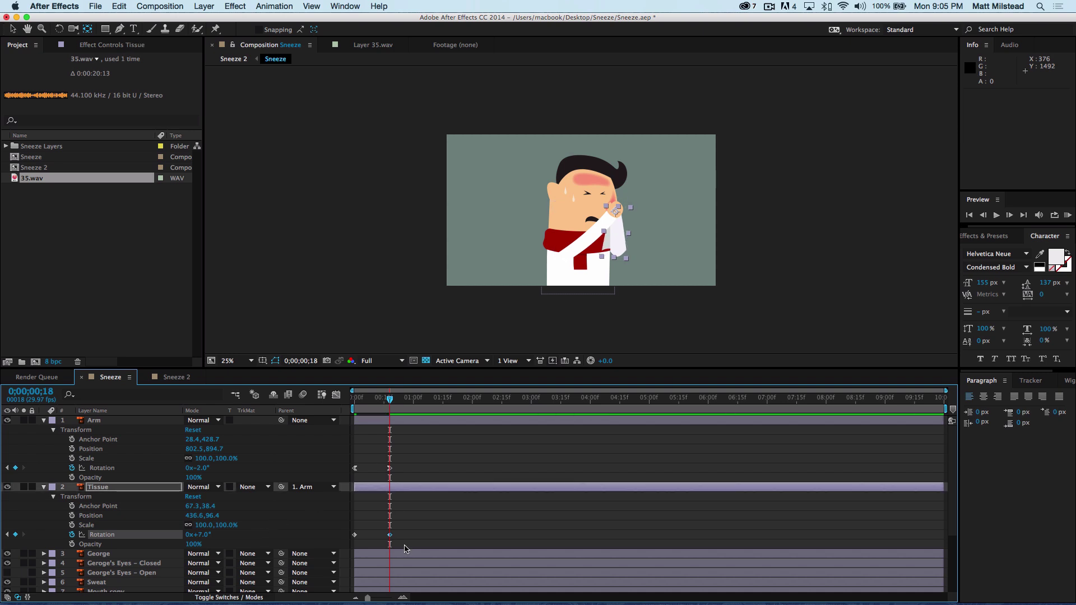
Step: Apply Easy Ease In to the Tissue's rotation keyframe at 0;00;00;18 and Easy Ease Out to its first keyframe
drag(413, 525, 383, 541)
right_click(390, 534)
mouse_move(449, 592)
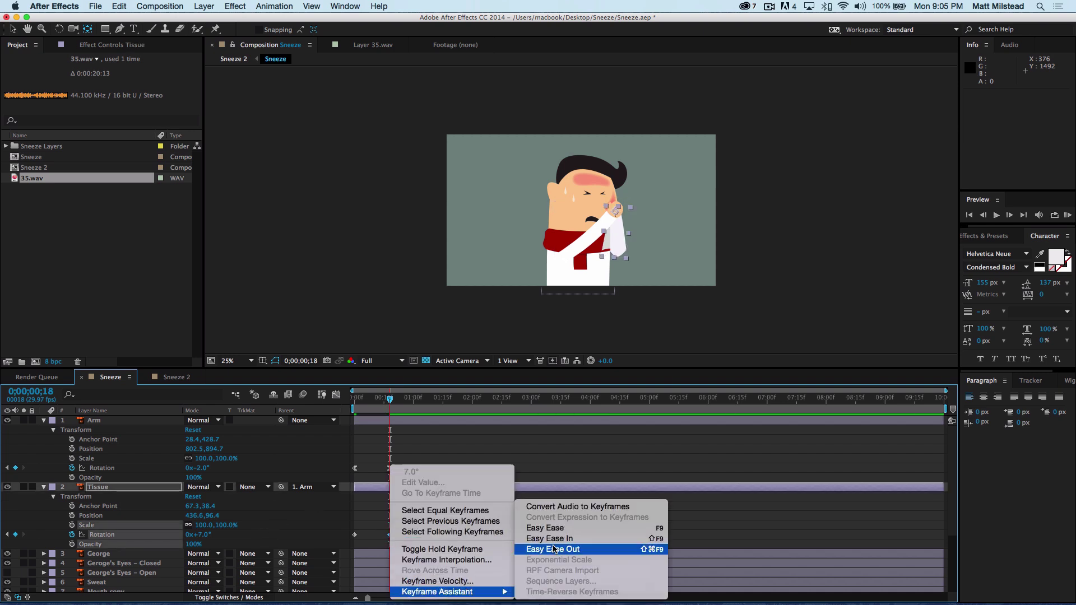
click(554, 539)
right_click(354, 534)
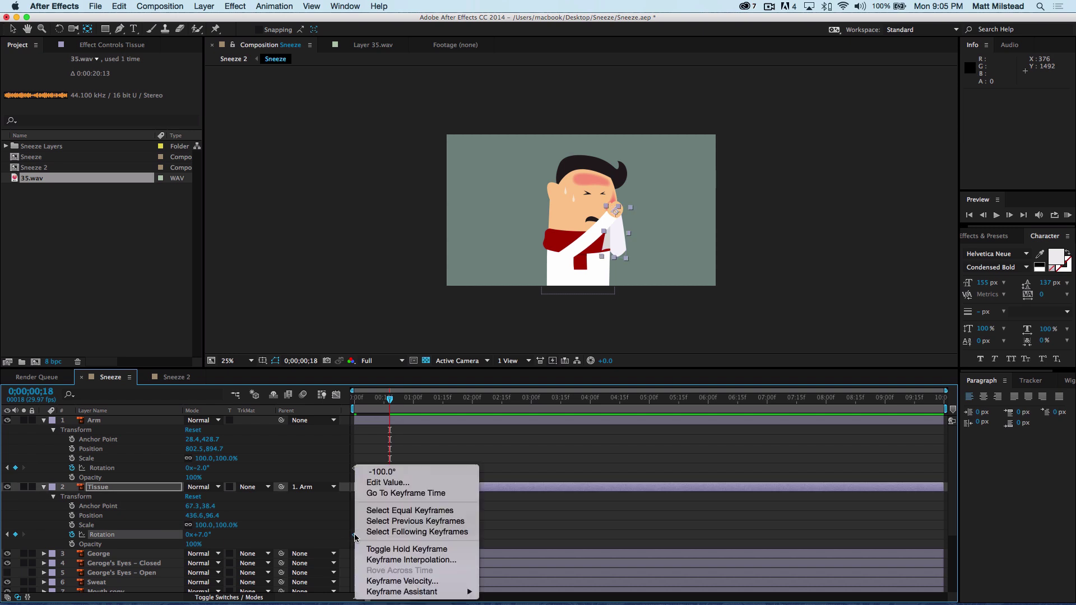
mouse_move(392, 593)
click(521, 549)
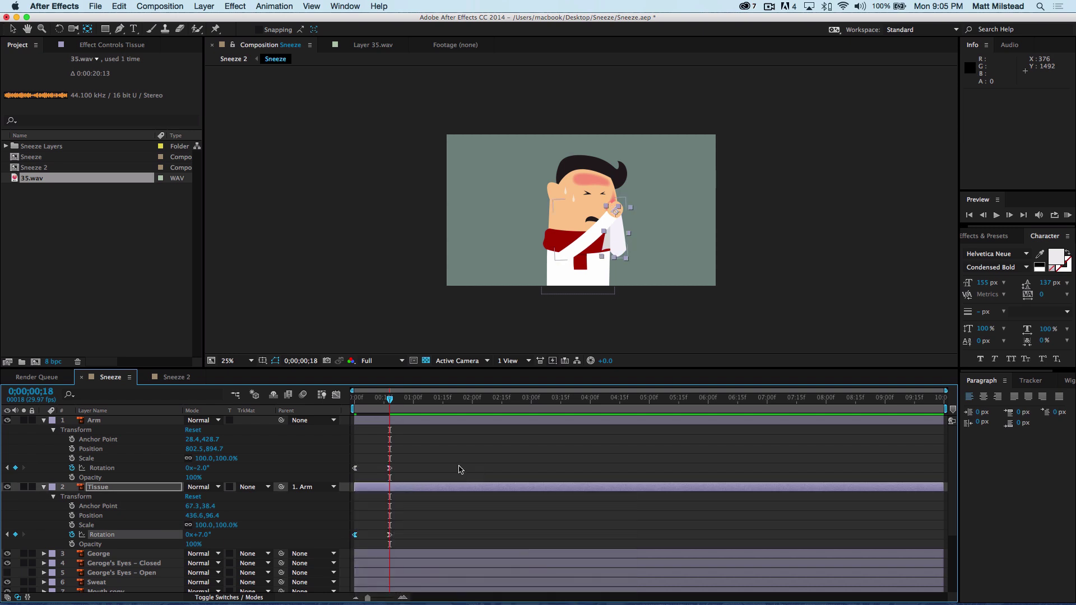
click(456, 469)
Step: Review the arm and tissue motion around 0;00;00;18 against the sneeze waveform and the remaining layers
mouse_move(391, 402)
mouse_down()
mouse_move(362, 403)
mouse_move(391, 406)
mouse_up()
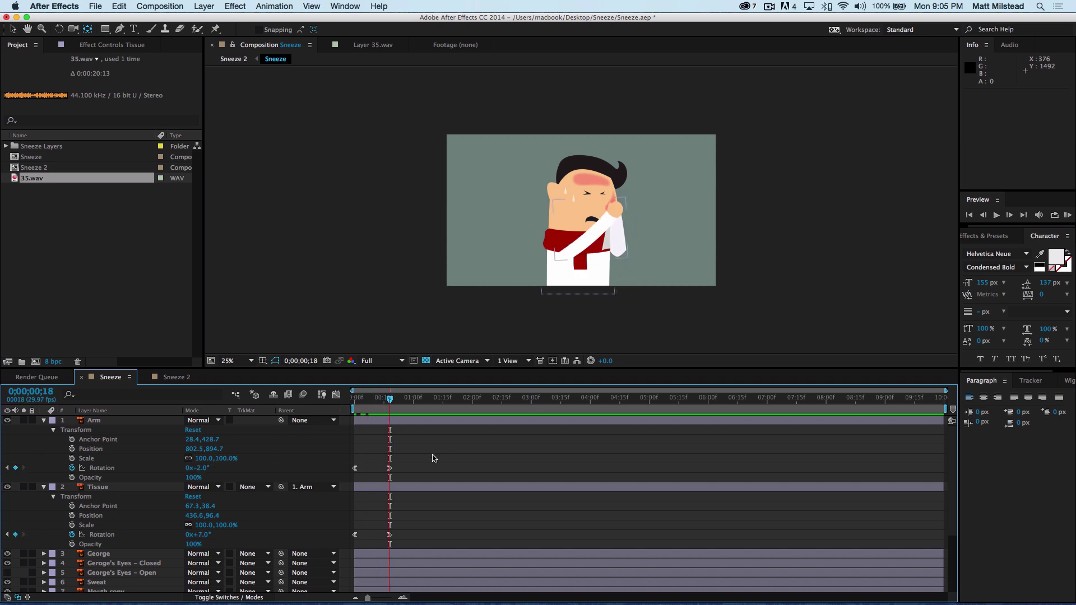
key(l)
key(l)
key(v)
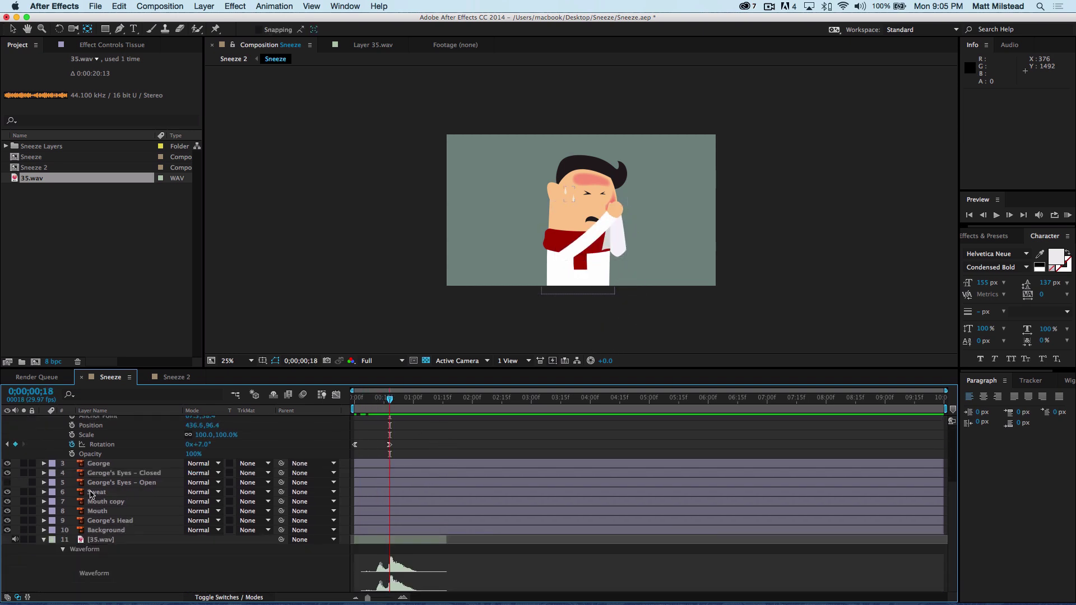
scroll(432, 468, up, 4)
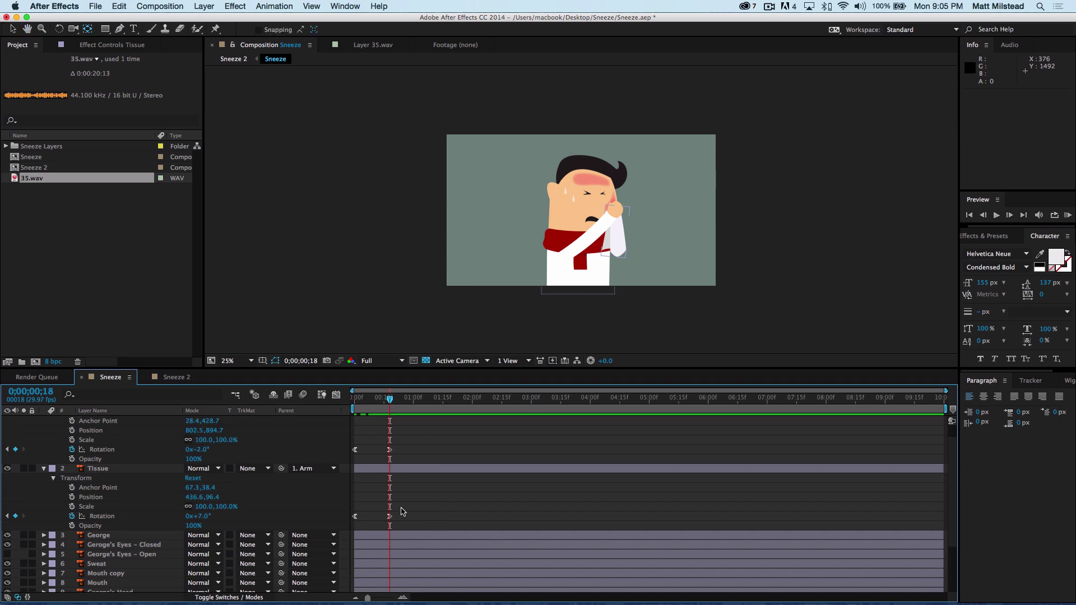
Step: Add a Tissue rotation keyframe of -72.8° at 0;00;00;22, just after the sneeze peak in the waveform
click(390, 516)
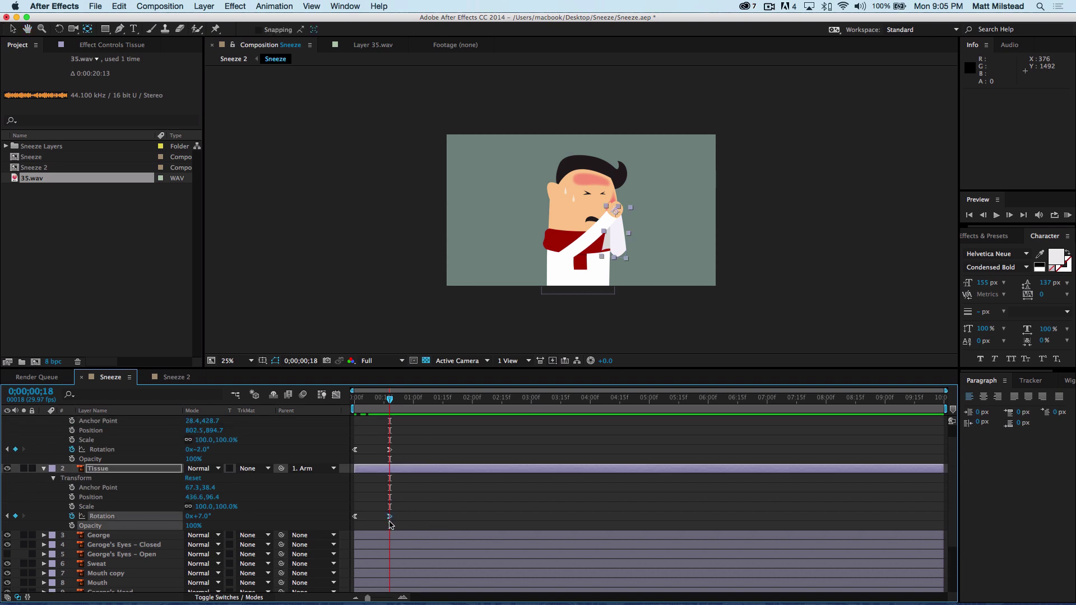
click(412, 504)
scroll(431, 465, down, 4)
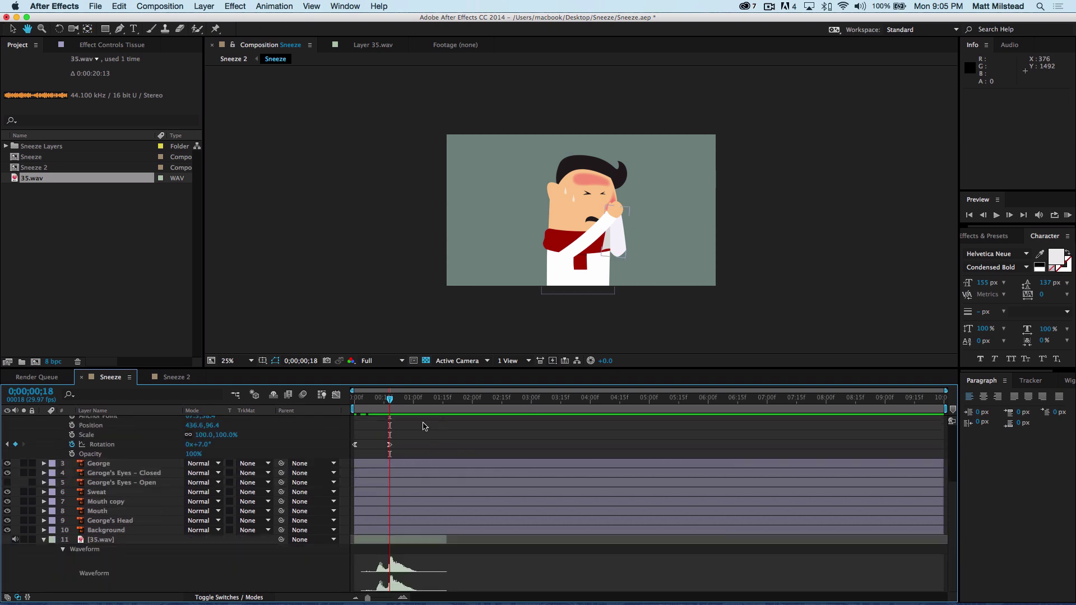
drag(390, 399, 399, 400)
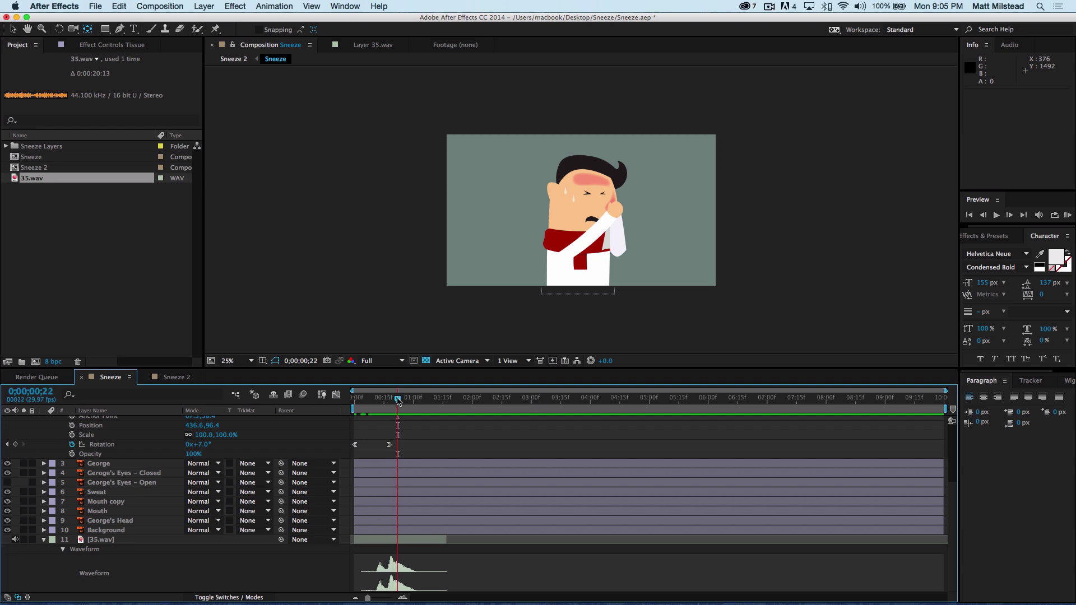
scroll(418, 463, up, 5)
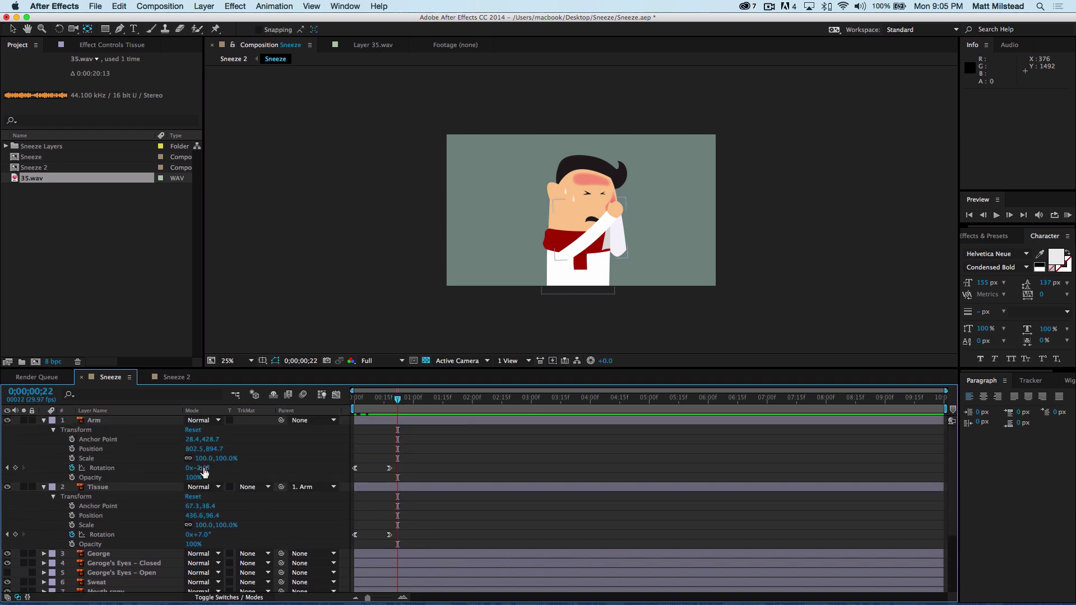
drag(201, 468, 198, 468)
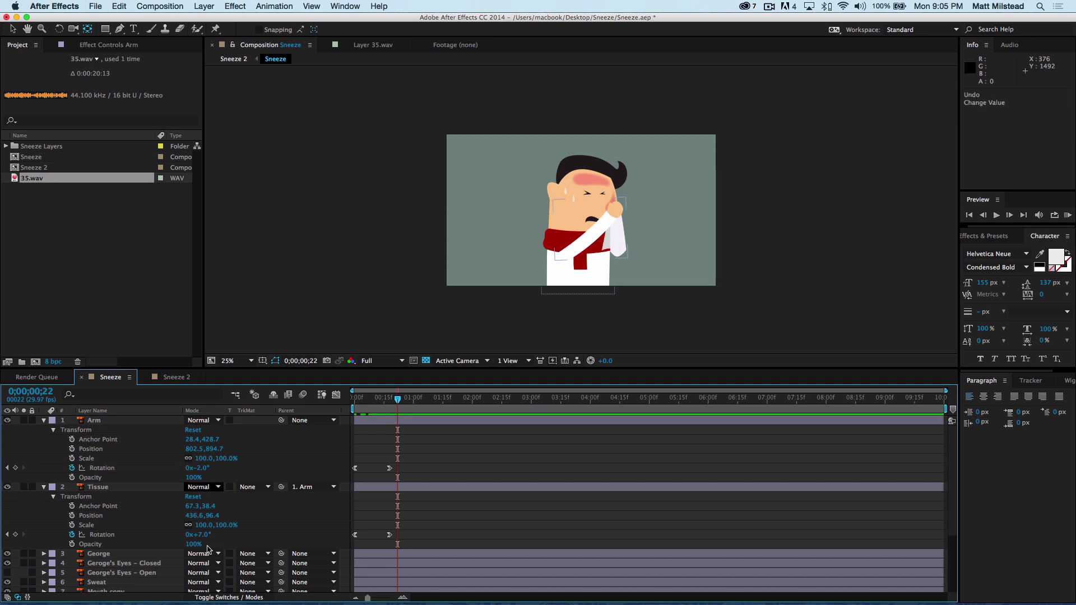
drag(206, 539, 3, 547)
click(104, 537)
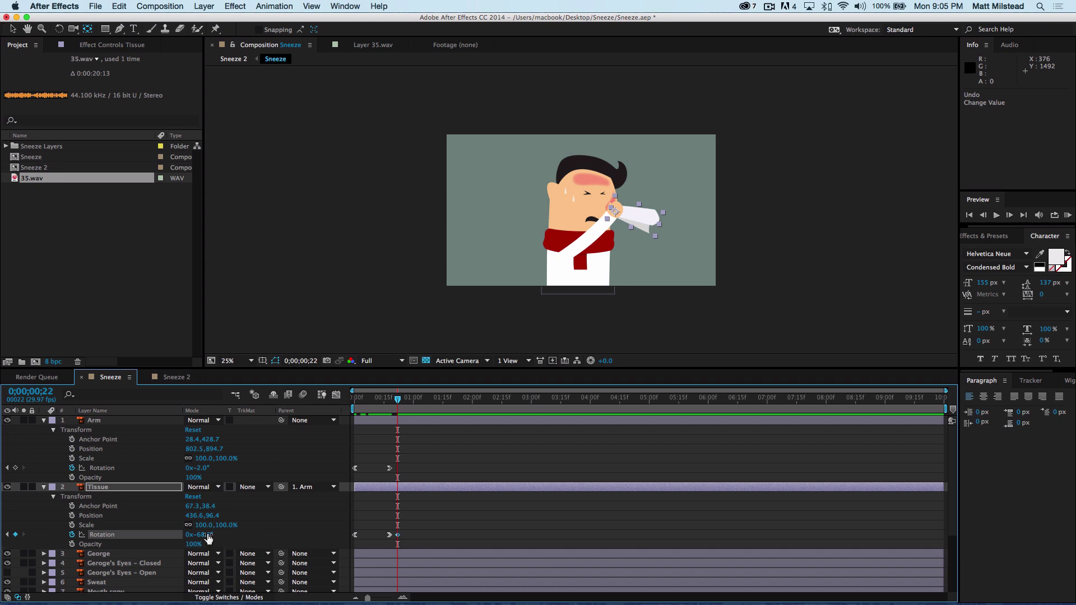
drag(209, 538, 188, 535)
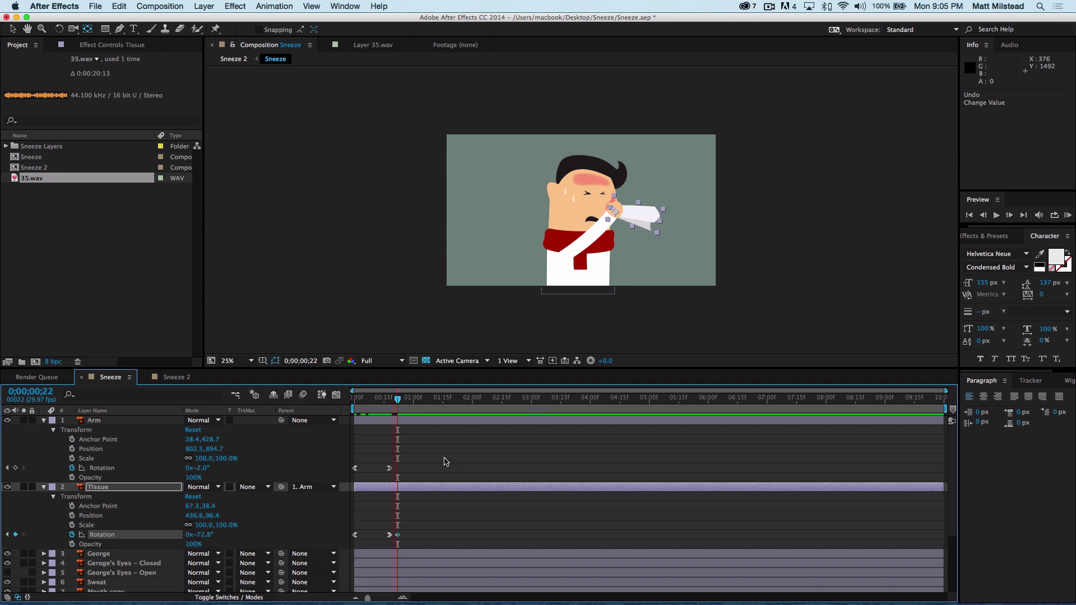
Step: Apply Easy Ease to the Tissue's rotation keyframes at 0;00;00;22 and 0;00;00;18
click(361, 469)
scroll(420, 528, down, 3)
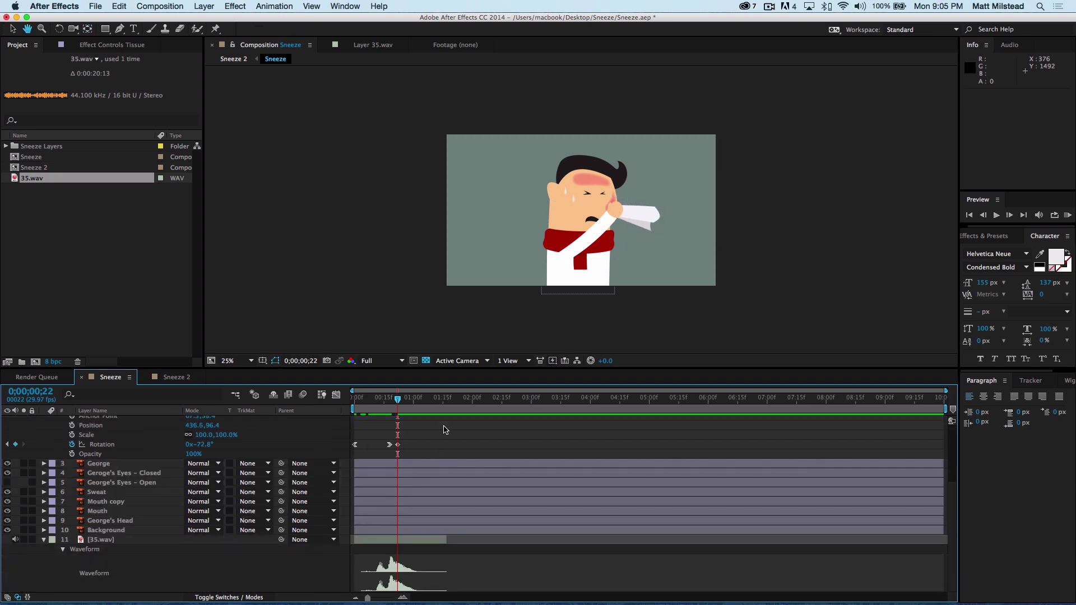
click(398, 445)
click(388, 445)
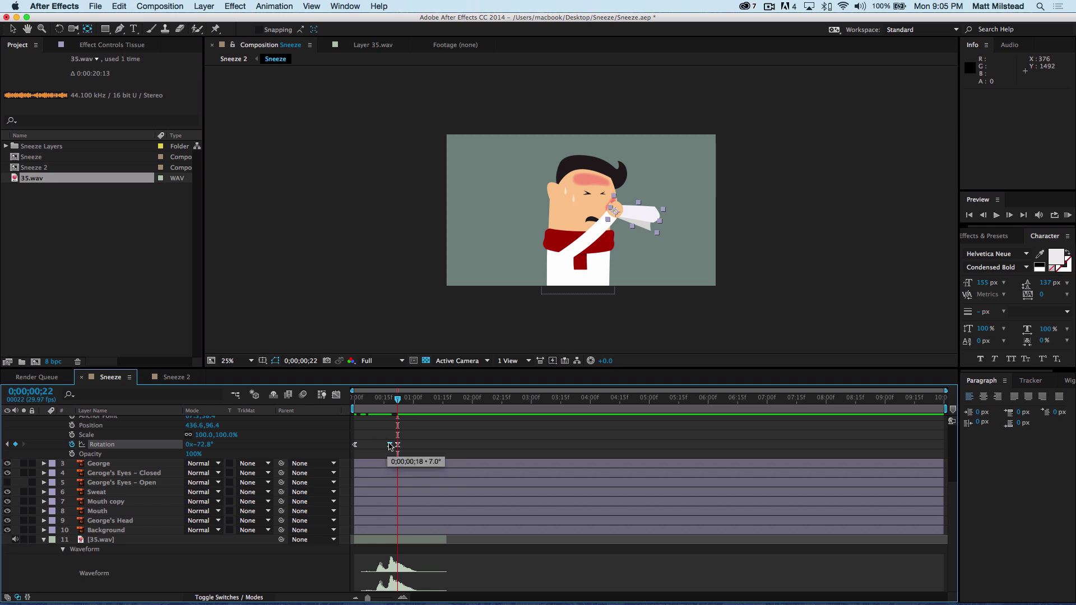
Step: Add Tissue rotation keyframes of 21° at 0;00;01;08 and 10° at 0;00;01;23
drag(397, 399, 430, 404)
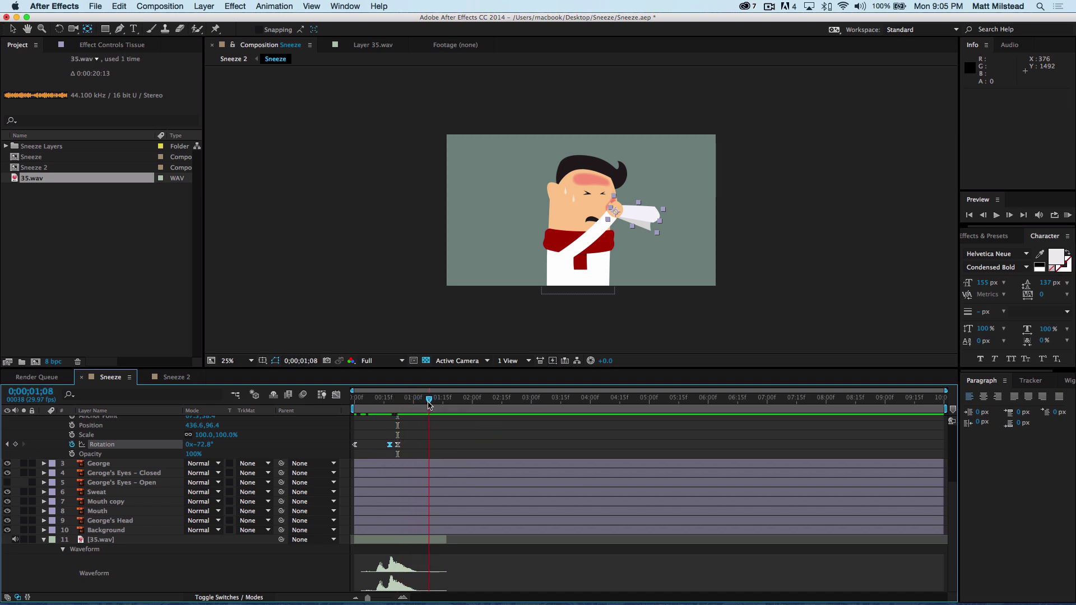
click(204, 445)
text(0)
key(Return)
drag(203, 444, 525, 427)
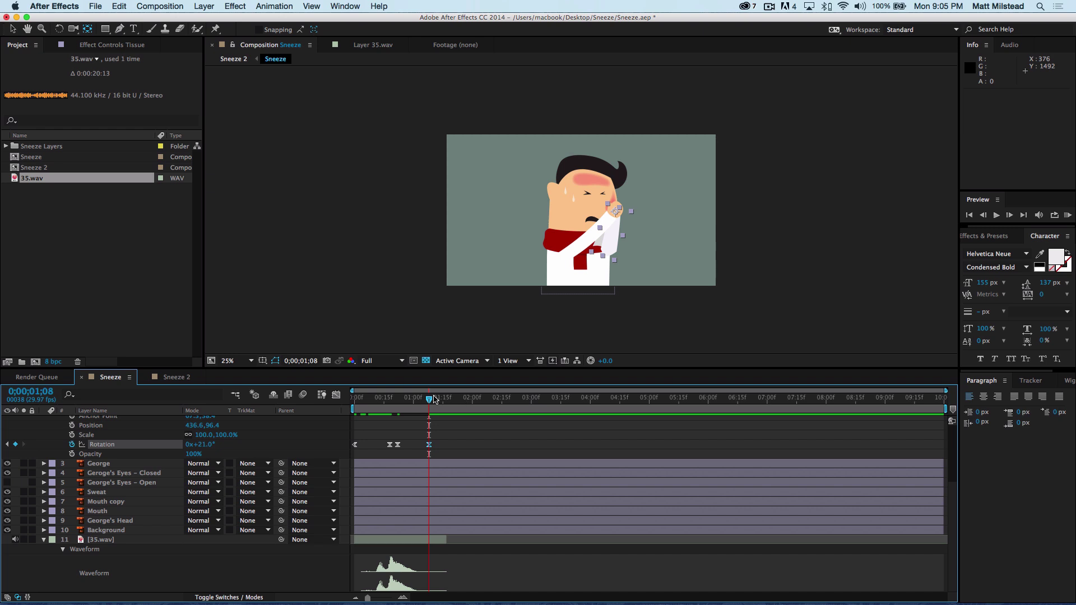
drag(435, 399, 463, 399)
drag(203, 445, 198, 444)
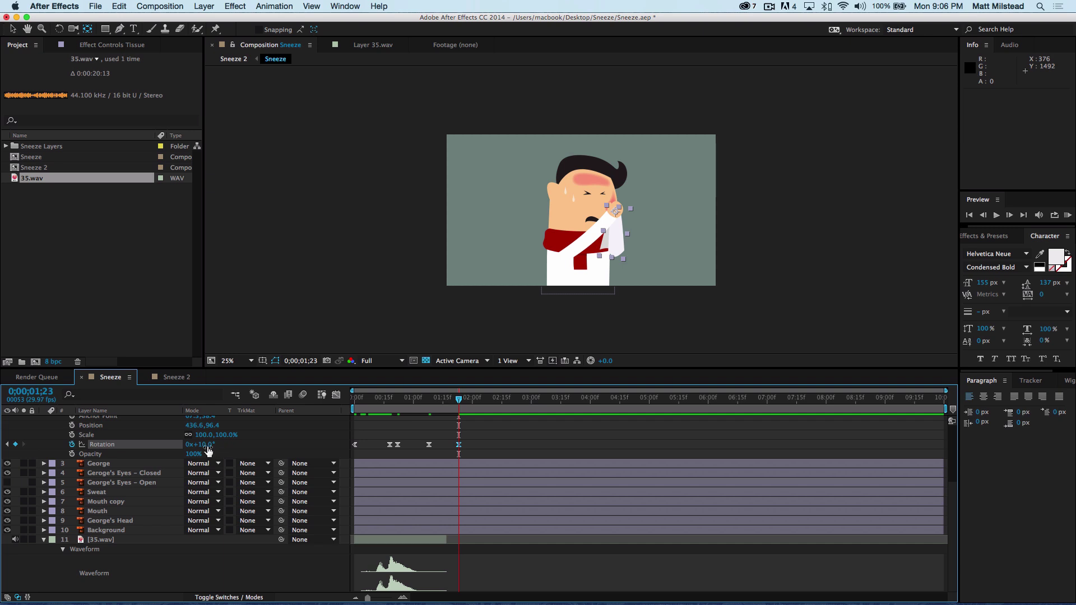
Step: Add an Arm rotation keyframe holding -2° at 0;00;01;08
drag(458, 399, 429, 400)
scroll(408, 468, up, 5)
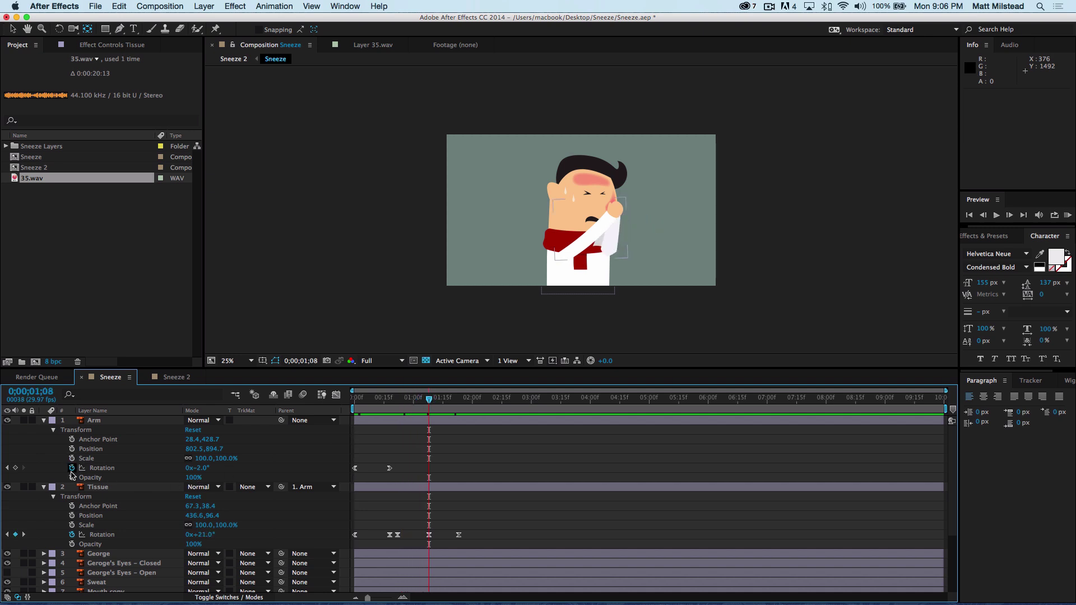
click(15, 467)
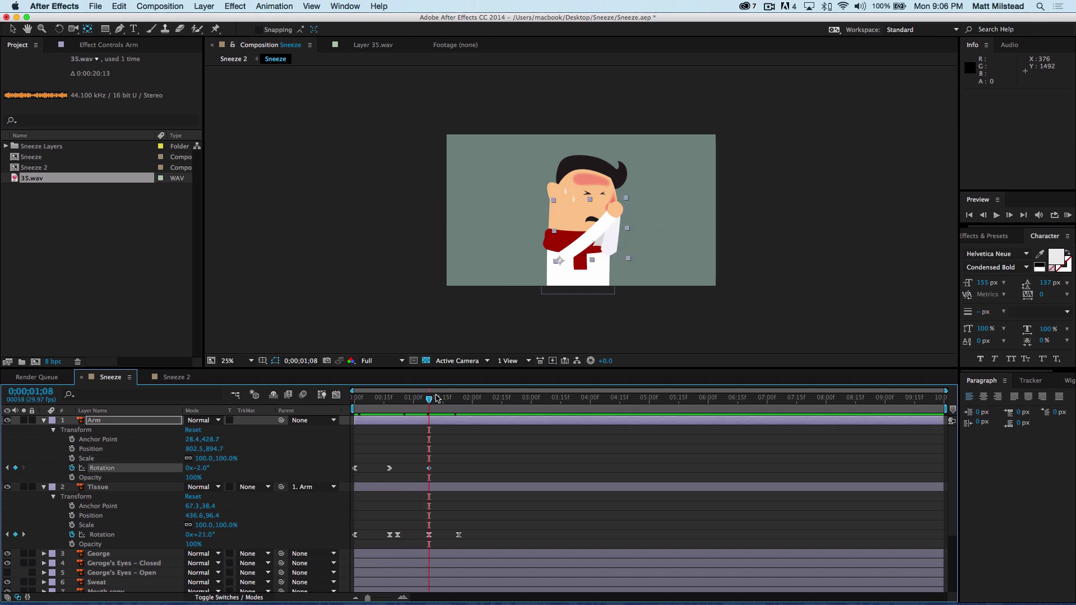
Step: At 0;00;01;23, set the Arm's rotation to 98° and the Tissue's rotation to -97° so both drop out of frame
drag(437, 399, 459, 400)
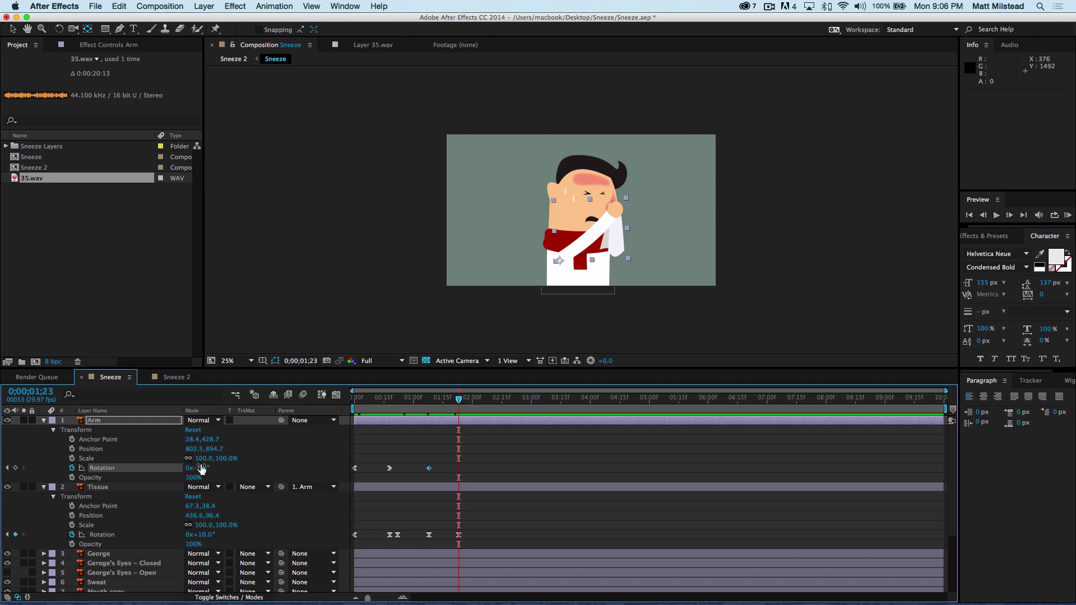
drag(201, 468, 258, 468)
drag(206, 534, 146, 535)
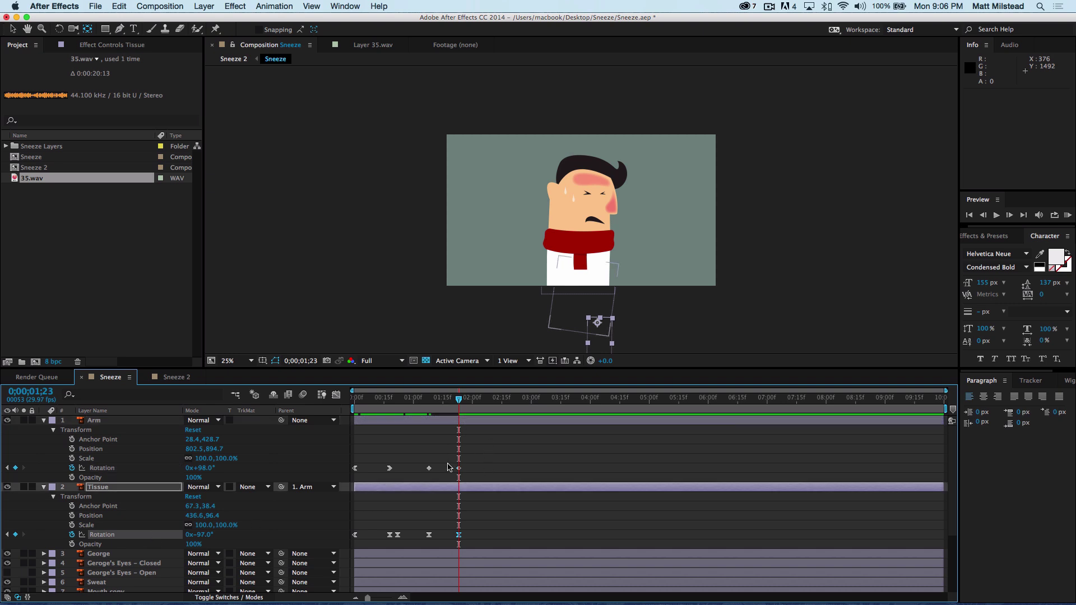
Step: Apply Easy Ease to the Arm's rotation keyframes at 0;00;01;08 and 0;00;01;23
click(429, 468)
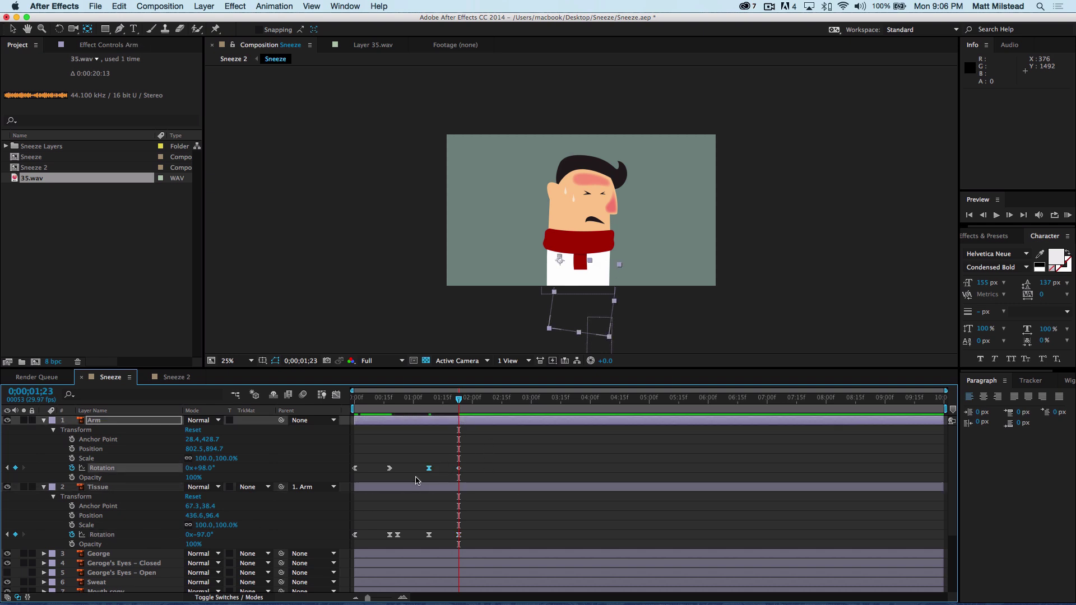
drag(469, 460, 439, 483)
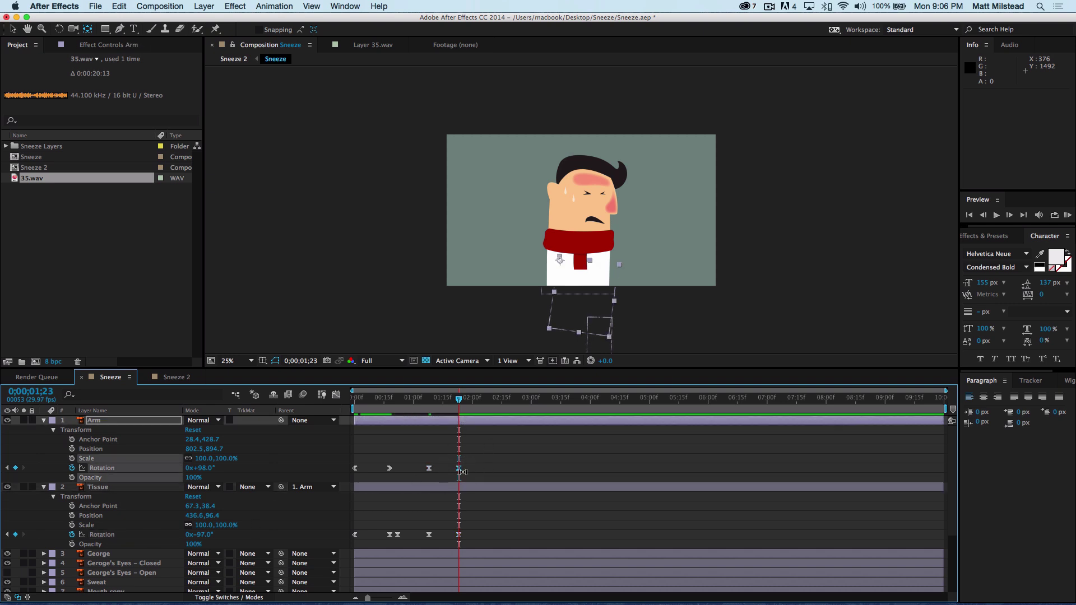
click(487, 464)
Step: Return to the start of the composition, collapse the properties of all layers and deselect them
drag(459, 399, 354, 404)
key(ctrl+a)
key(s)
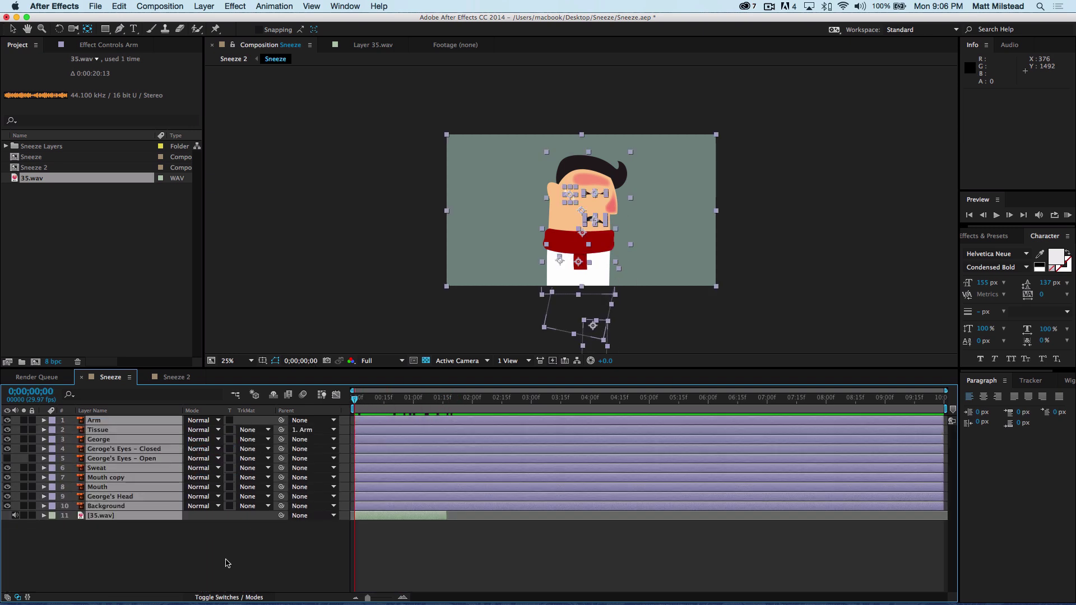
key(s)
key(ctrl+shift+a)
Step: Show the layer switches and enable motion blur on the Arm and Tissue layers
click(217, 597)
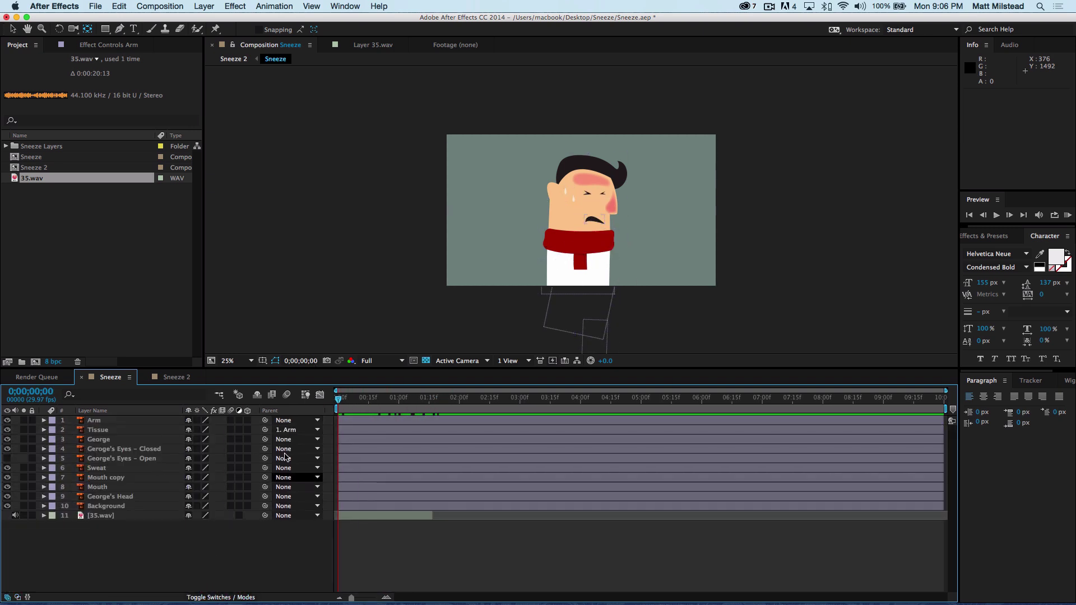
click(100, 421)
shift+click(105, 431)
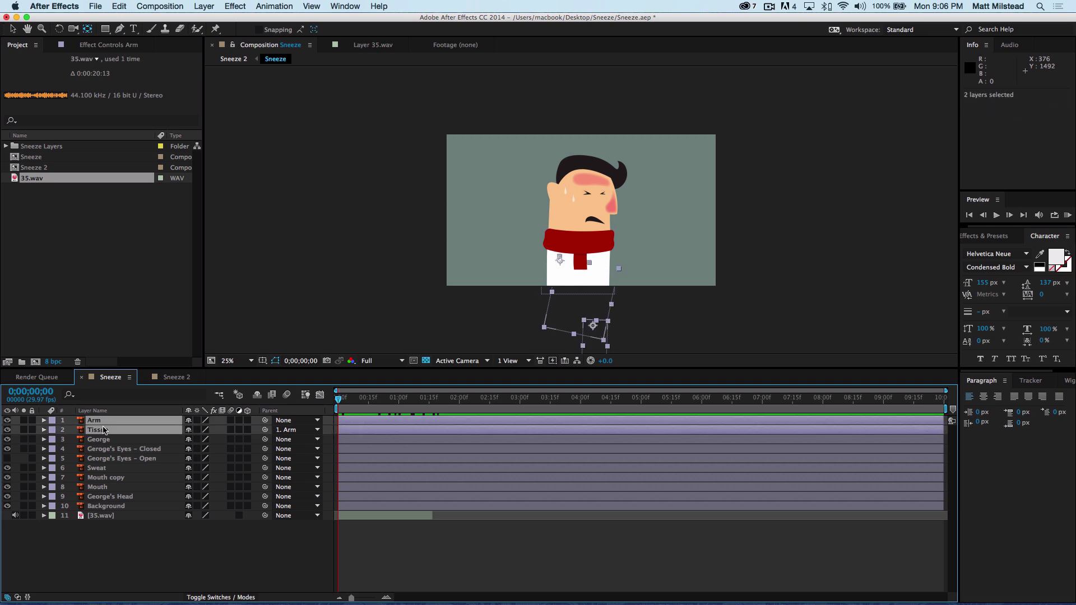
click(234, 427)
click(212, 582)
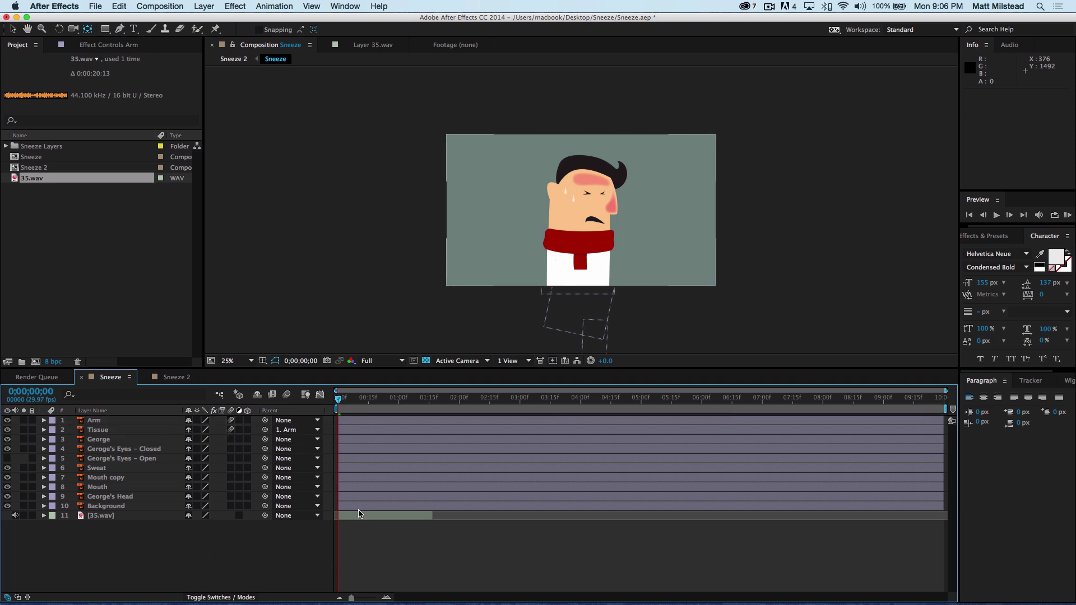
Step: Reveal the audio waveform of the 35.wav layer
click(359, 514)
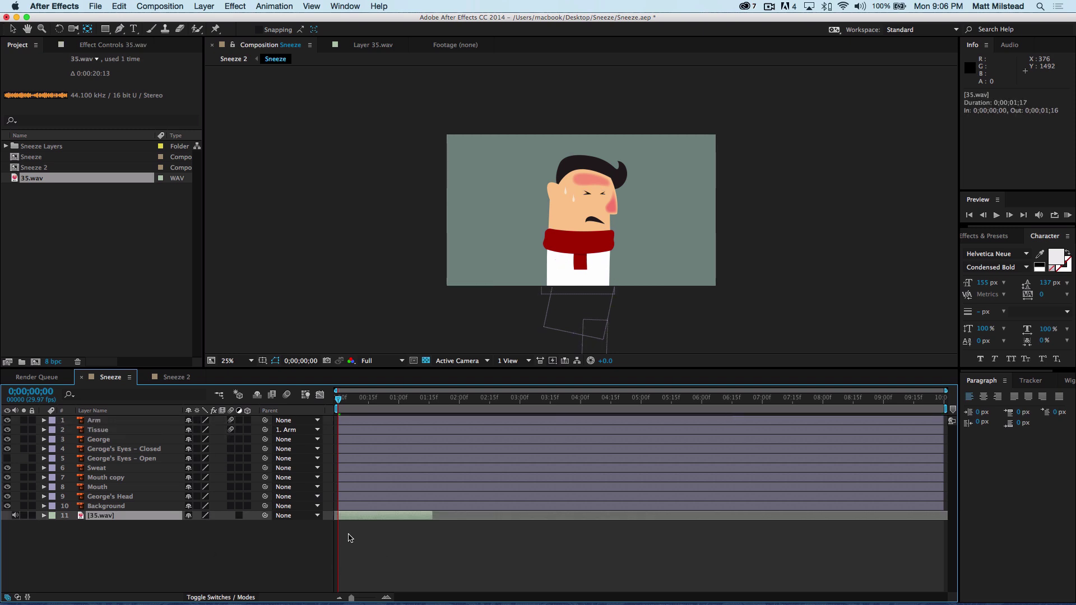
click(237, 571)
click(361, 516)
key(l)
key(l)
click(299, 537)
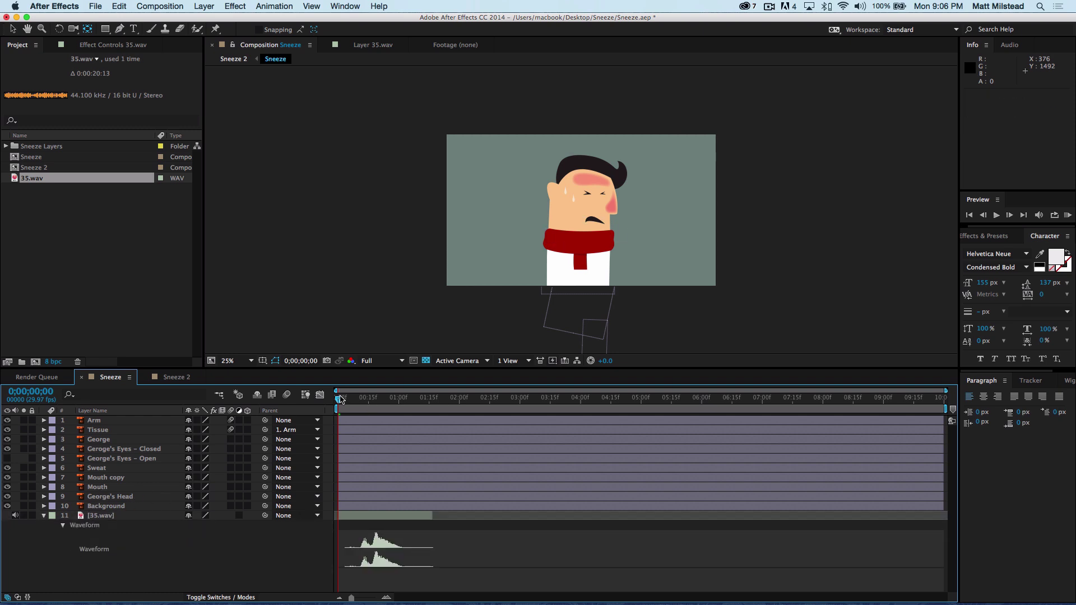
Step: Trim the start of the closed-eyes layer to the sneeze peak at 0;00;00;18
drag(340, 399, 377, 404)
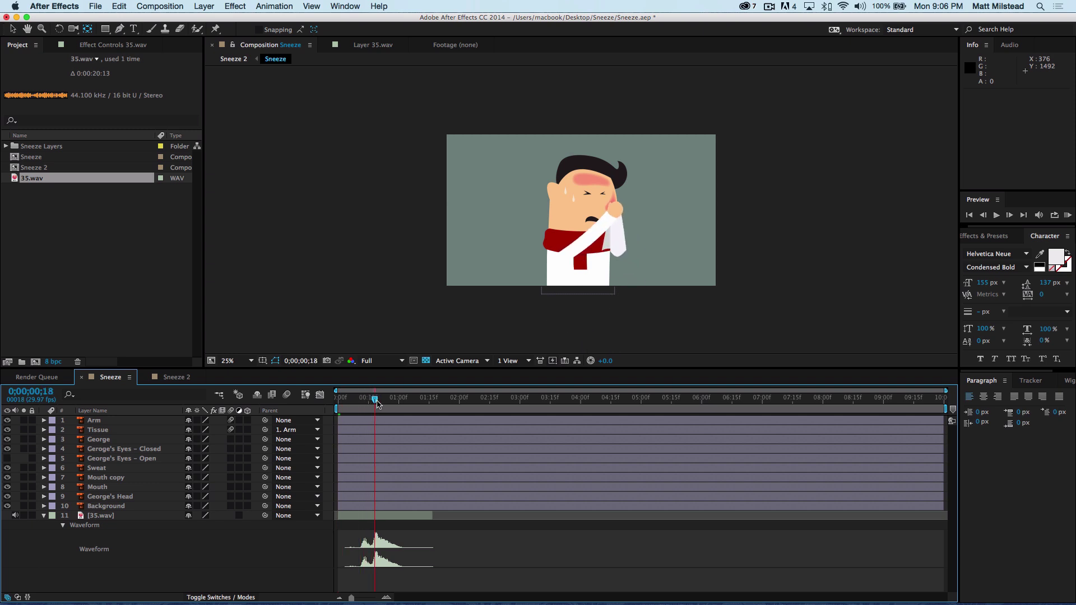
click(104, 459)
click(93, 450)
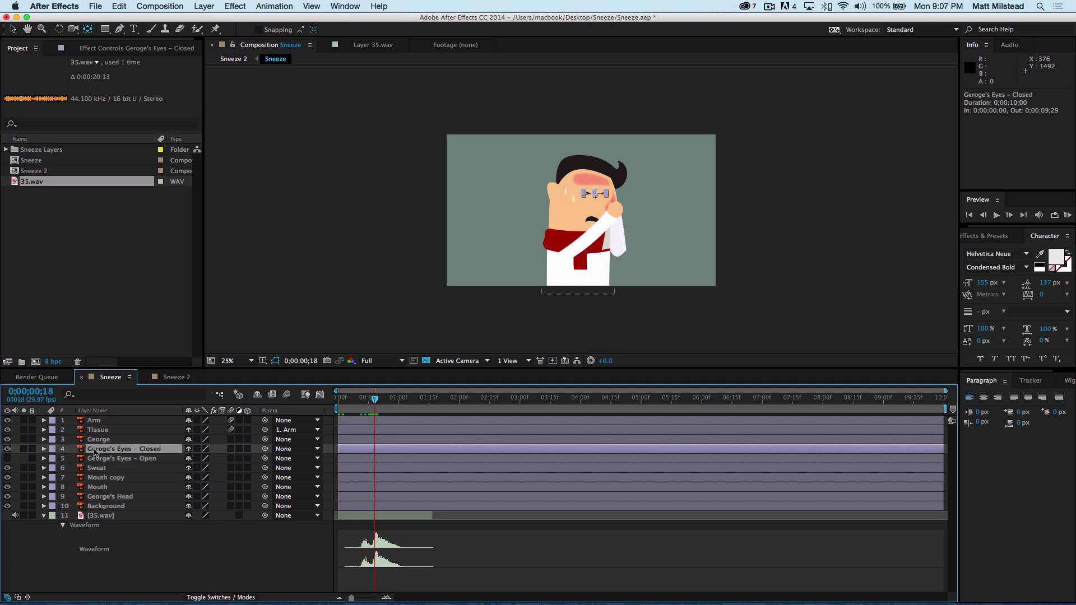
key(v)
key(alt+bracketleft)
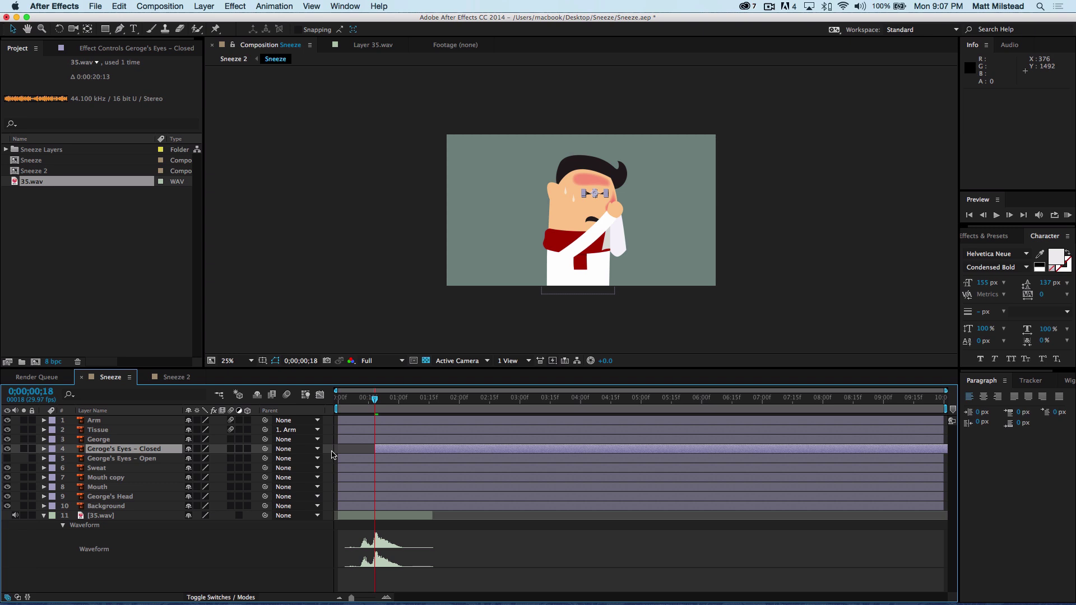
Step: Make the open-eyes layer visible and trim its end to 0;00;00;17
click(376, 459)
click(7, 458)
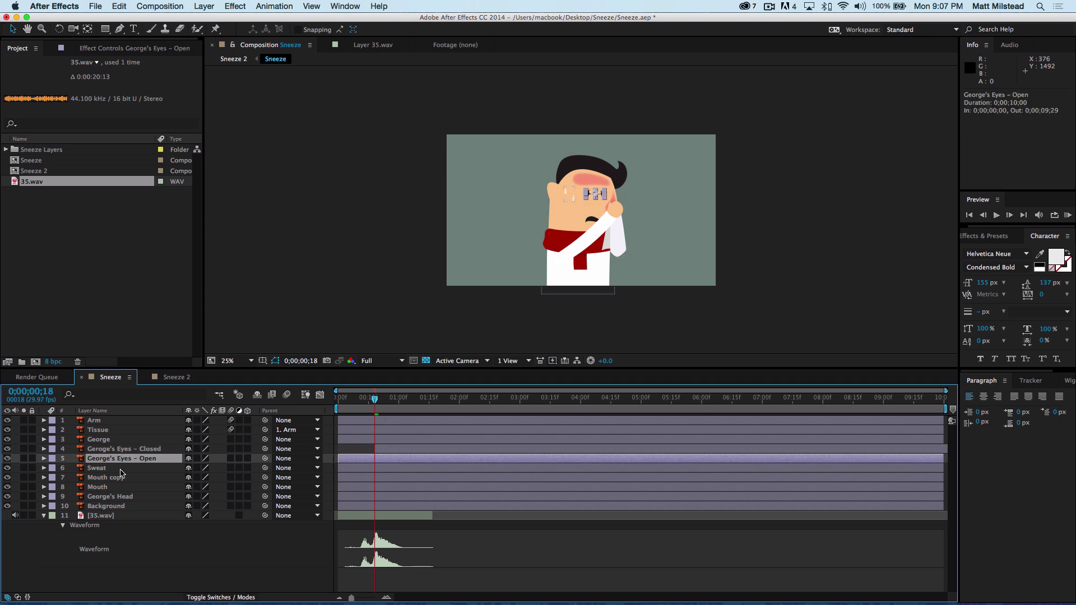
key(Page_Up)
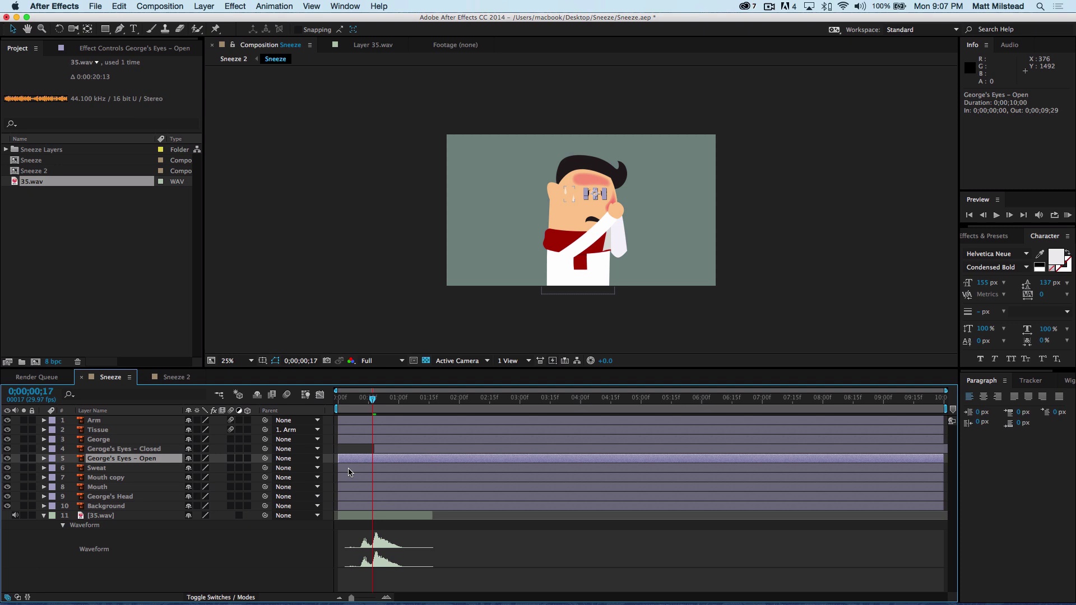
key(alt+bracketright)
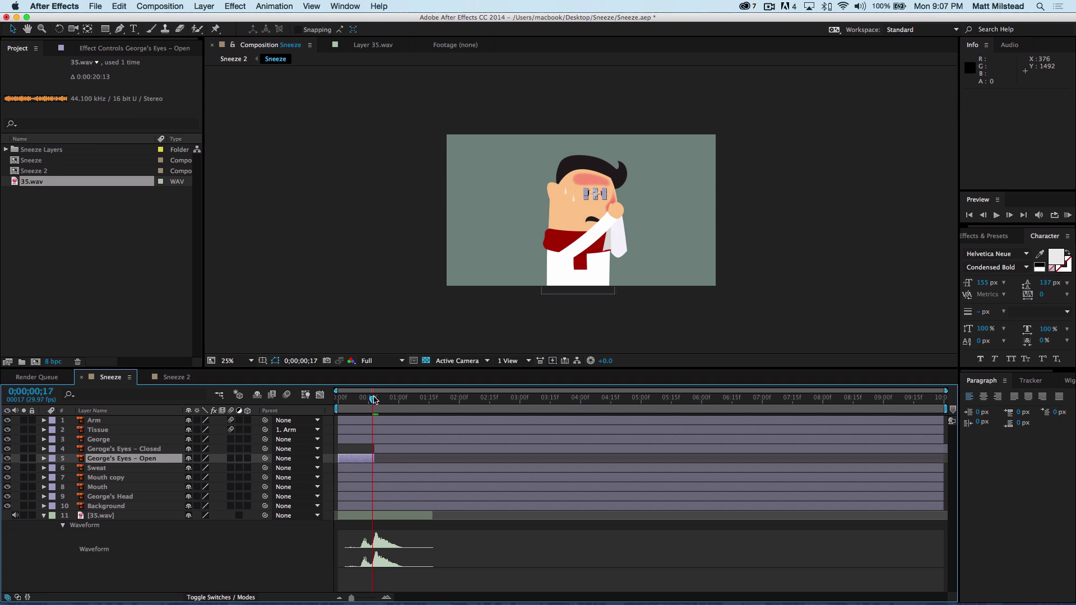
Step: Trim the end of the closed-eyes layer to 0;00;01;00
drag(373, 399, 399, 399)
click(402, 451)
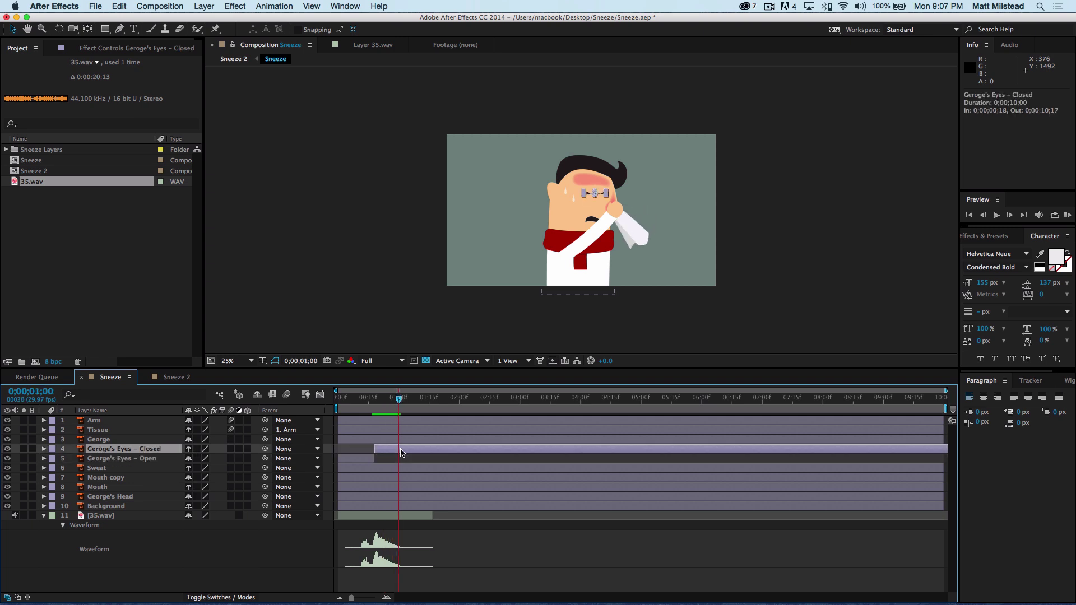
key(alt+bracketright)
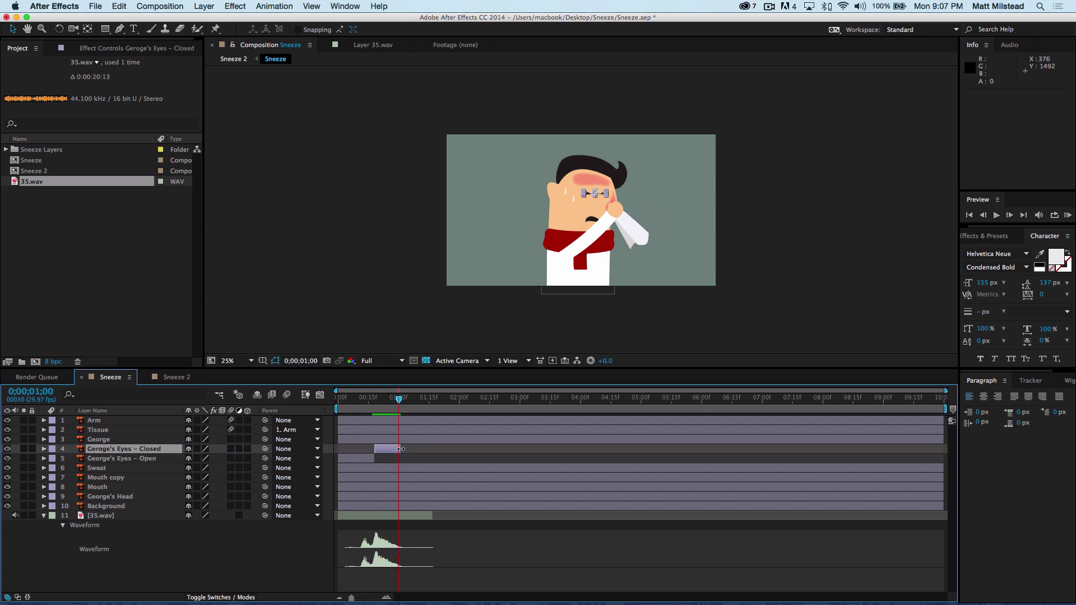
Step: Duplicate the open-eyes layer and make the copy run from the end of the closed-eyes layer to the composition's end
click(351, 460)
key(super+d)
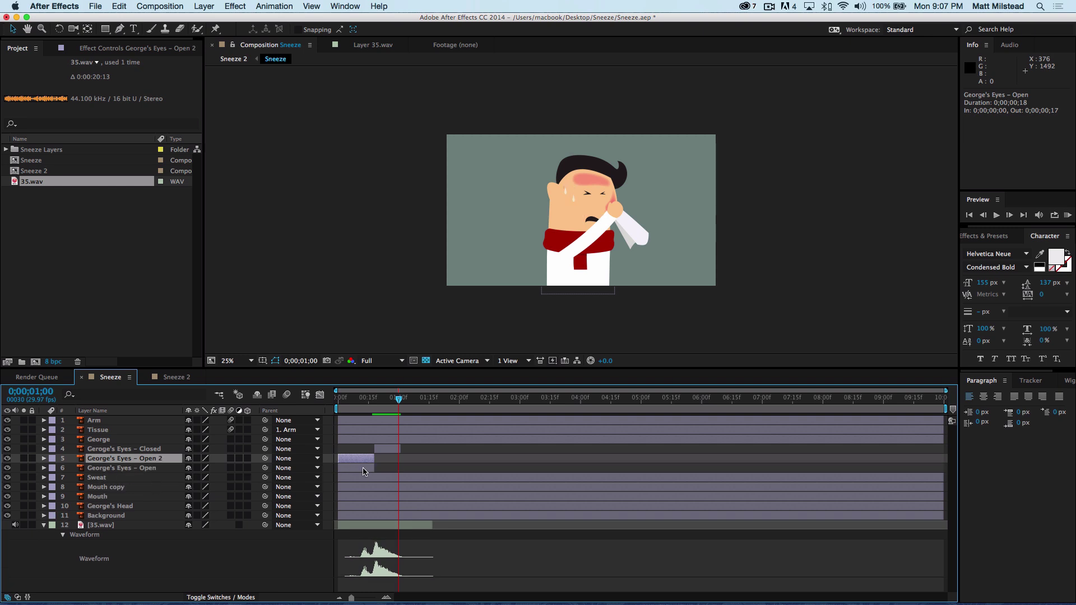
drag(365, 459, 944, 459)
click(470, 588)
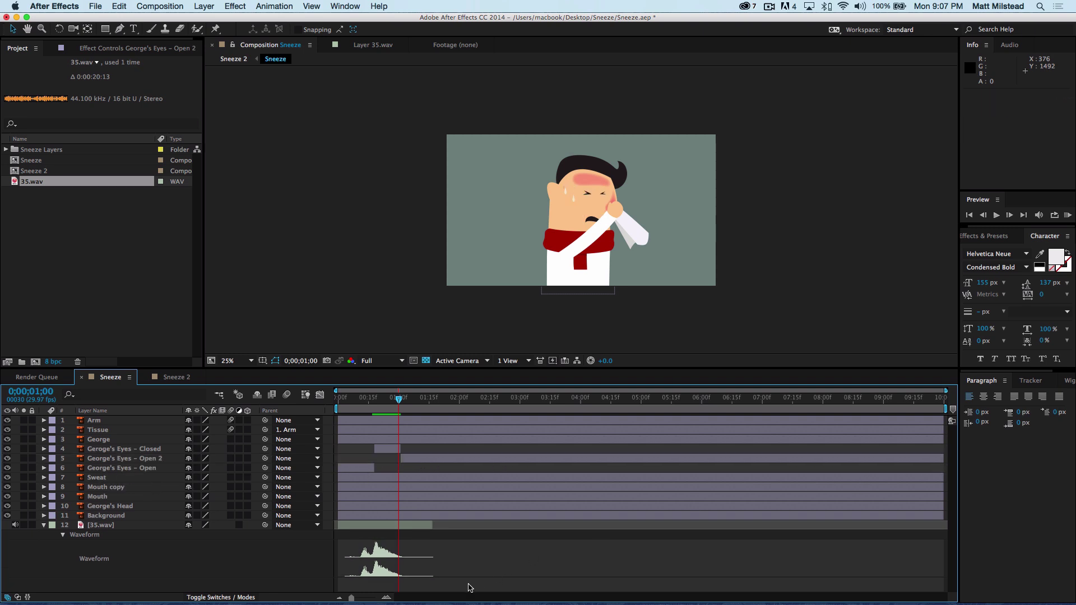
drag(397, 399, 374, 400)
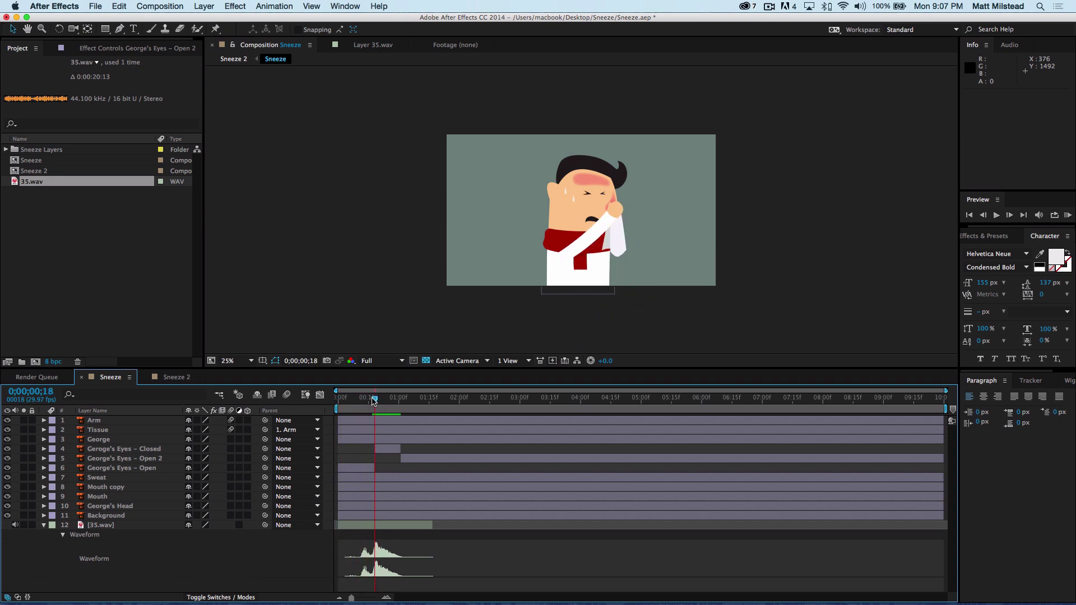
Step: Hide the Mouth copy layer and trim its start to the sneeze peak at 0;00;00;18
click(106, 488)
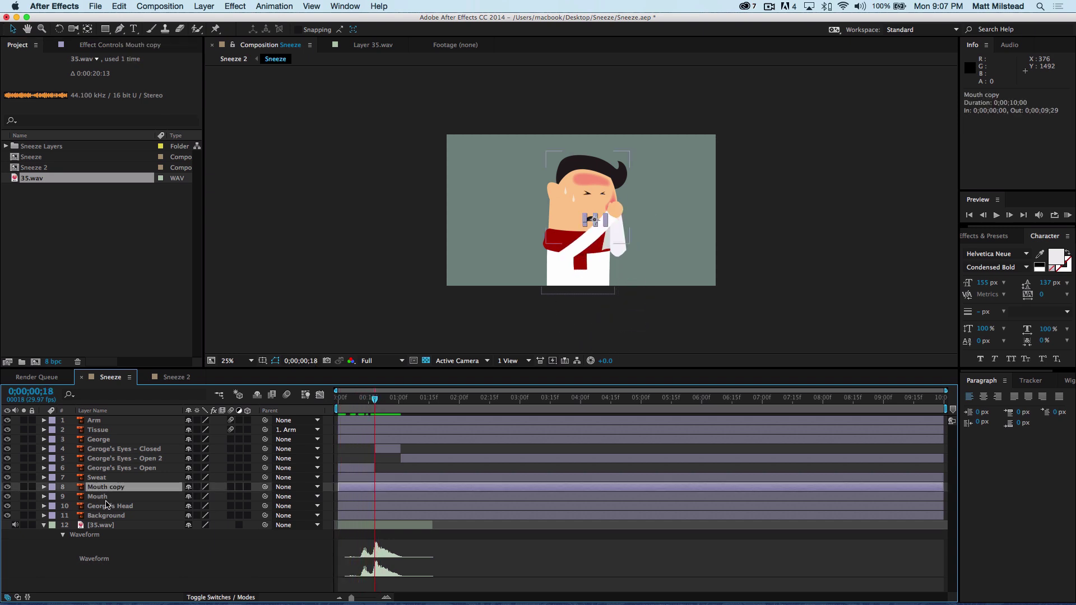
click(104, 497)
click(108, 488)
click(7, 488)
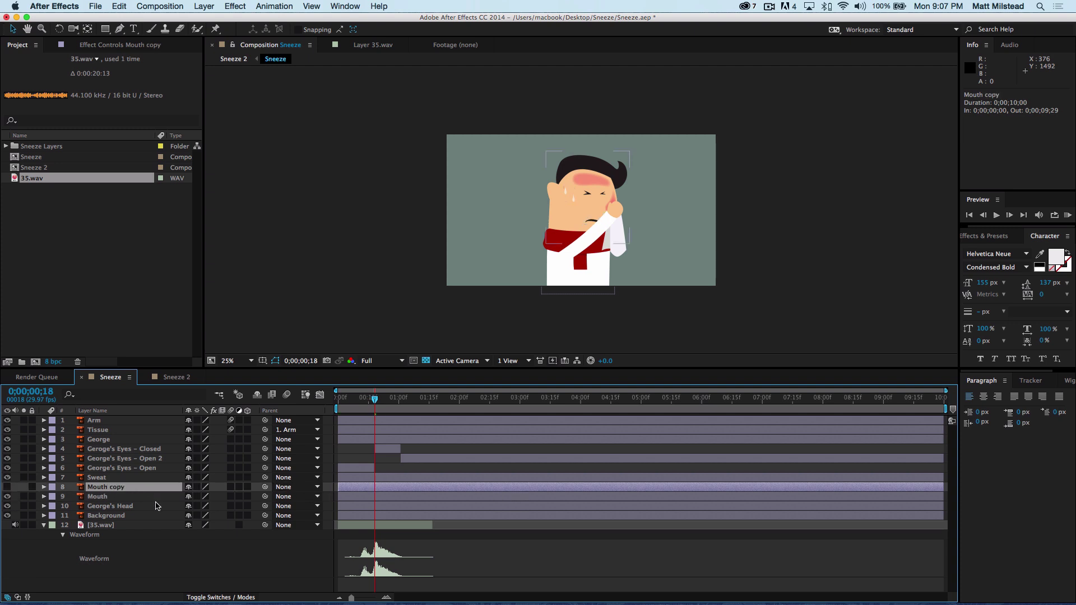
drag(337, 489, 367, 488)
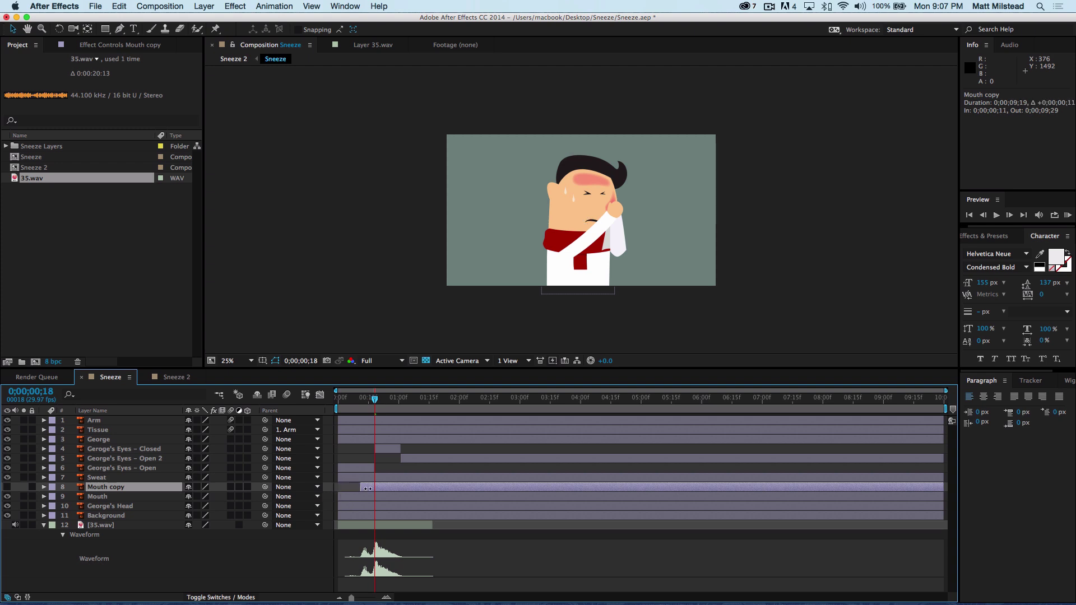
Step: Trim the end of the Mouth layer to 0;00;00;17, and place a duplicate of it starting at 0;00;01;01
click(363, 498)
key(alt+bracketright)
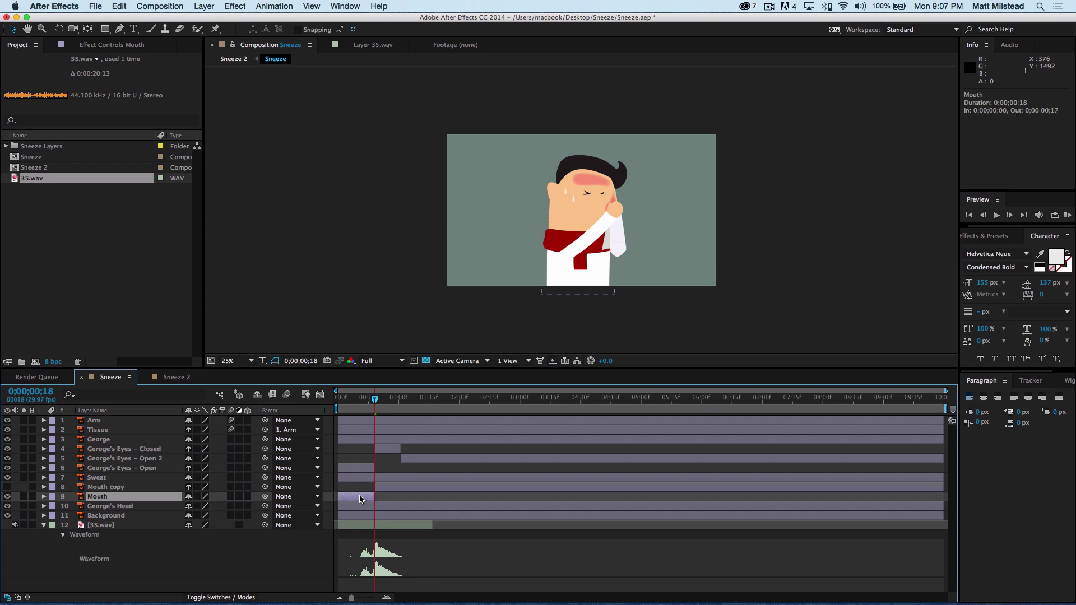
key(super+d)
drag(363, 496, 418, 499)
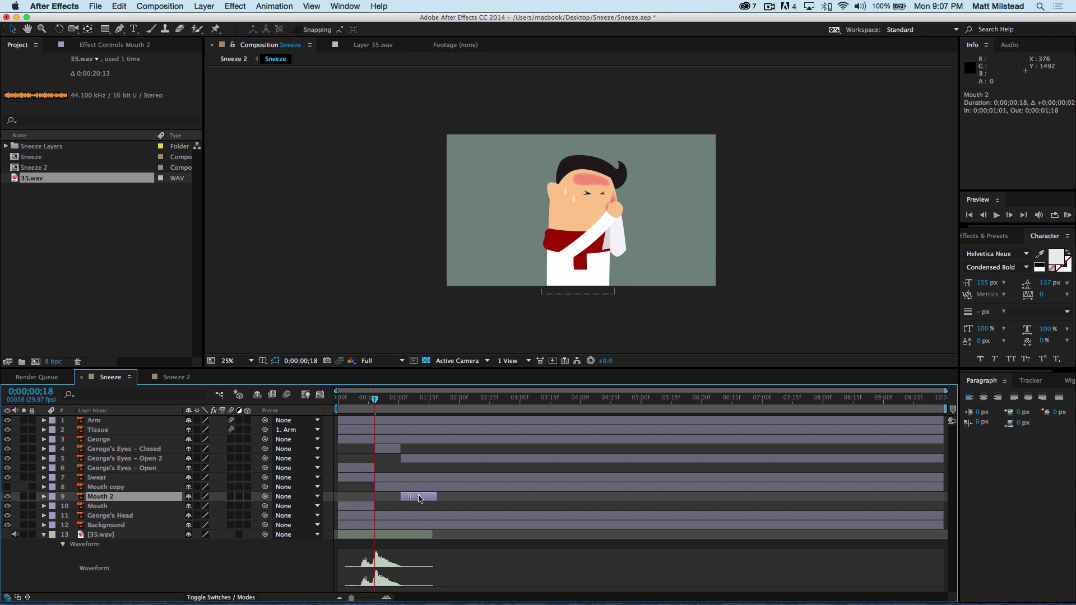
Step: Trim the end of the Mouth copy layer to 0;00;01;00 and make the layer visible again
click(409, 487)
key(Page_Down)
key(Page_Down)
key(Page_Down)
key(Page_Down)
key(Page_Down)
key(Page_Down)
key(Page_Down)
key(Page_Down)
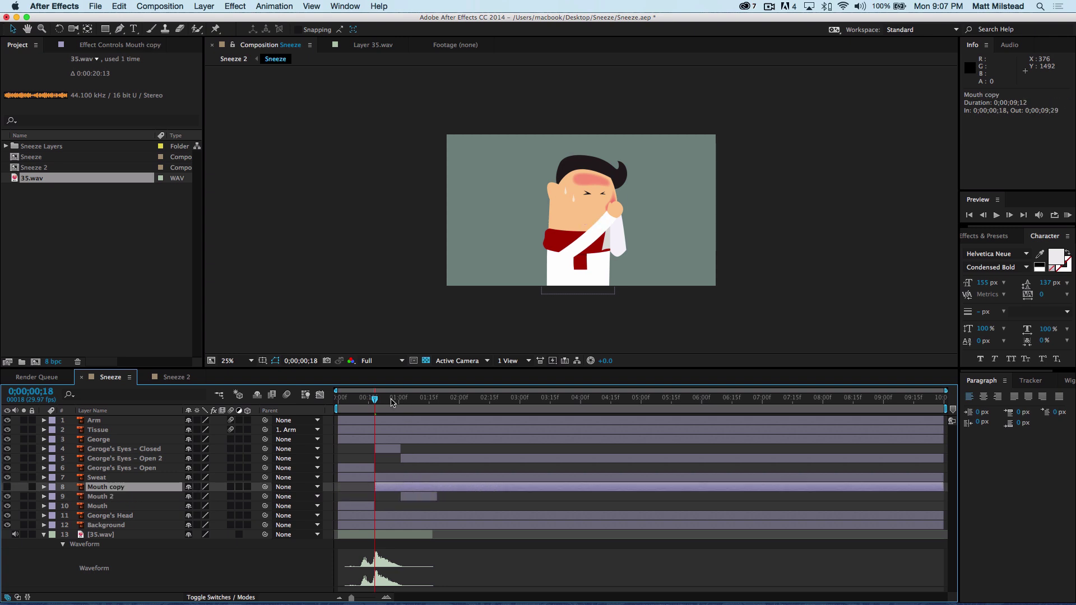
key(alt+])
drag(391, 487, 400, 487)
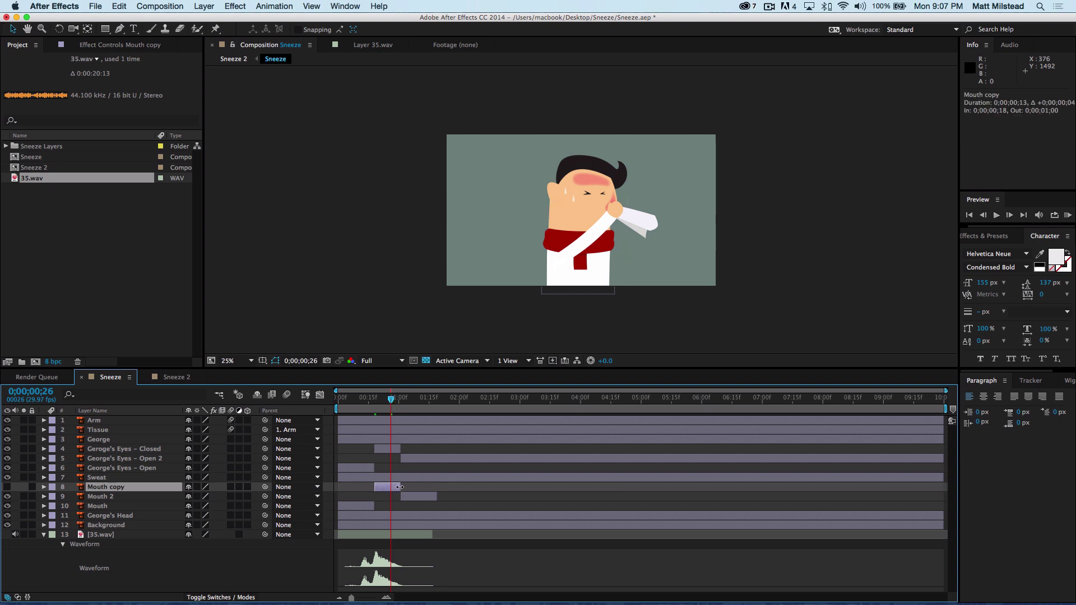
drag(390, 402, 391, 403)
click(6, 487)
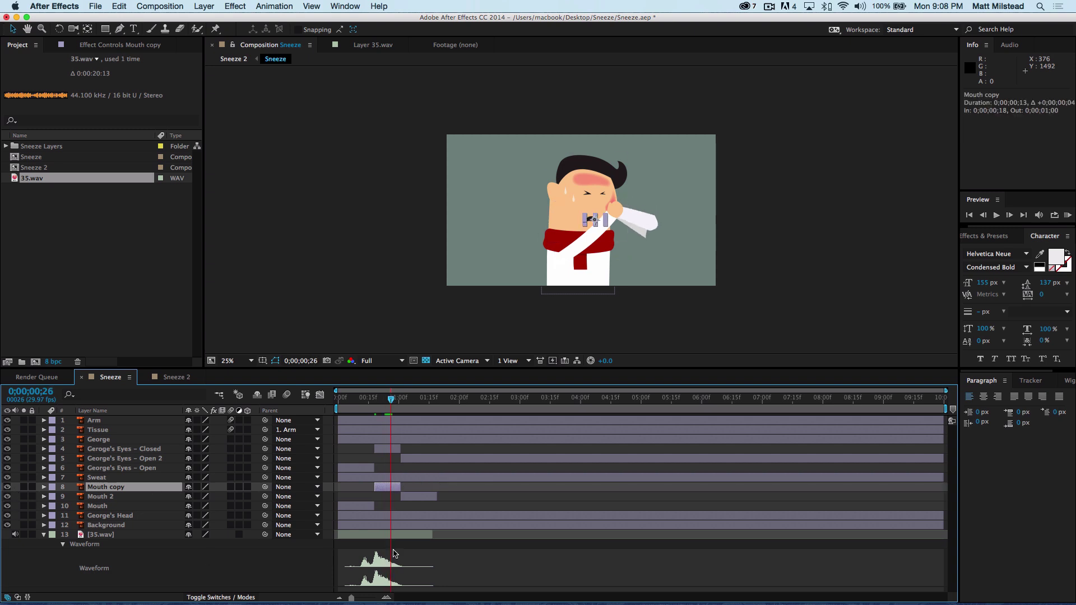
Step: Swap the mouth timings so Mouth copy runs from 0;00;00;00 to 0;00;00;17 and Mouth 2 from 0;00;00;18 to 0;00;01;00
click(498, 579)
mouse_move(391, 399)
mouse_down()
mouse_move(338, 402)
mouse_move(394, 402)
mouse_move(383, 404)
mouse_up()
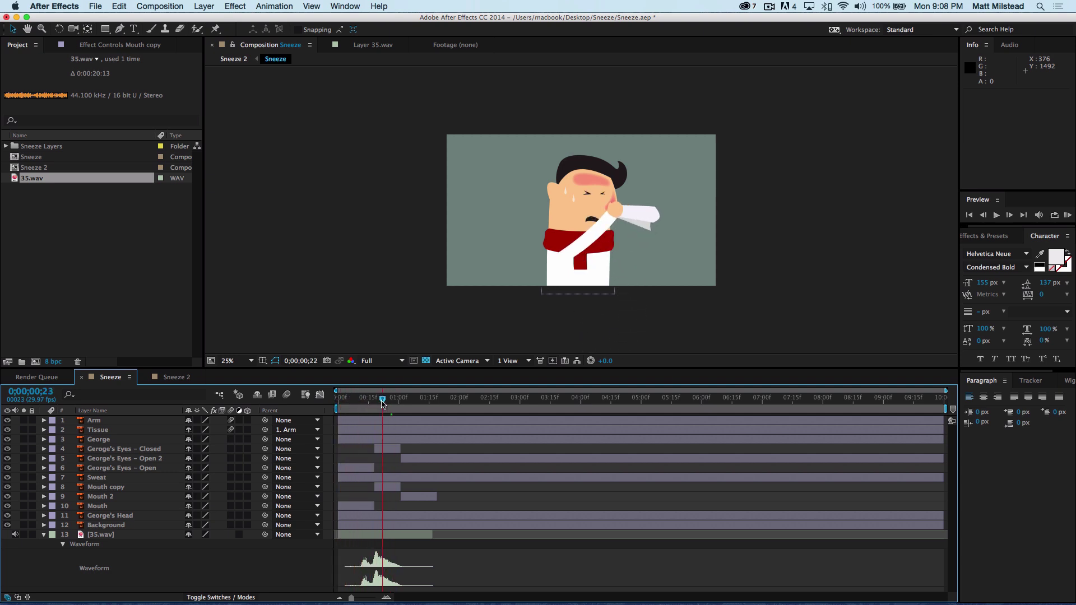
mouse_move(374, 489)
mouse_down()
mouse_move(348, 491)
mouse_move(408, 502)
mouse_move(382, 501)
mouse_up()
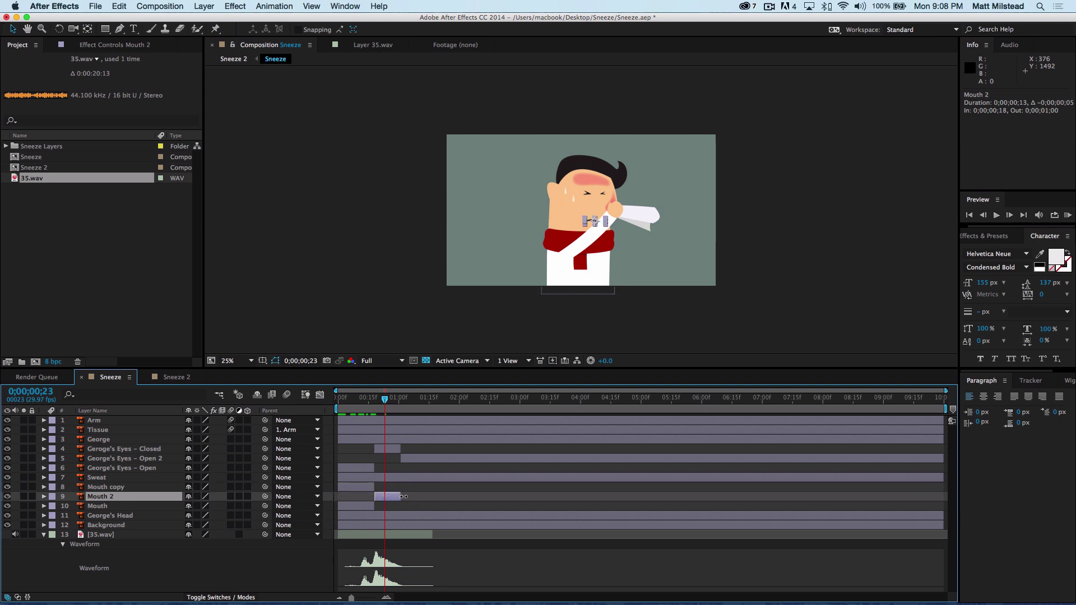
Step: Duplicate the Mouth copy layer and make the duplicate run from 0;00;01;01 to the composition's end
click(364, 489)
key(super+d)
drag(363, 489, 943, 491)
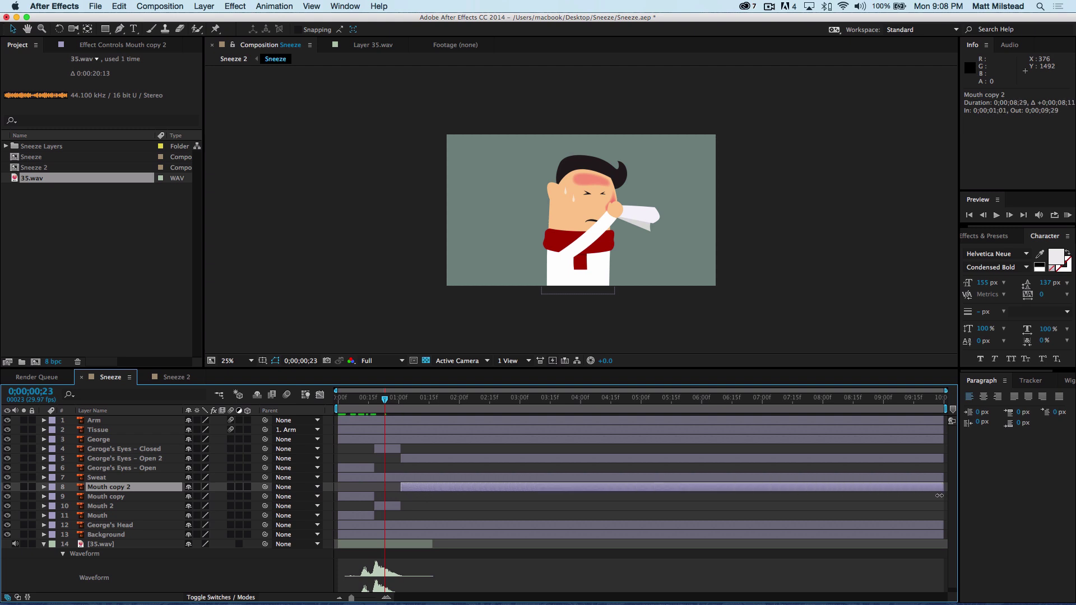
Step: Delete the original Mouth layer below Mouth 2
click(118, 507)
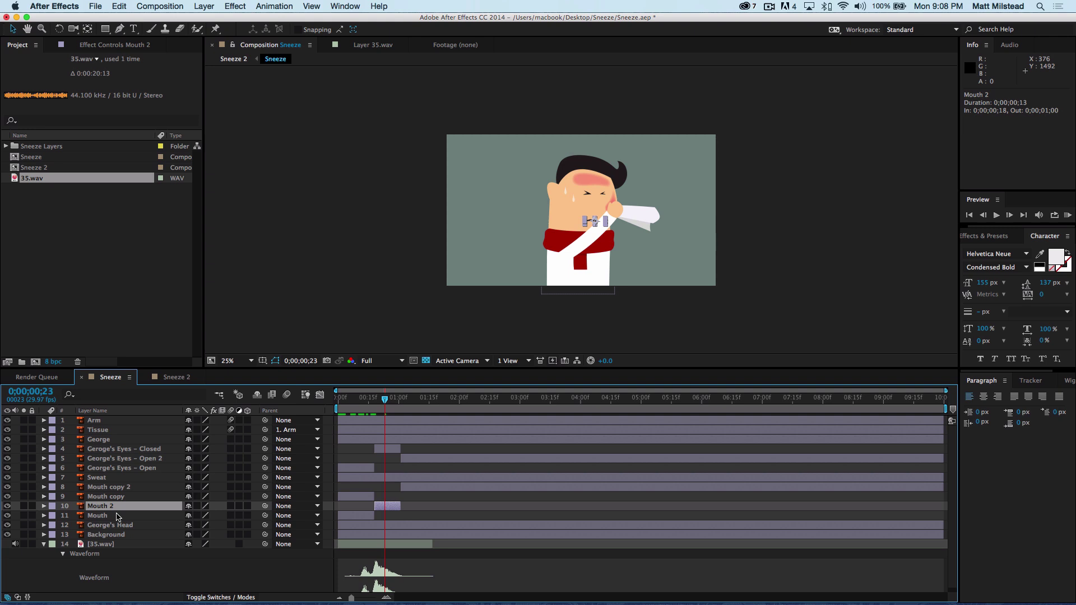
click(118, 516)
key(Delete)
Step: Start Position and Rotation keyframes on the George's Head layer at 0;00;00;18
mouse_move(385, 399)
mouse_down()
mouse_move(338, 399)
mouse_move(447, 399)
mouse_move(340, 399)
mouse_move(395, 399)
mouse_move(354, 399)
mouse_move(376, 399)
mouse_up()
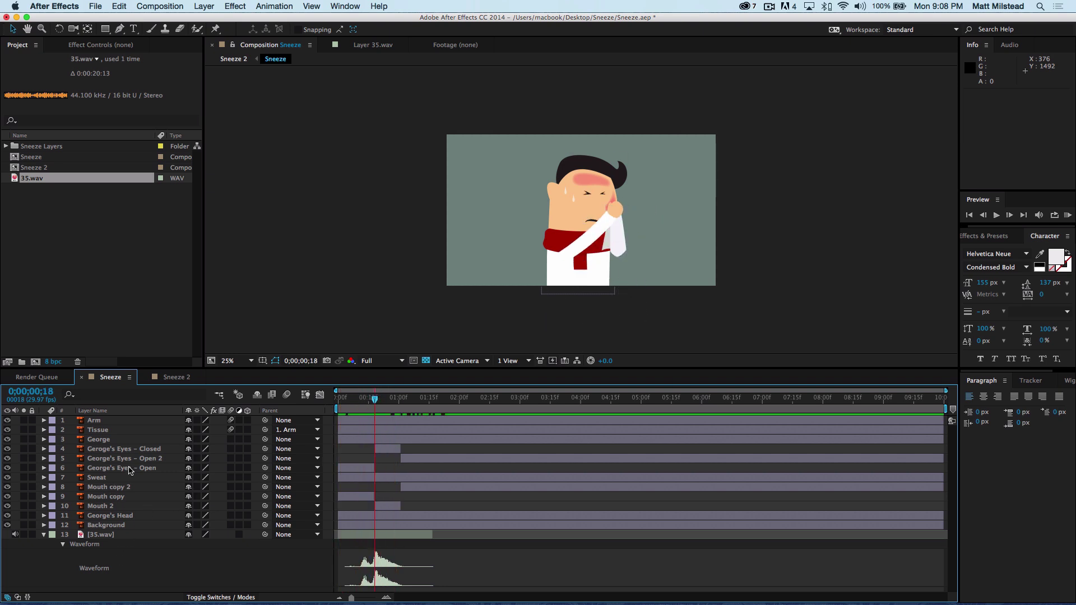
click(114, 517)
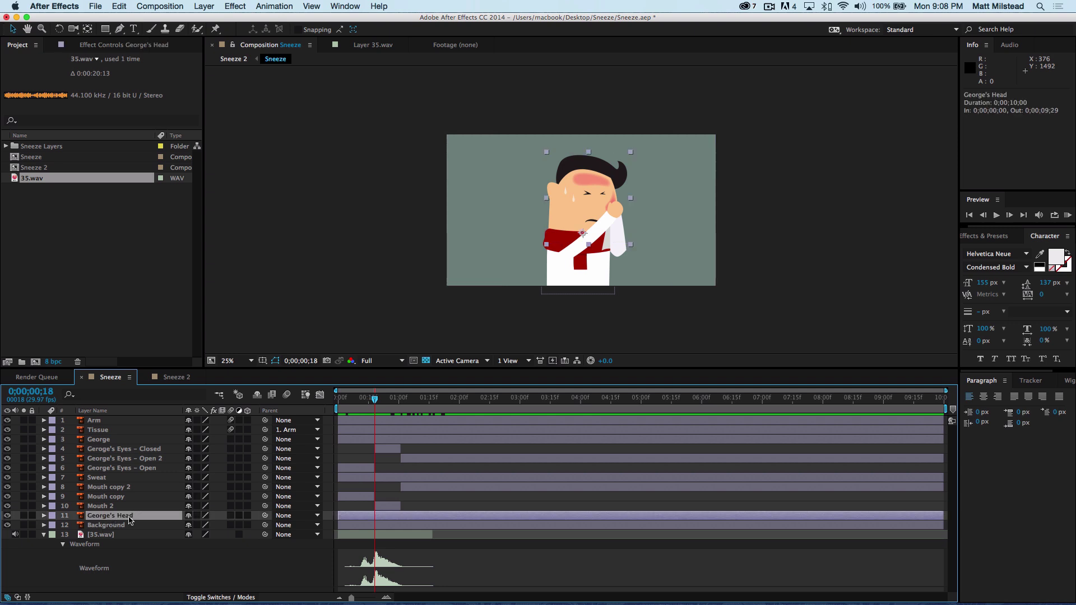
key(r)
key(shift+p)
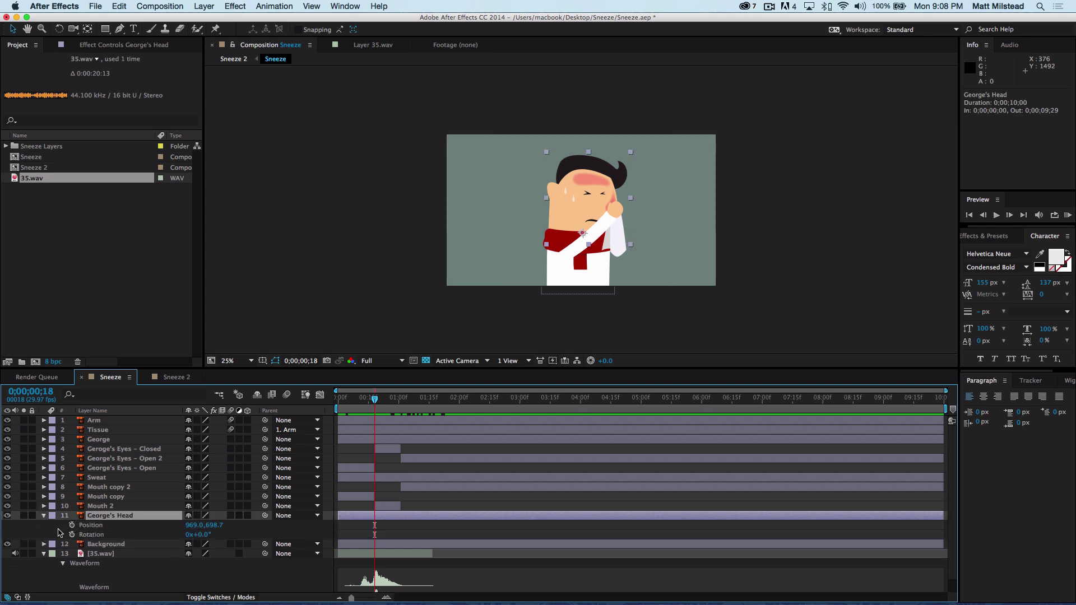
click(72, 525)
click(72, 535)
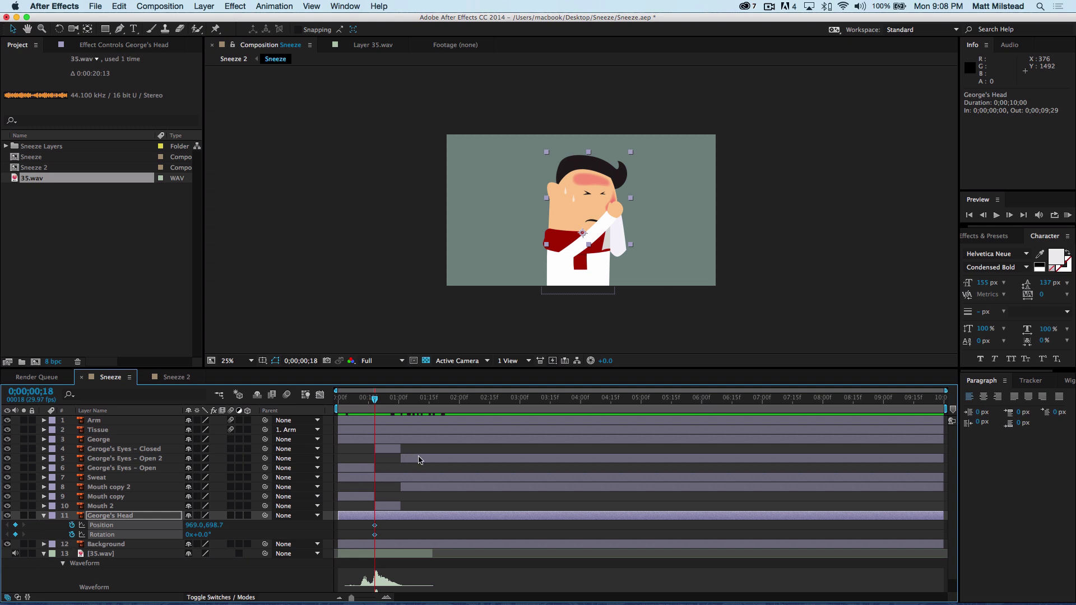
Step: Try rotating George's Head to -3.7° at 0;00;00;22, and undo the change
drag(375, 399, 381, 400)
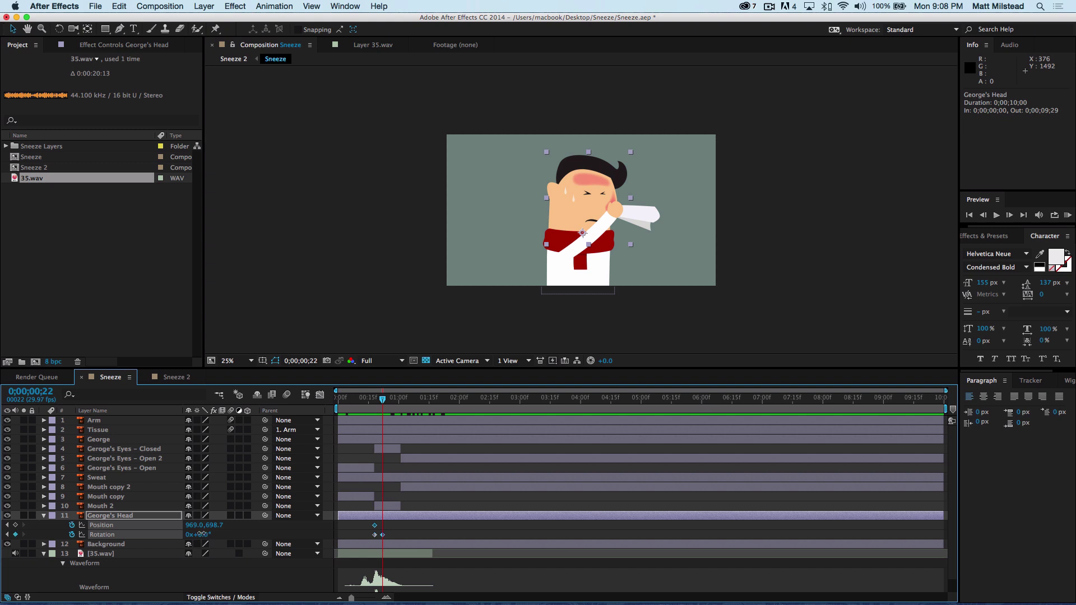
drag(201, 534, 183, 535)
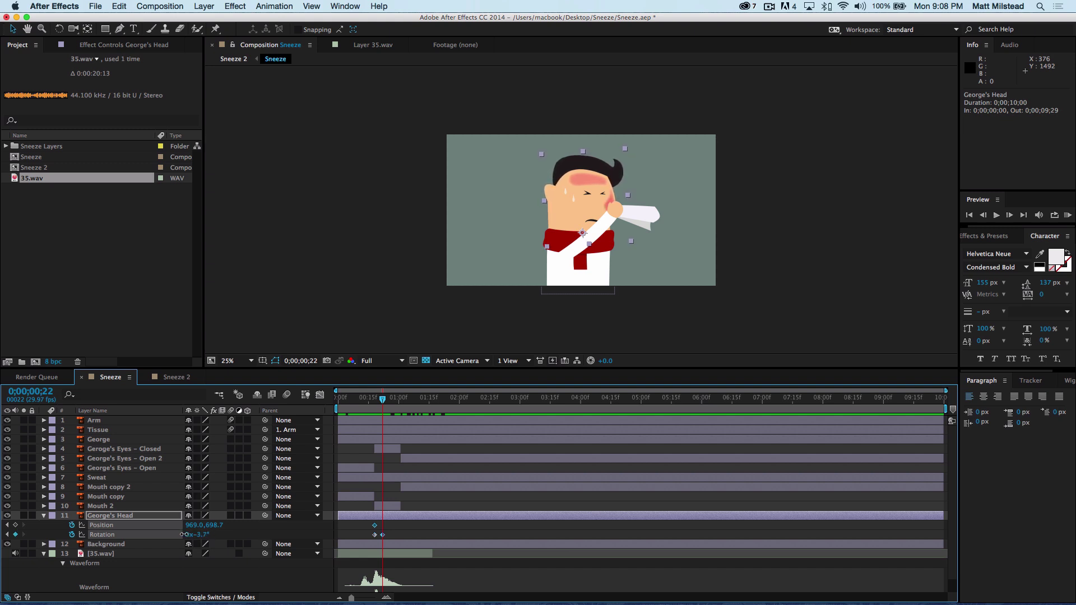
key(super+z)
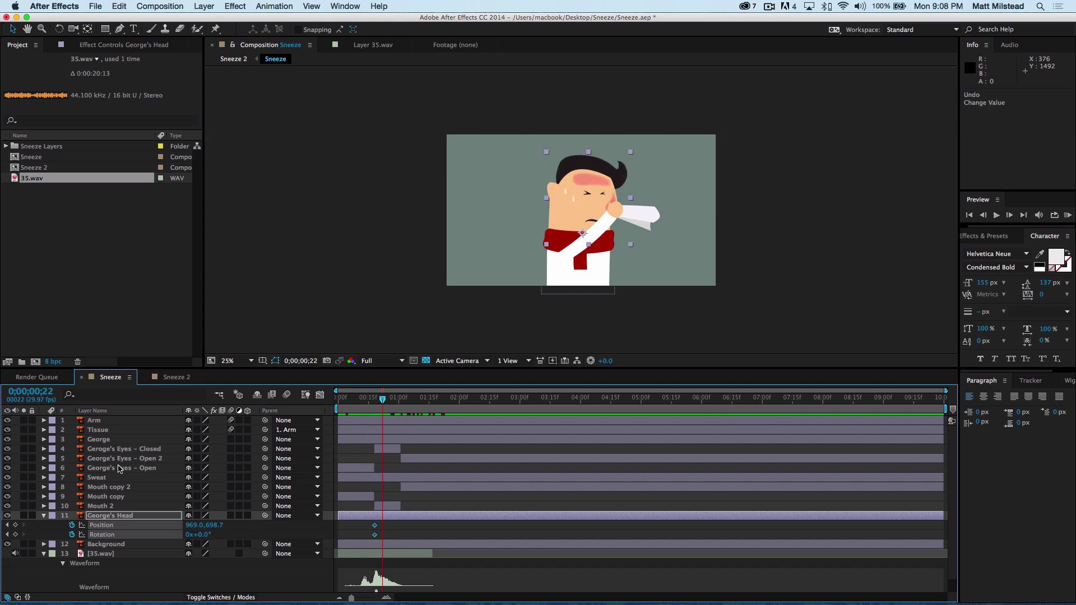
Step: Parent the three eye layers, the Sweat layer and the three mouth layers to George's Head
click(119, 471)
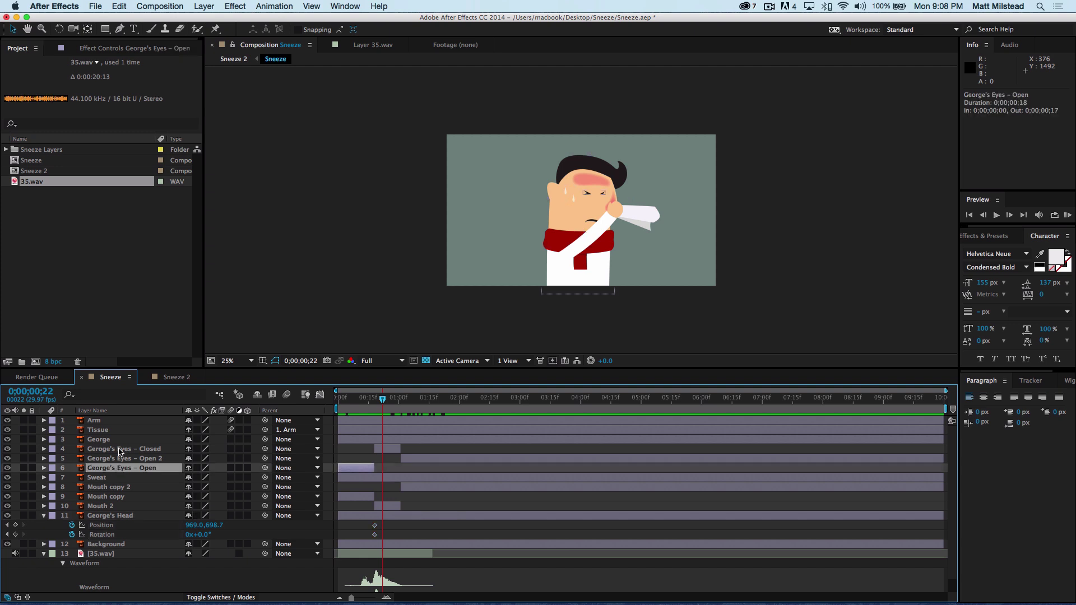
click(120, 452)
shift+click(116, 461)
shift+click(113, 470)
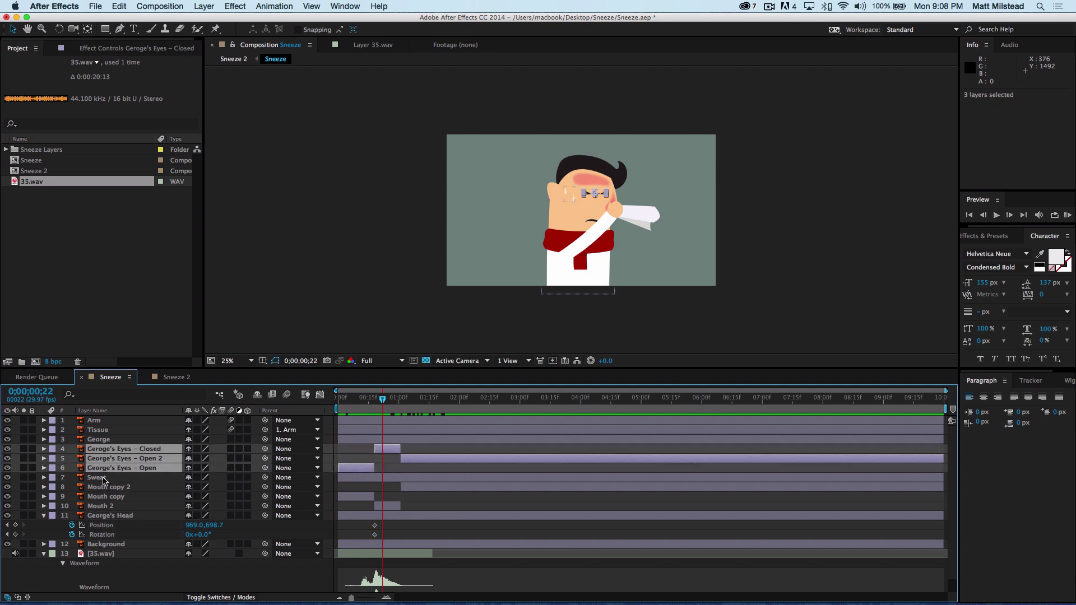
shift+click(103, 477)
shift+click(105, 487)
shift+click(105, 497)
shift+click(105, 506)
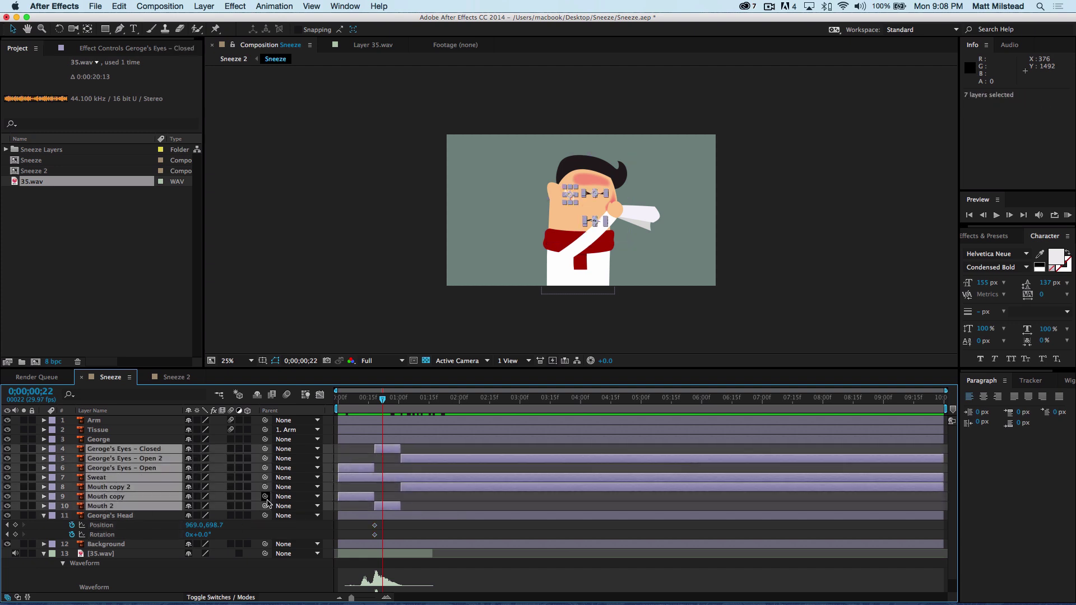
drag(266, 498, 108, 520)
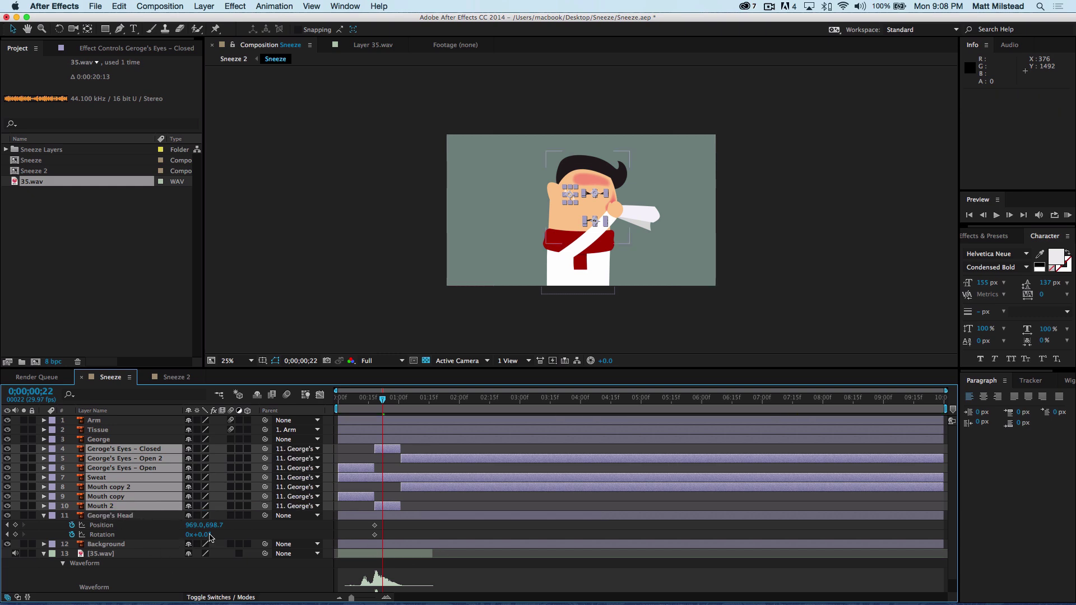
Step: Keyframe George's Head rotation with easing at -4.3° on 0;00;00;22, and copy the 0° keyframe from 0;00;00;18 to 0;00;01;01
drag(206, 539, 185, 539)
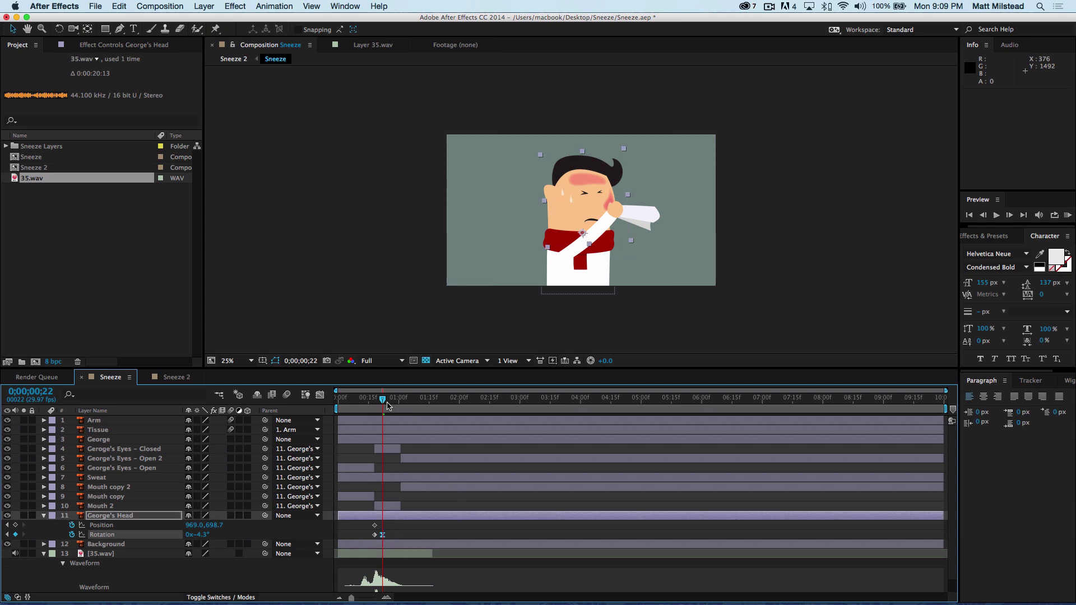
drag(386, 405, 404, 404)
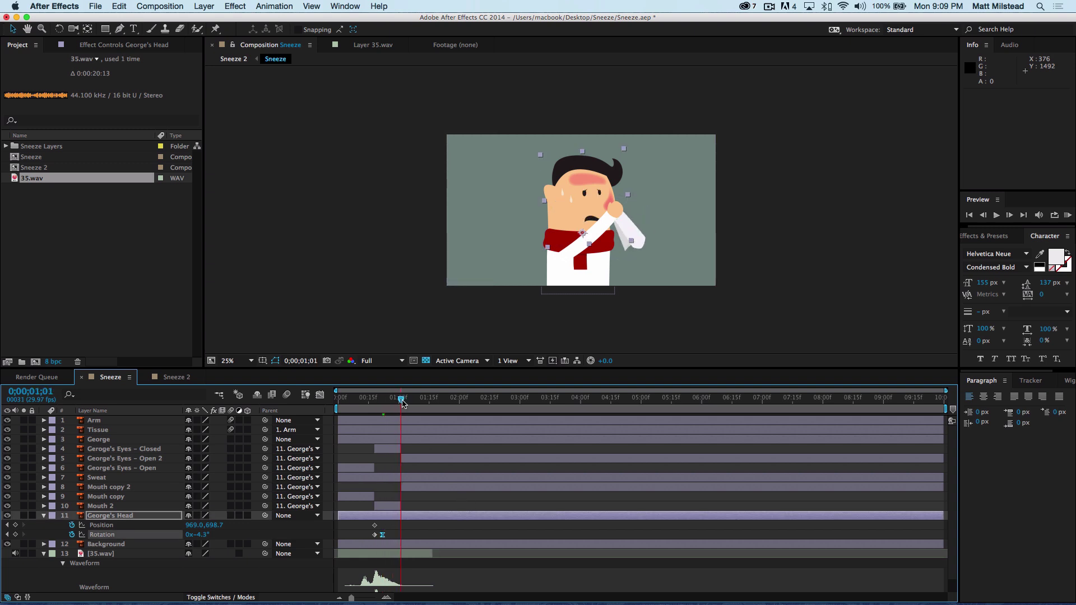
click(375, 535)
key(super+c)
key(super+v)
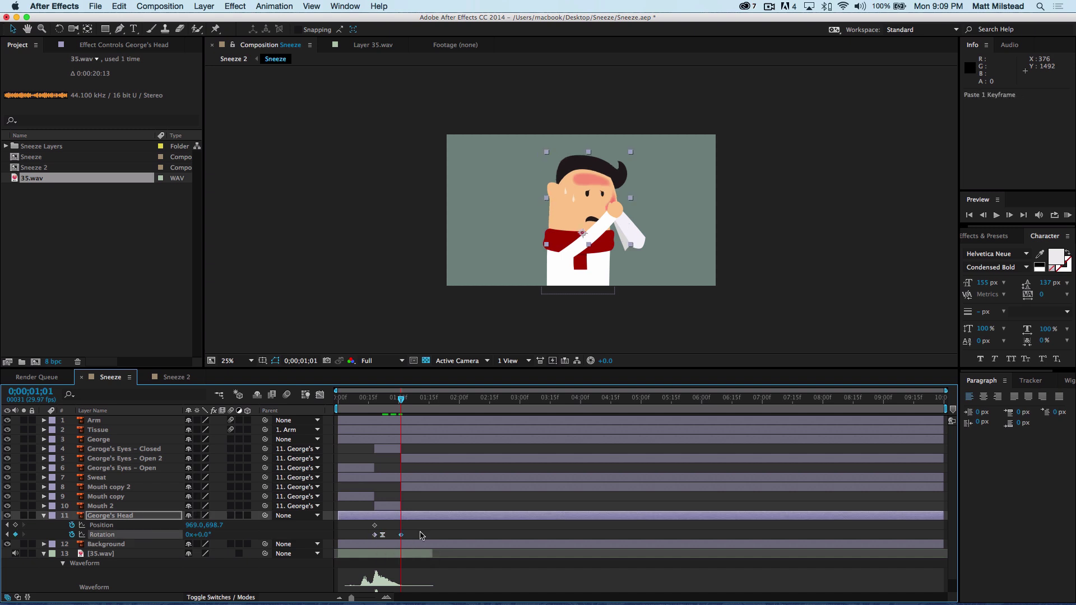
click(421, 535)
click(400, 535)
click(480, 538)
Step: Add Position and Rotation keyframes to George's Head at 0;00;00;00
drag(401, 399, 338, 403)
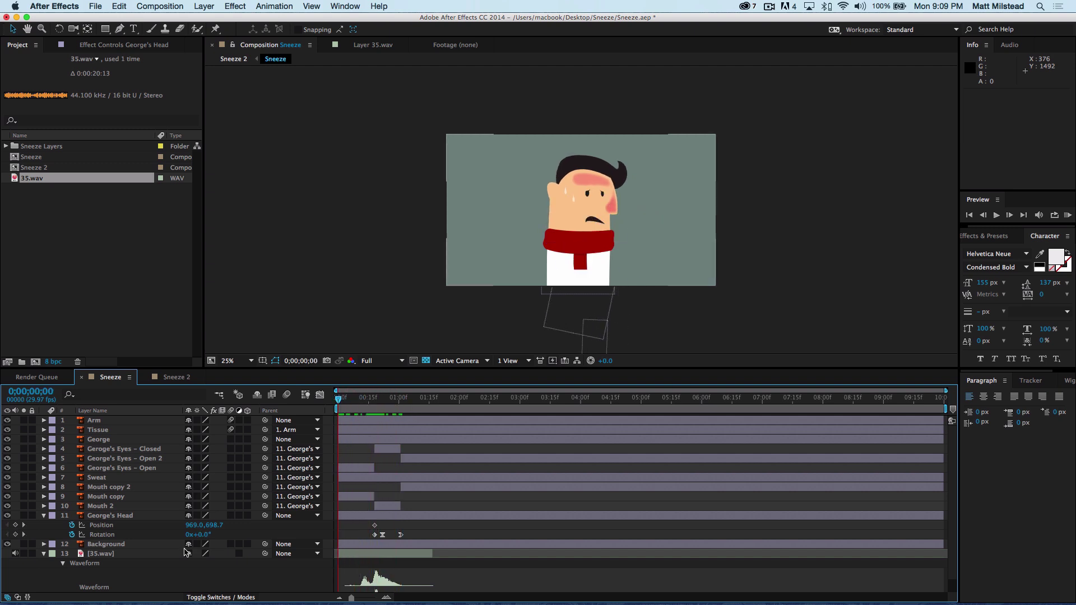
click(33, 535)
click(15, 525)
click(15, 535)
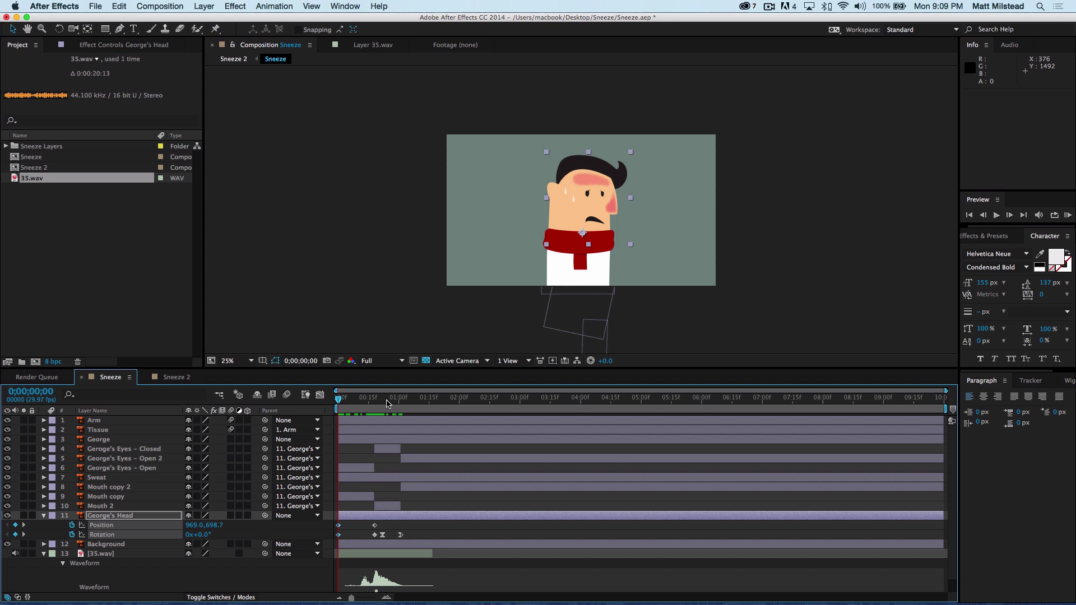
Step: Set George's Head rotation to about -5.7° at 0;00;00;18 and 1.4° at 0;00;00;22
drag(339, 404, 377, 403)
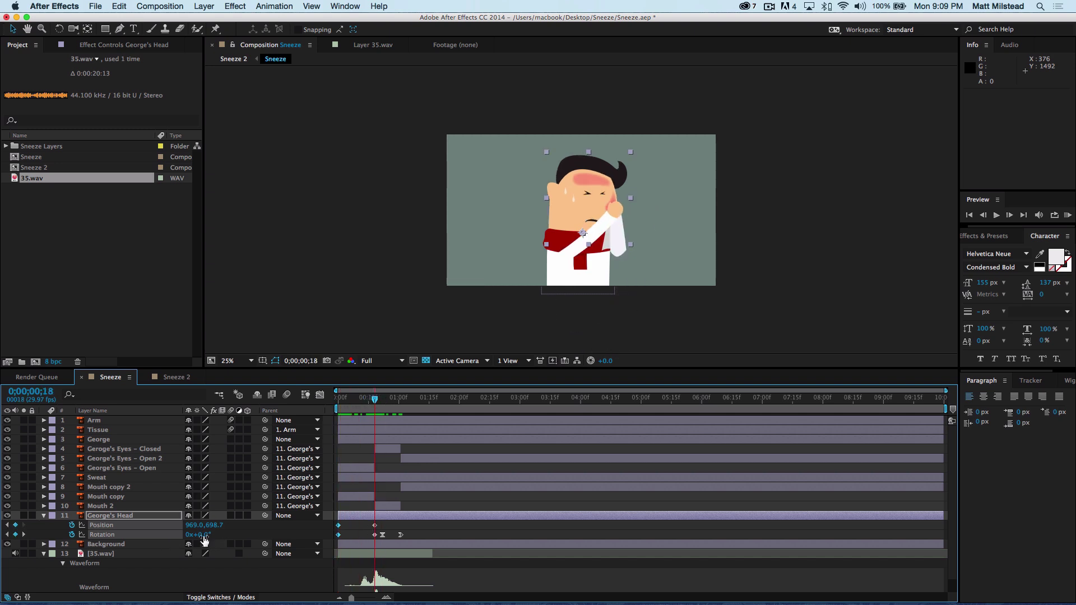
drag(203, 535, 193, 535)
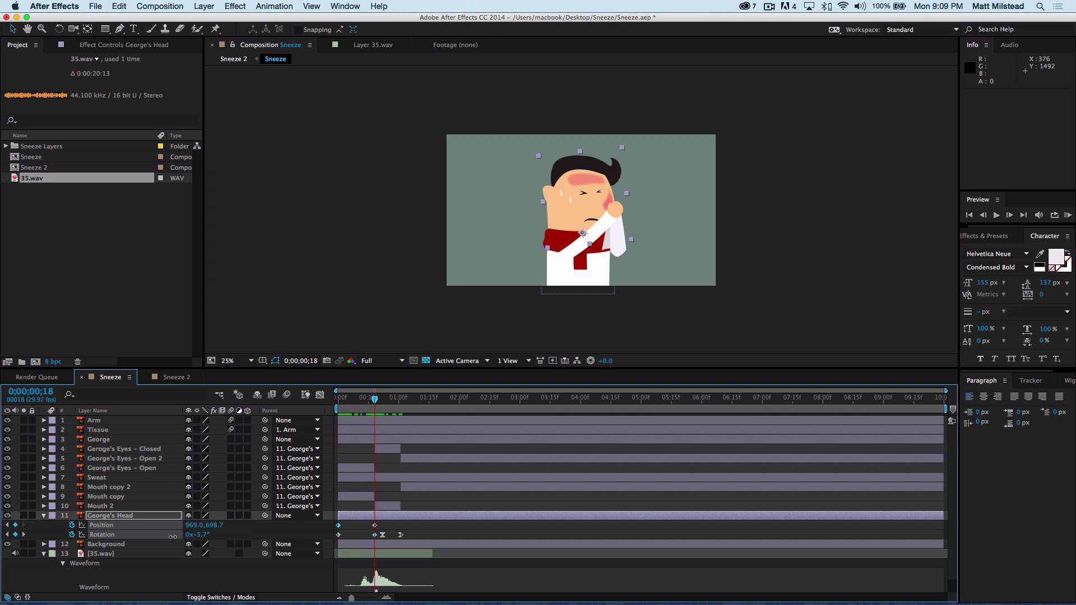
drag(375, 400, 384, 402)
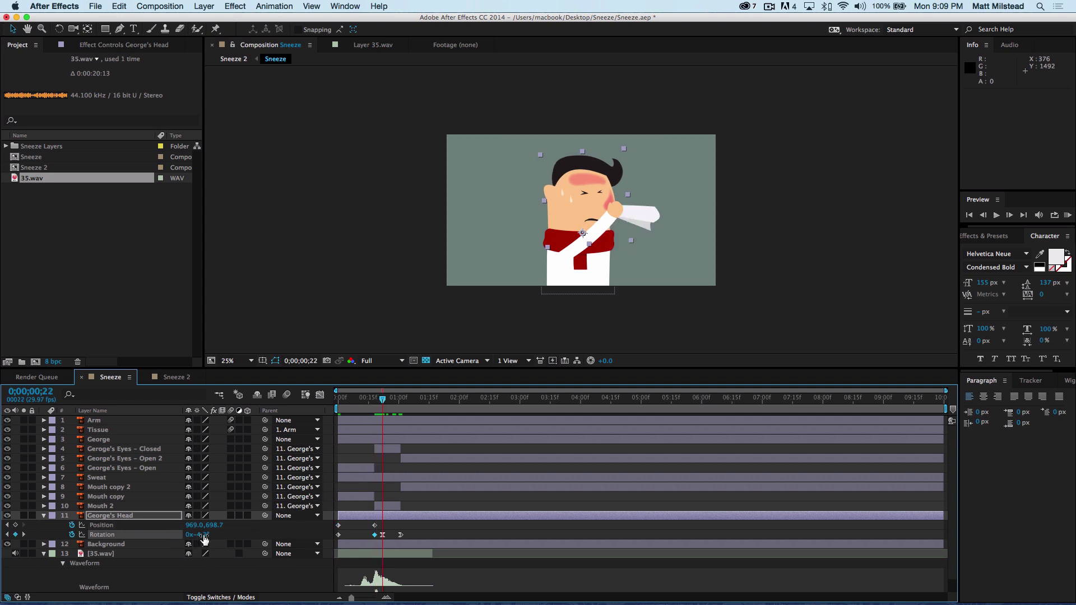
drag(197, 535, 236, 535)
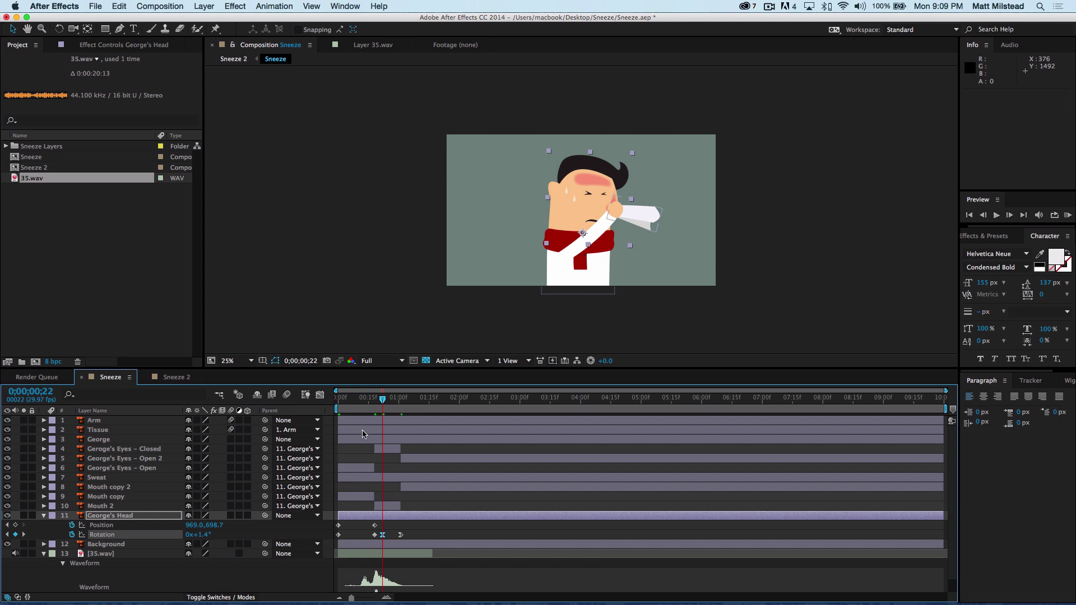
Step: Return to the composition's start and collapse the properties of all layers in the timeline
drag(382, 399, 303, 401)
key(super+a)
key(u)
click(452, 554)
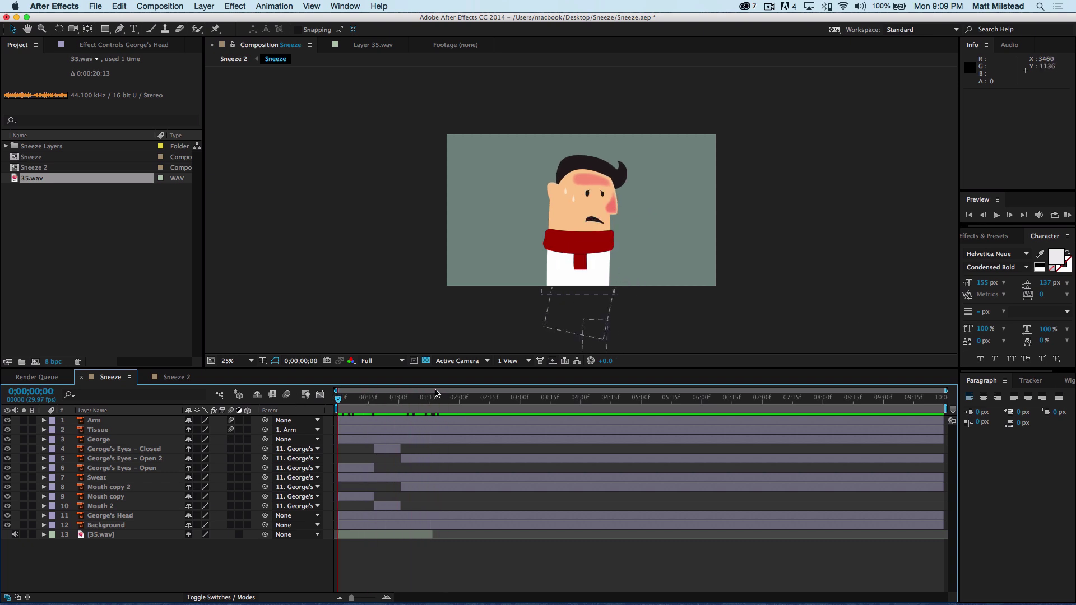
Step: End the work area at 0;00;03;01 and play a RAM preview of the sneeze
drag(471, 402, 526, 401)
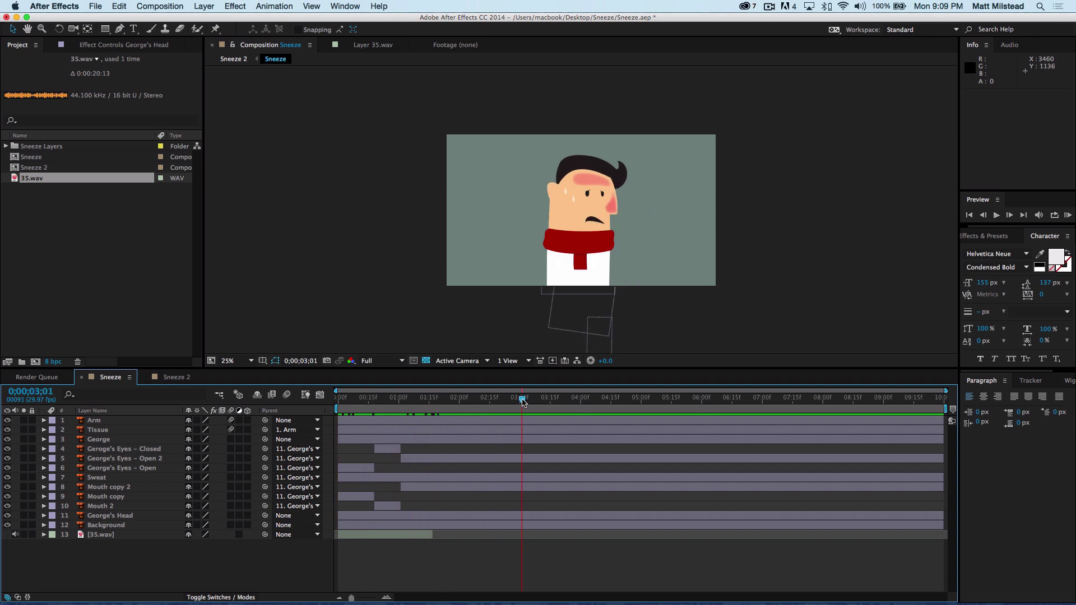
key(n)
click(1067, 217)
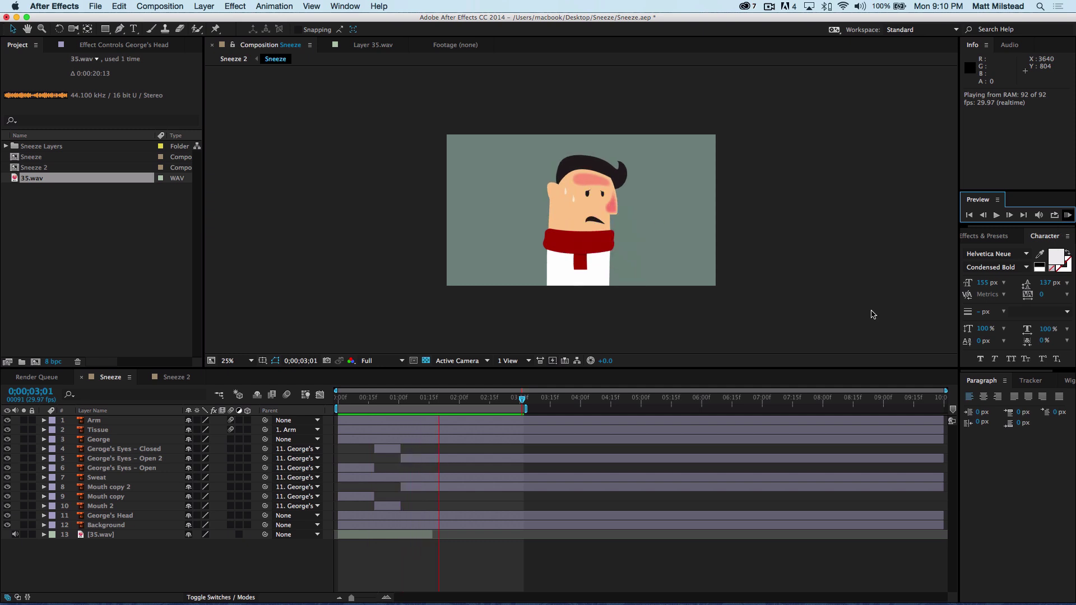
Step: Shift all Arm, Tissue and George's Head keyframes after the starting ones about two frames earlier, so the first moved ones fall at 0;00;00;16
click(588, 423)
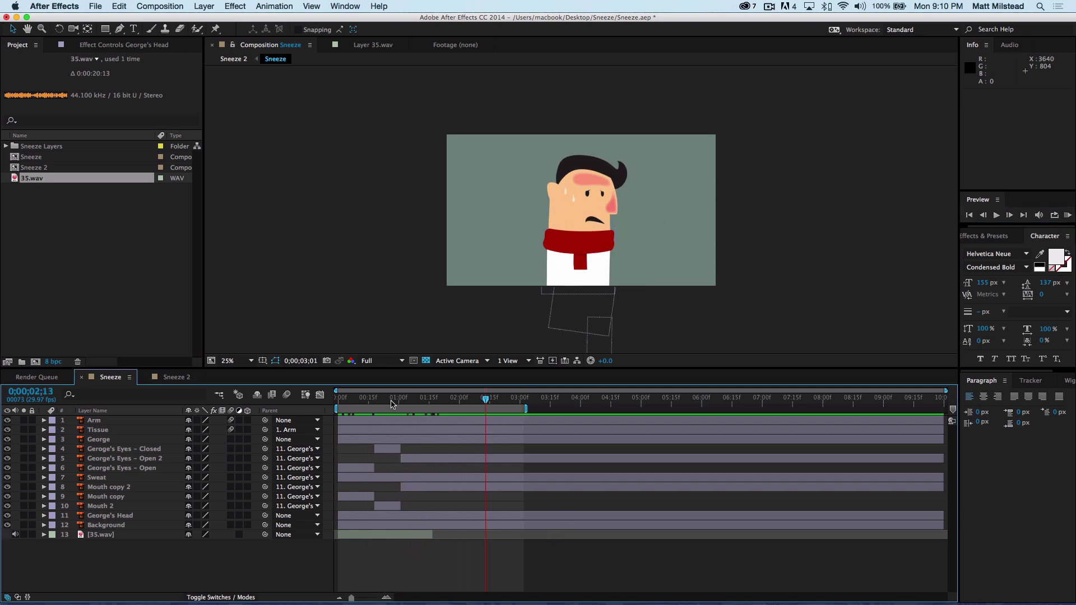
key(ctrl+a)
key(u)
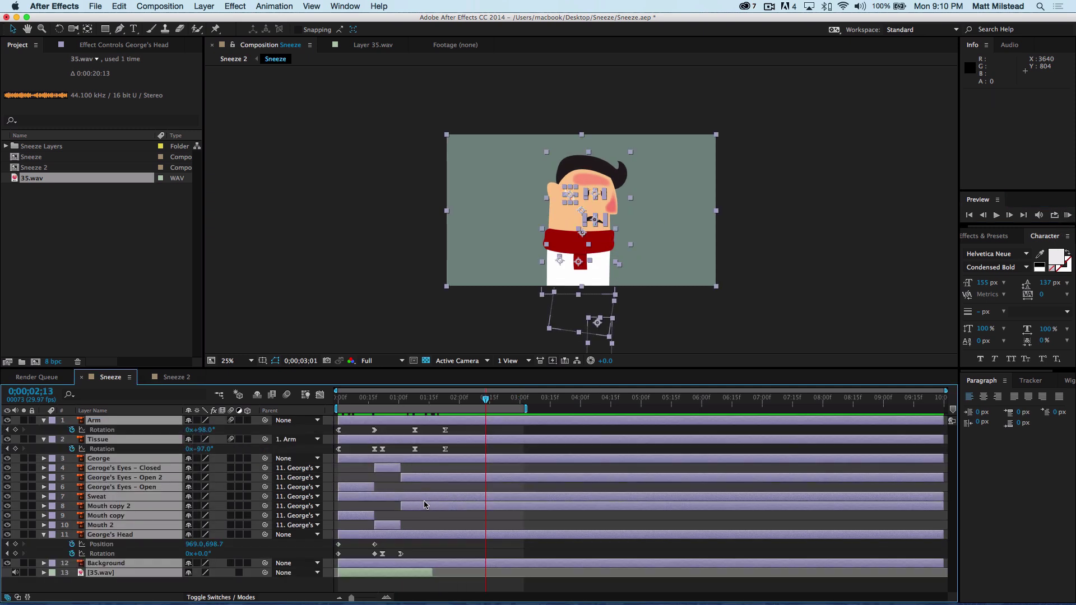
click(440, 470)
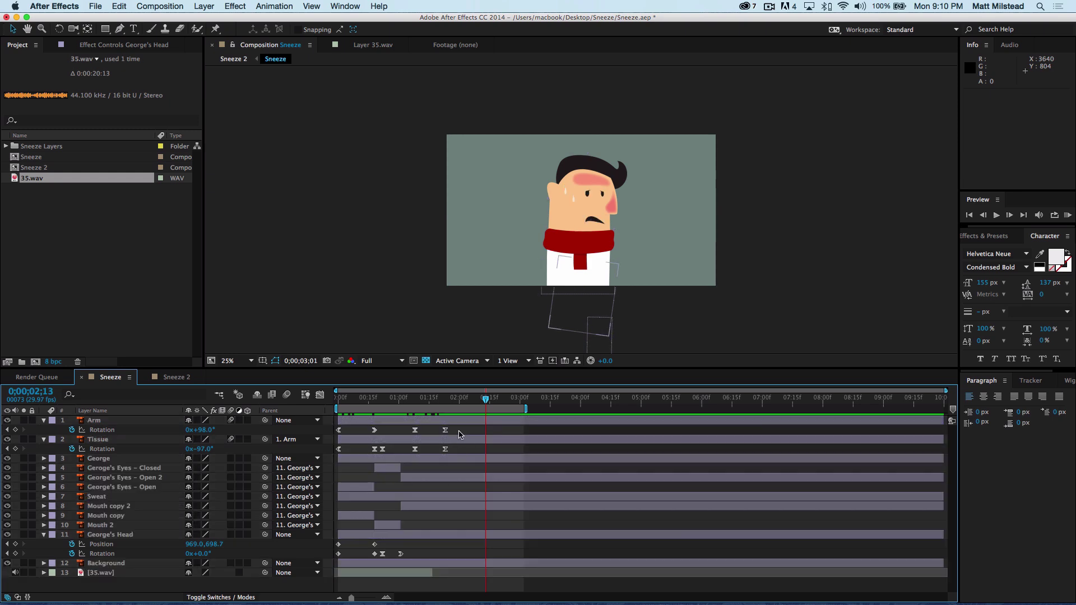
mouse_move(459, 432)
mouse_down()
mouse_move(338, 557)
mouse_move(369, 557)
mouse_up()
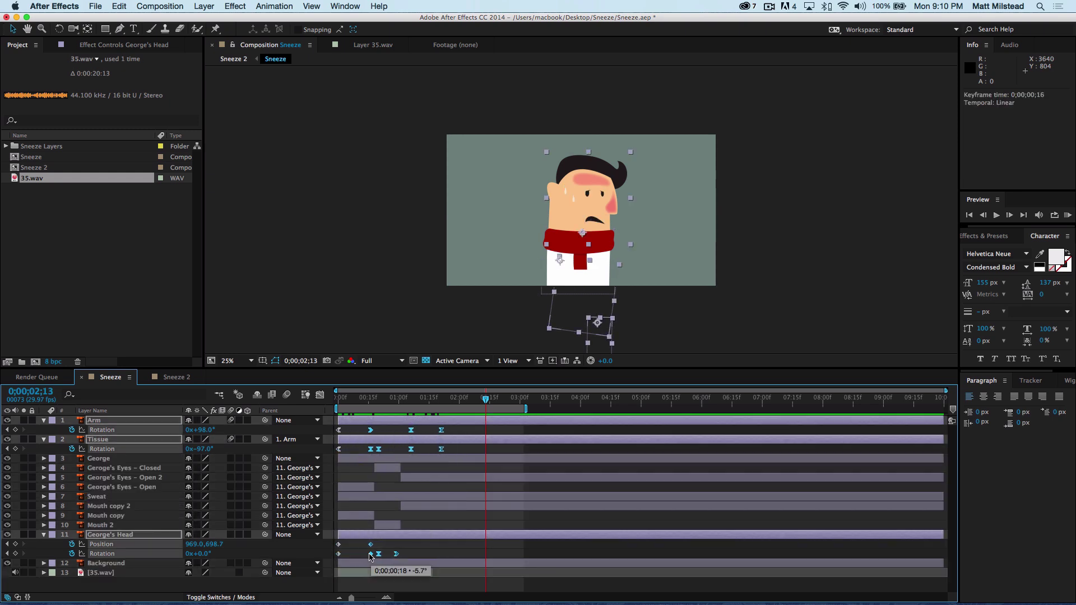
Step: Play a RAM preview of the retimed sneeze and collapse the keyframed properties of all layers
click(1069, 216)
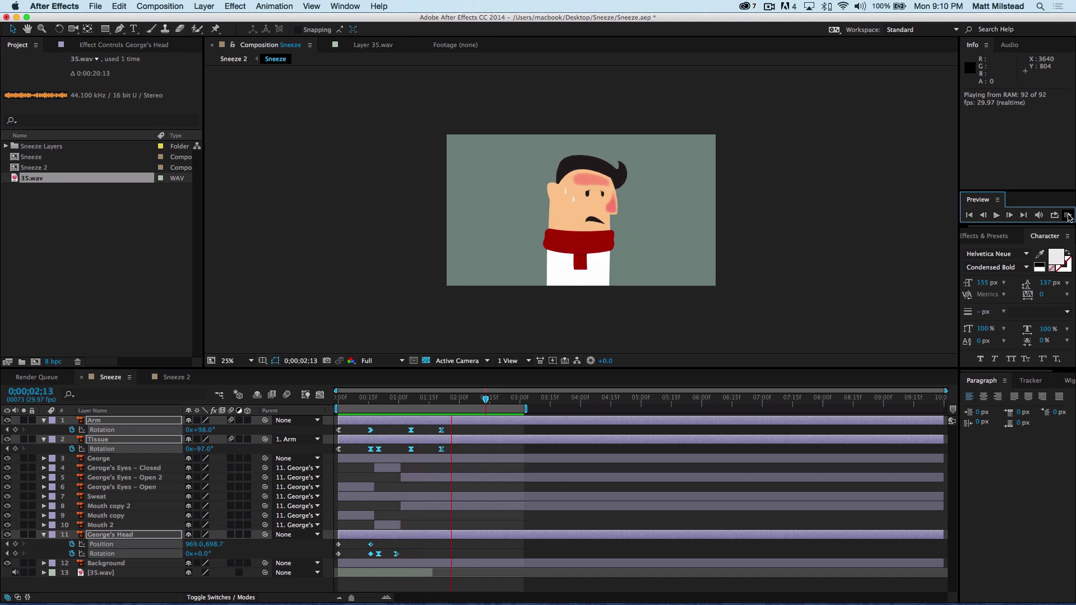
key(space)
key(super+a)
key(u)
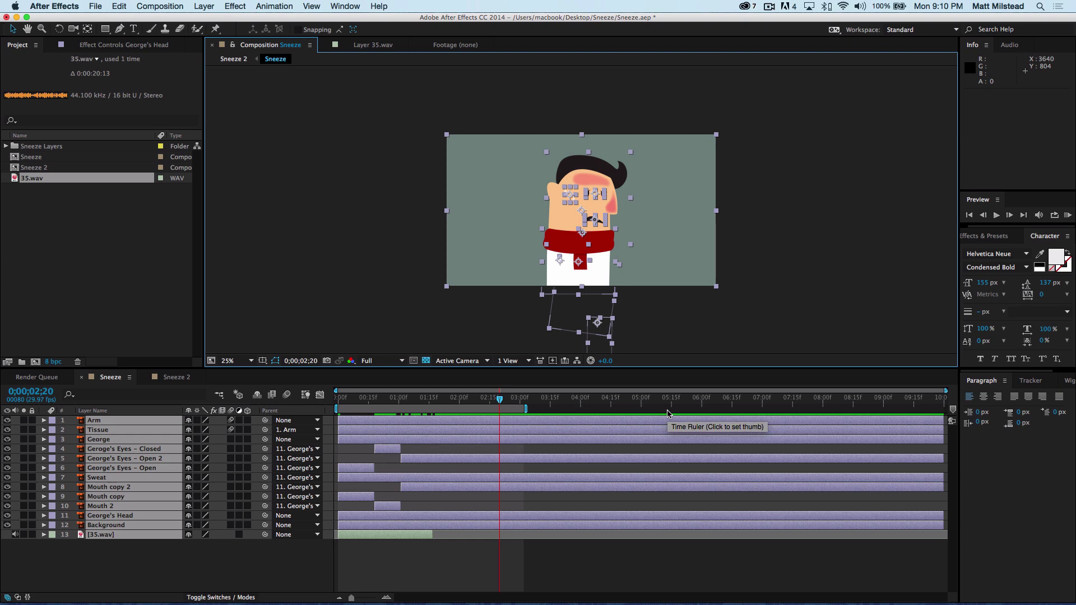
Step: Open the Sneeze 2 composition and split its Sneeze layer at 0;00;00;19
click(175, 377)
drag(445, 399, 377, 403)
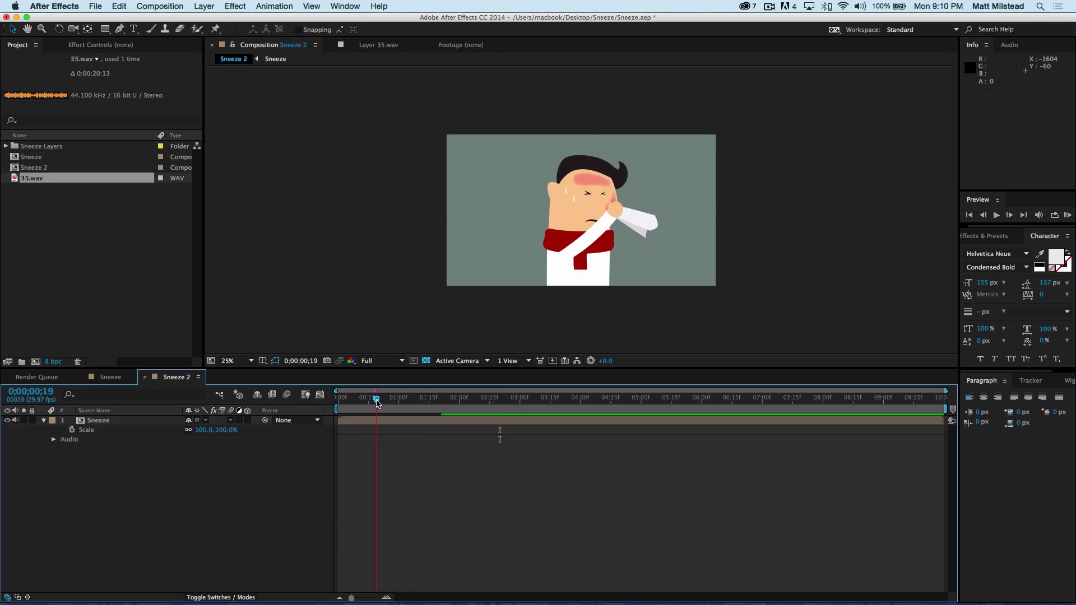
click(387, 420)
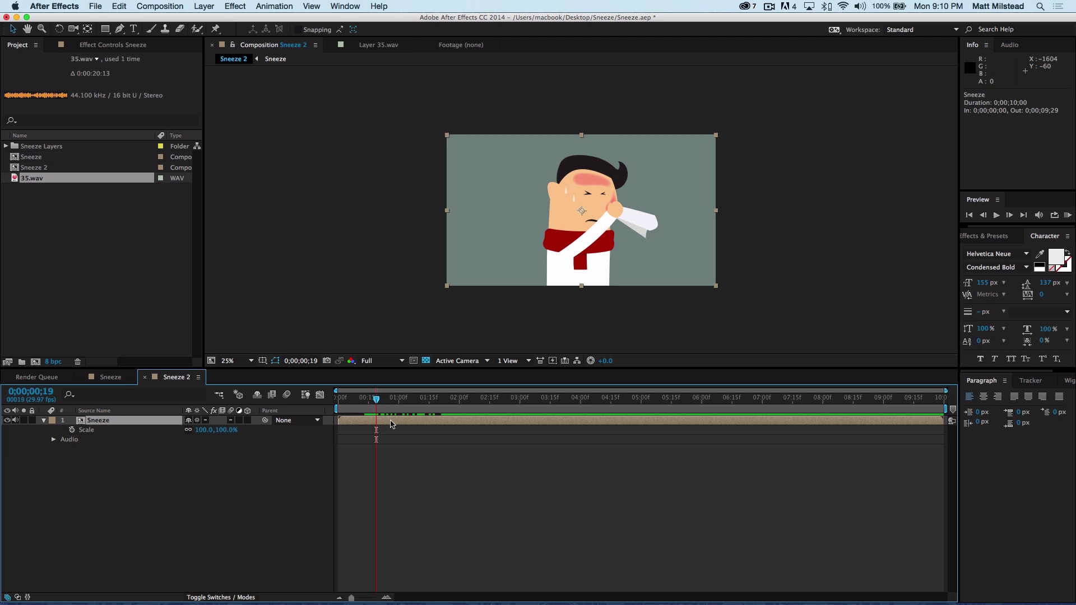
key(super+shift+d)
Step: Scale the second part of the split Sneeze layer to 146% and preview the composition from its start
key(s)
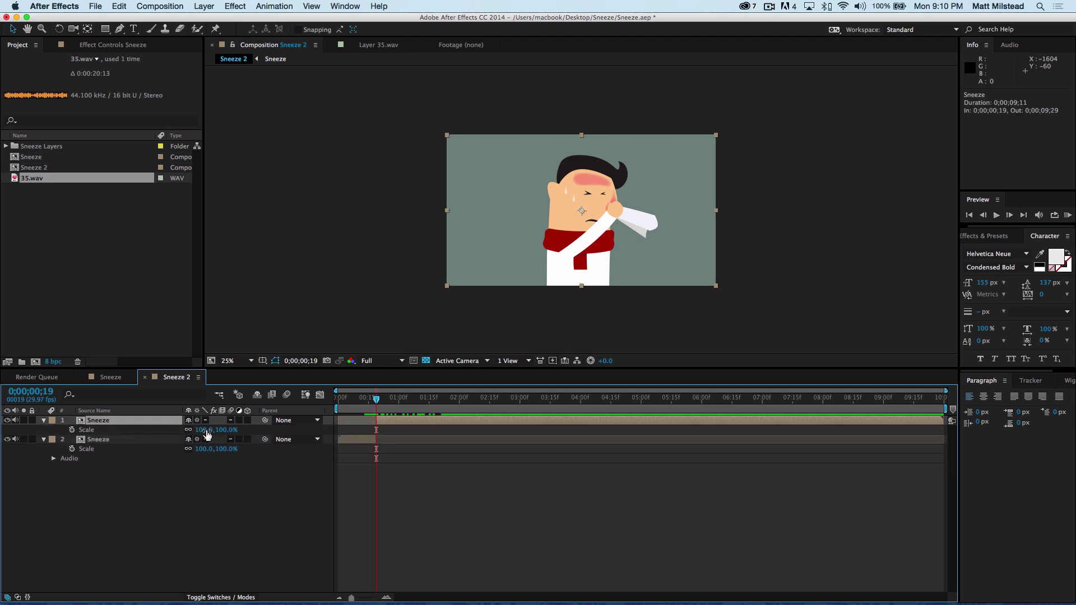
drag(205, 430, 232, 429)
click(401, 483)
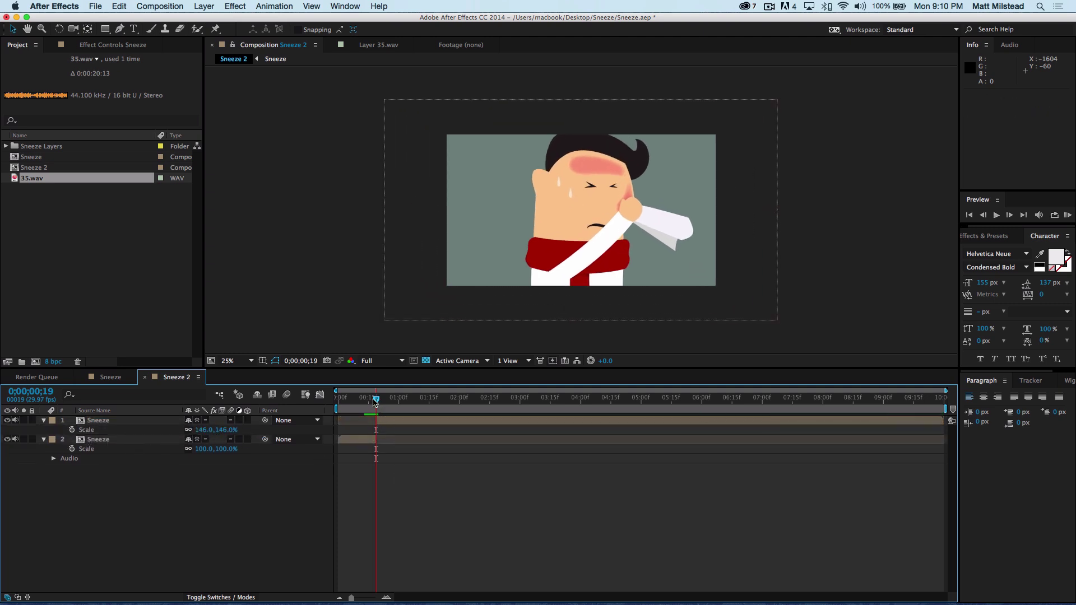
key(Home)
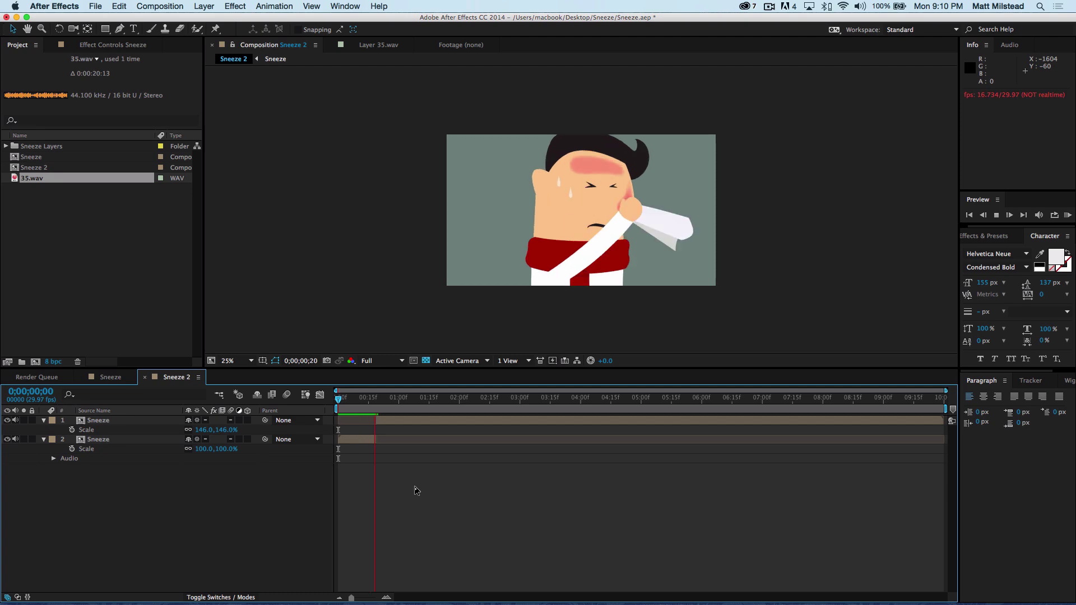